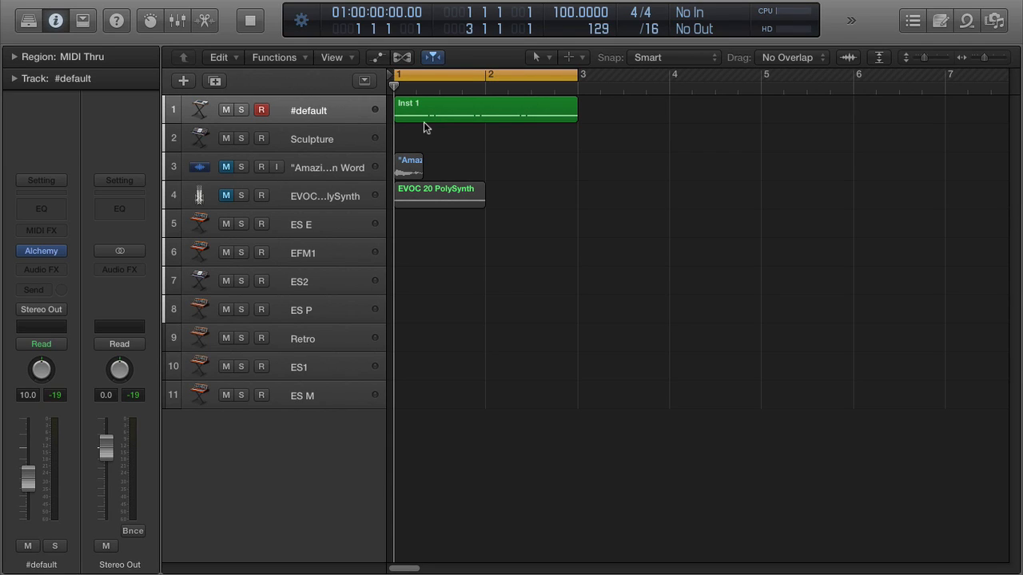
# Open the Alchemy instrument on the #default track and shift its window clear of the channel strips.
pyautogui.moveTo(49, 254)
pyautogui.click(41, 252)
pyautogui.click(404, 207)
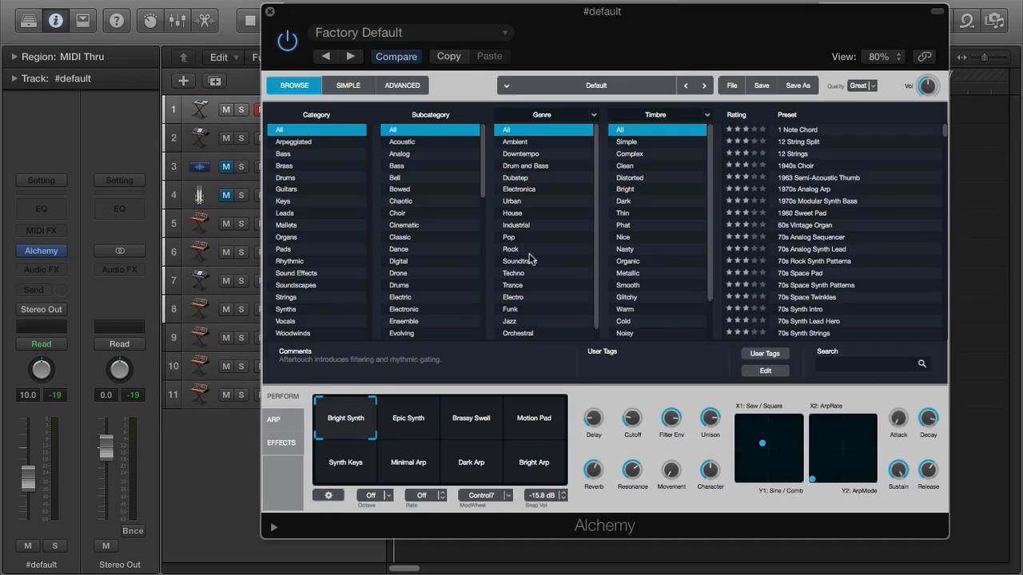
pyautogui.moveTo(349, 21); pyautogui.dragTo(389, 37)
# Play the Inst 1 region to hear Alchemy's default preset, stop, and return the playhead to the start.
pyautogui.press('space')
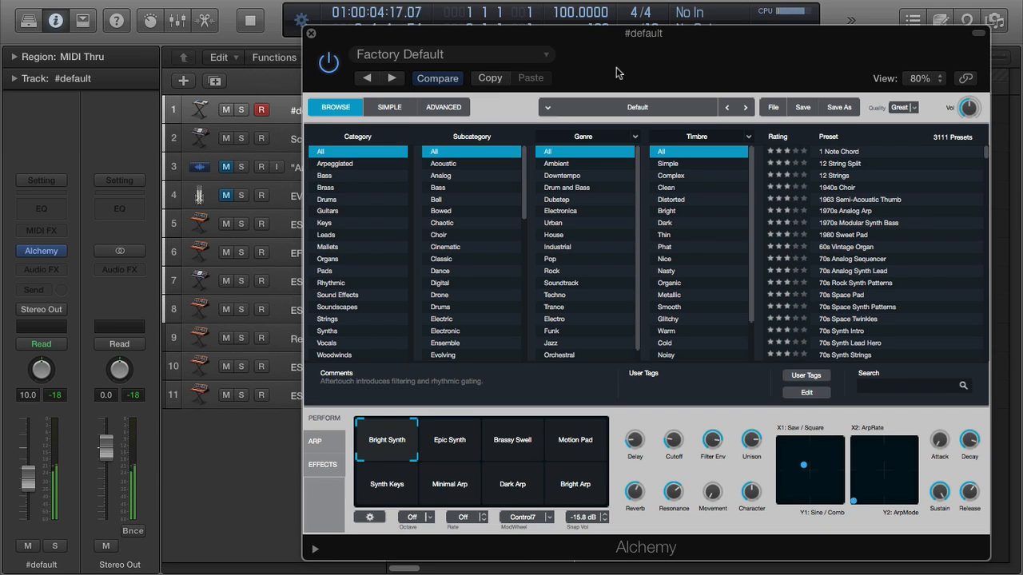
pyautogui.press('space')
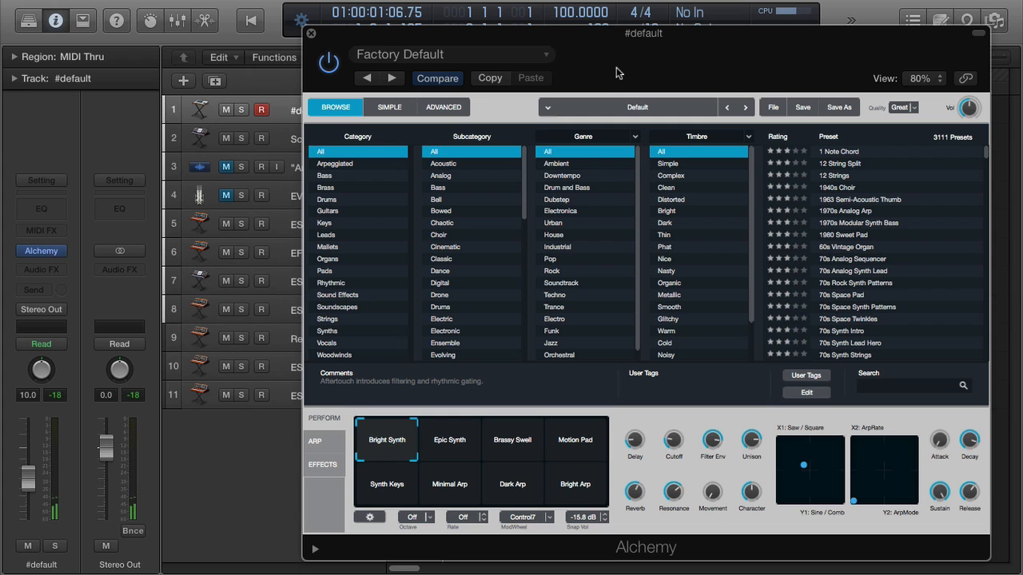
pyautogui.press('Return')
pyautogui.moveTo(609, 46); pyautogui.dragTo(596, 31)
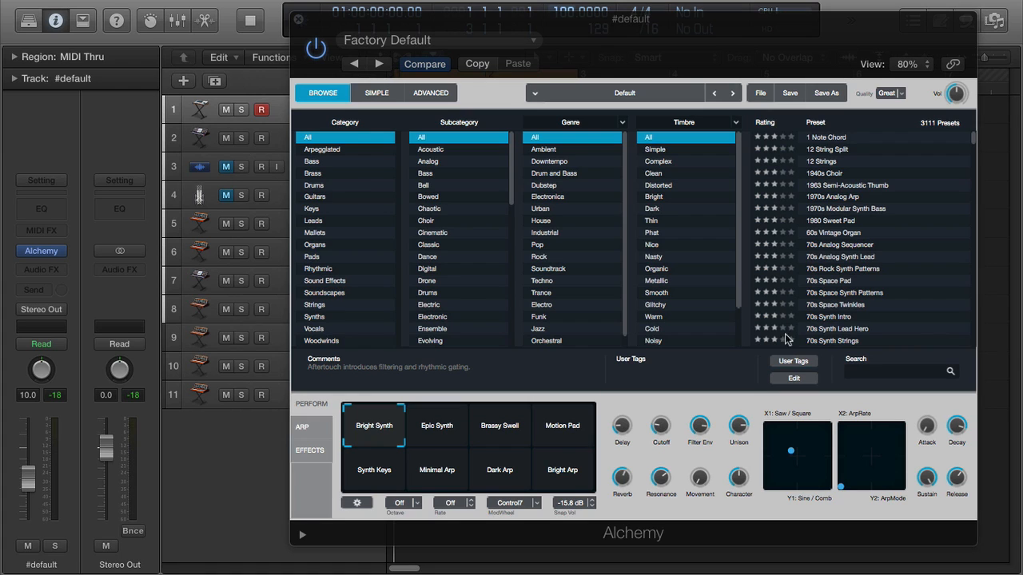
# Examine the attribute choices for the Genre and Timbre browser columns and the preset categories, keeping the Default preset.
pyautogui.click(471, 90)
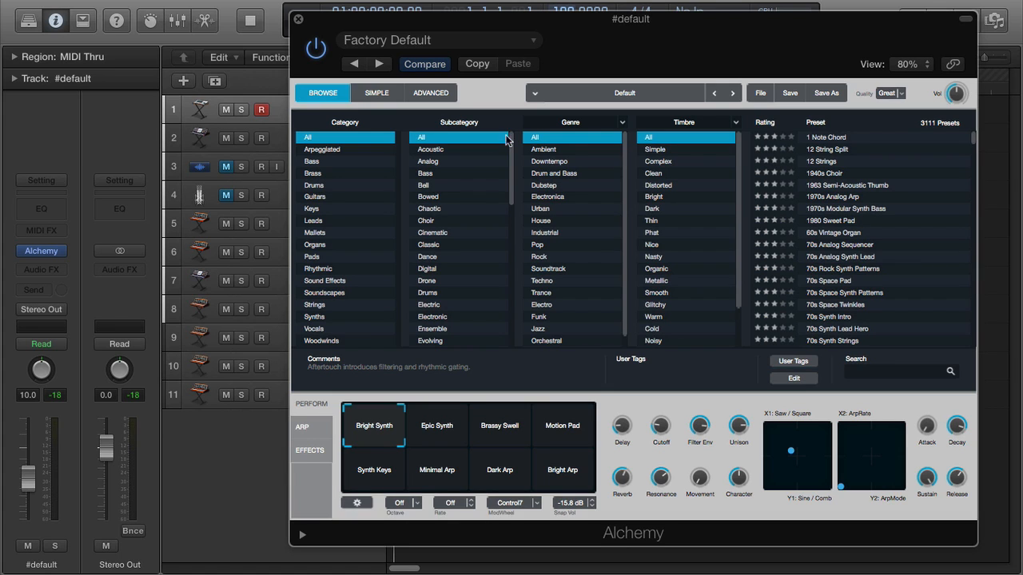
pyautogui.click(592, 126)
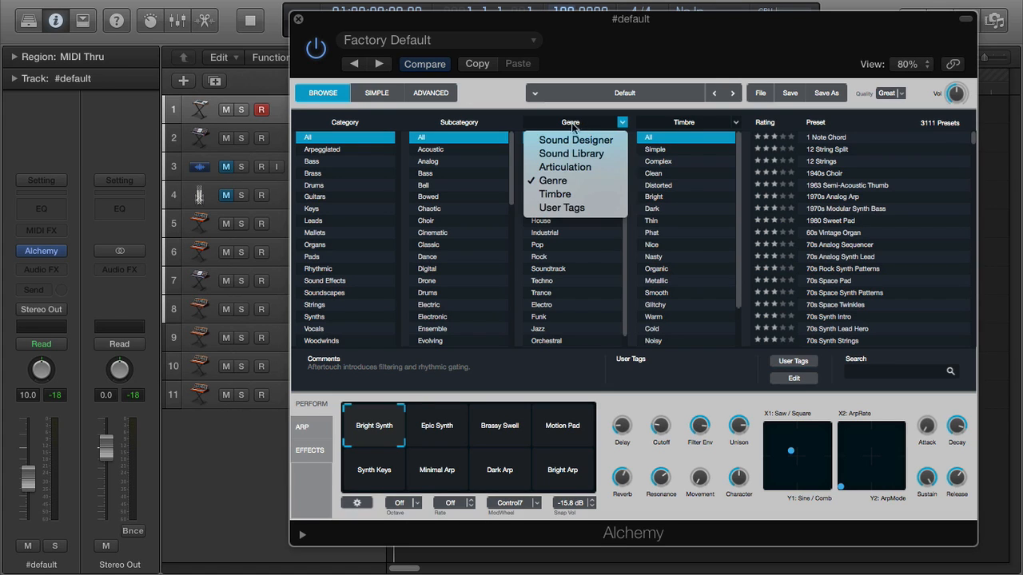
pyautogui.click(668, 127)
pyautogui.click(676, 128)
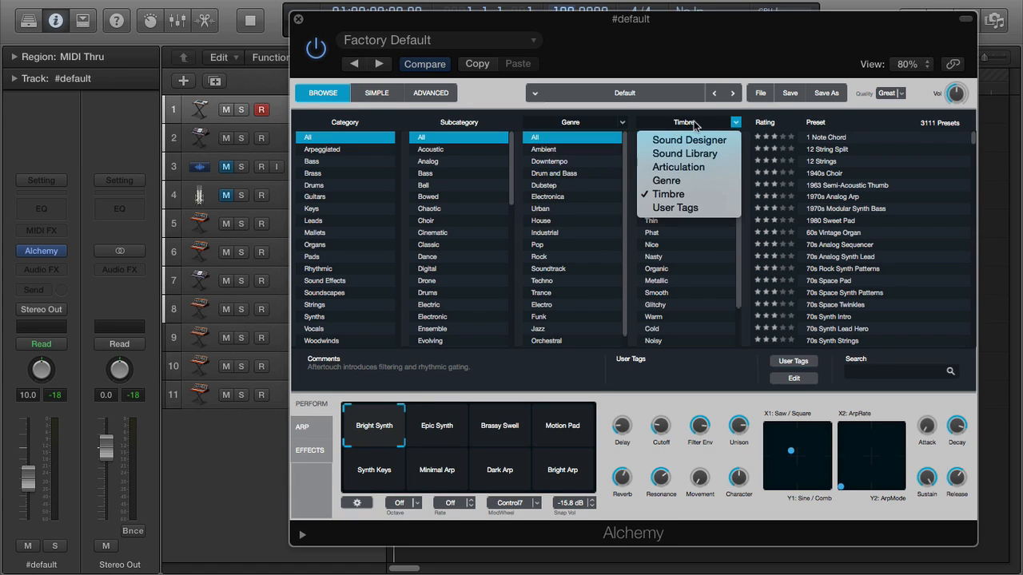
pyautogui.click(851, 128)
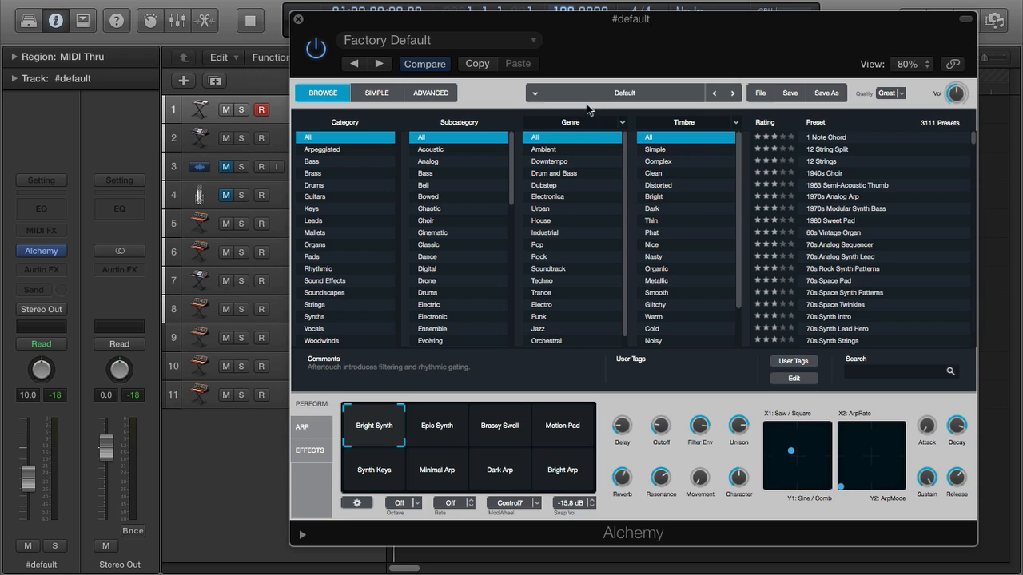
pyautogui.click(535, 93)
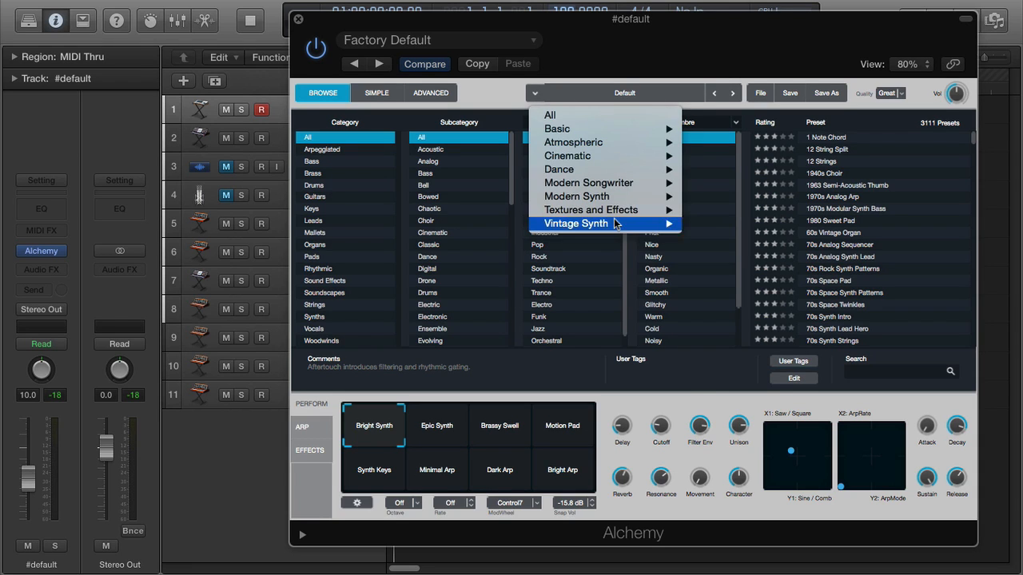
pyautogui.click(748, 66)
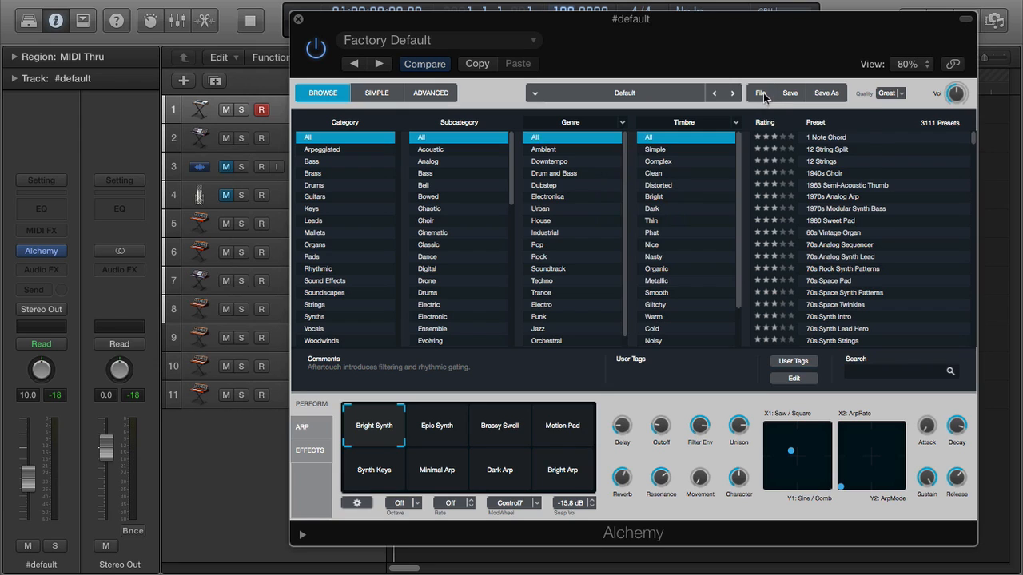
# Examine Alchemy's file commands, including Save Consolidated, Clear and Refresh Library, without running any.
pyautogui.click(761, 94)
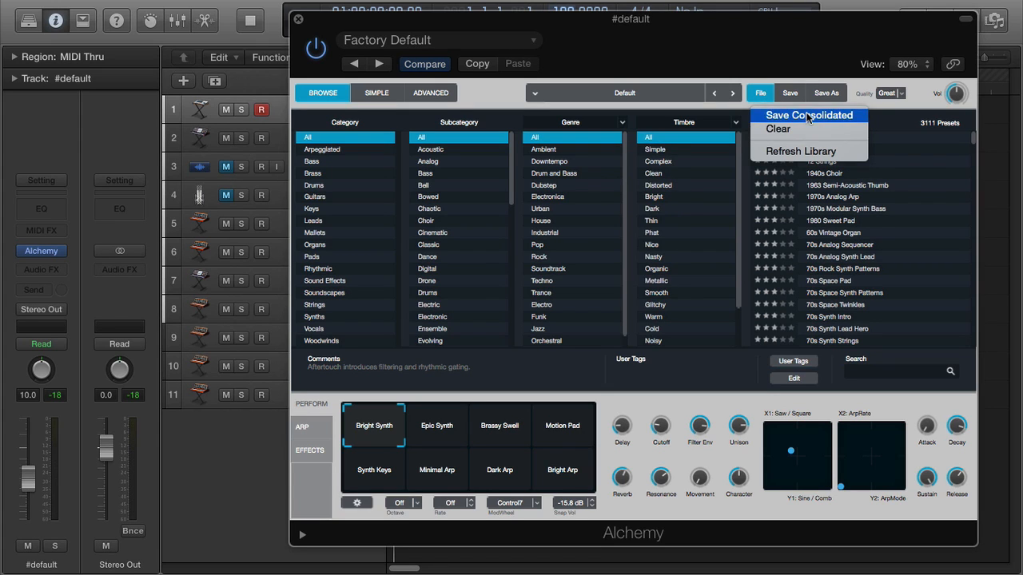
pyautogui.click(914, 125)
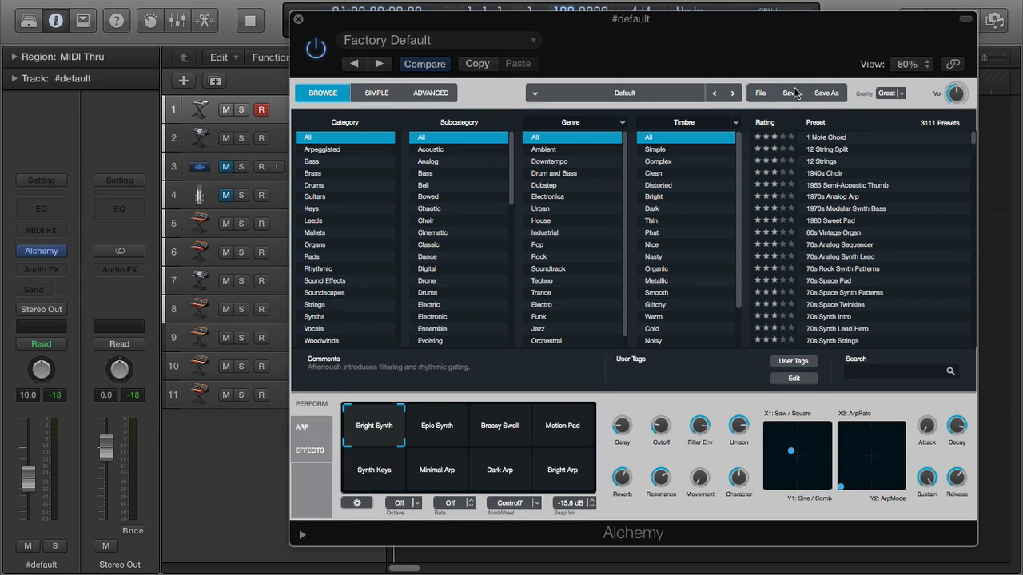
pyautogui.click(759, 93)
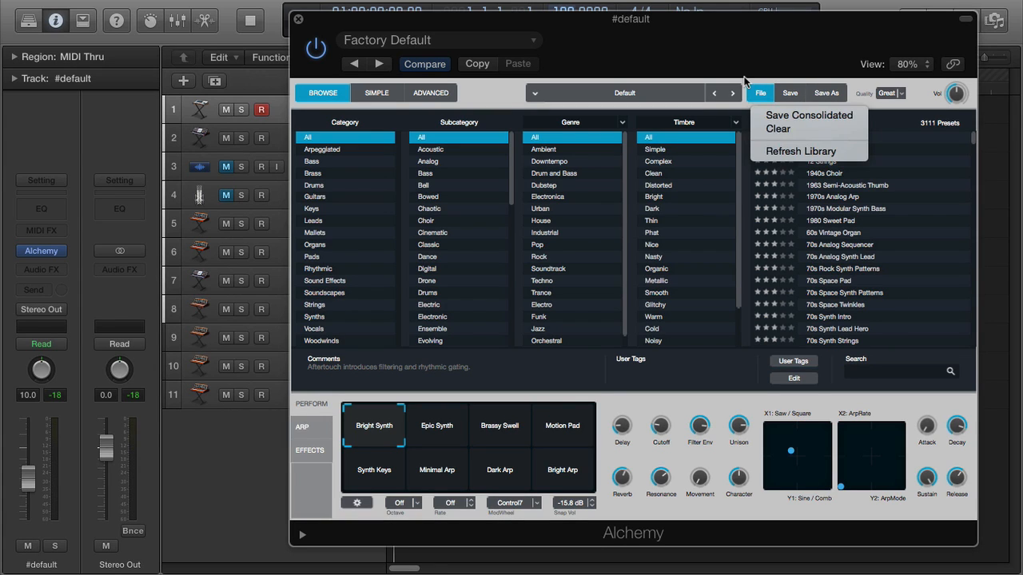
pyautogui.click(744, 80)
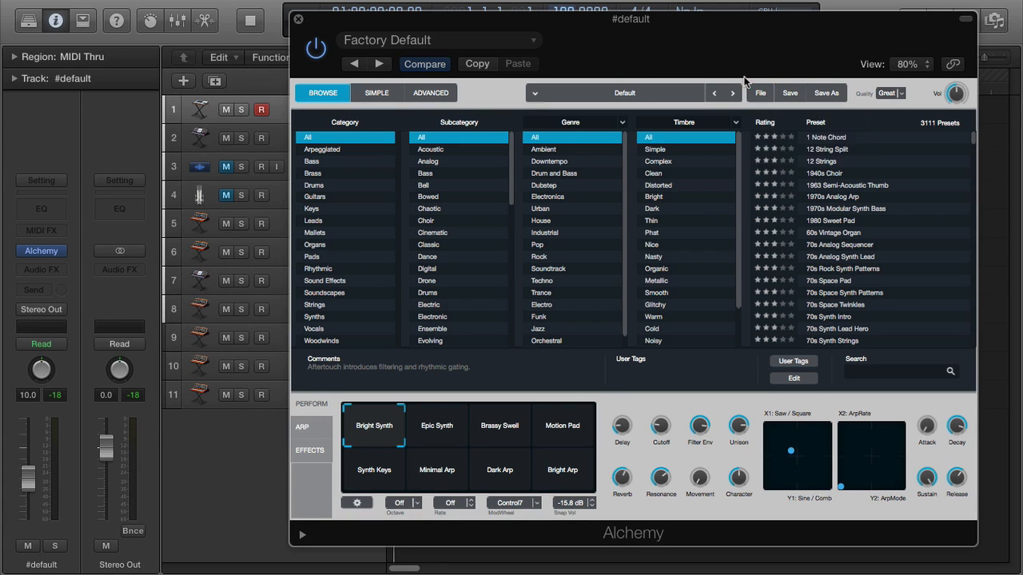
# Examine the sound quality options from Draft to Ultra, keeping Great.
pyautogui.click(900, 93)
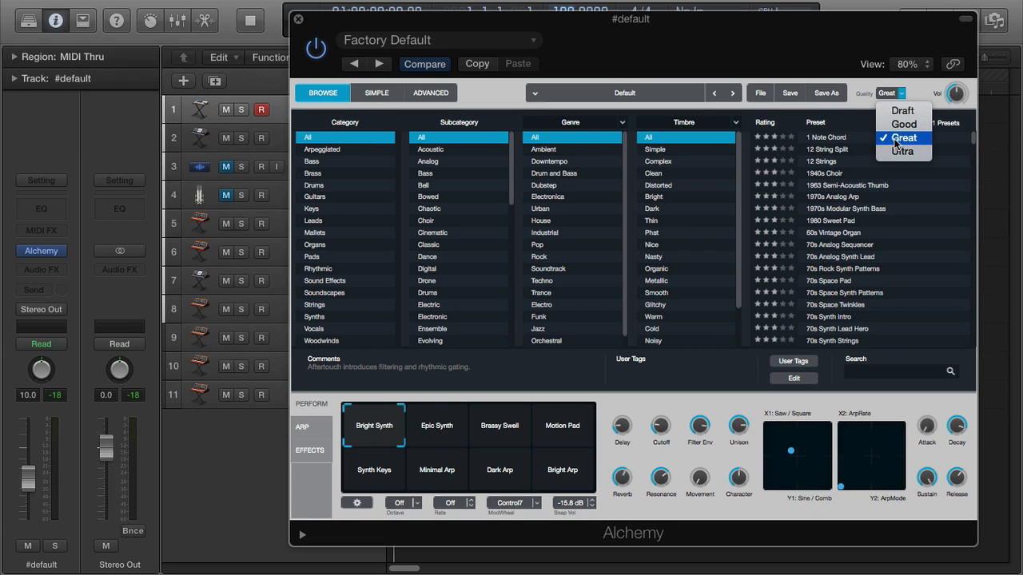
pyautogui.click(909, 83)
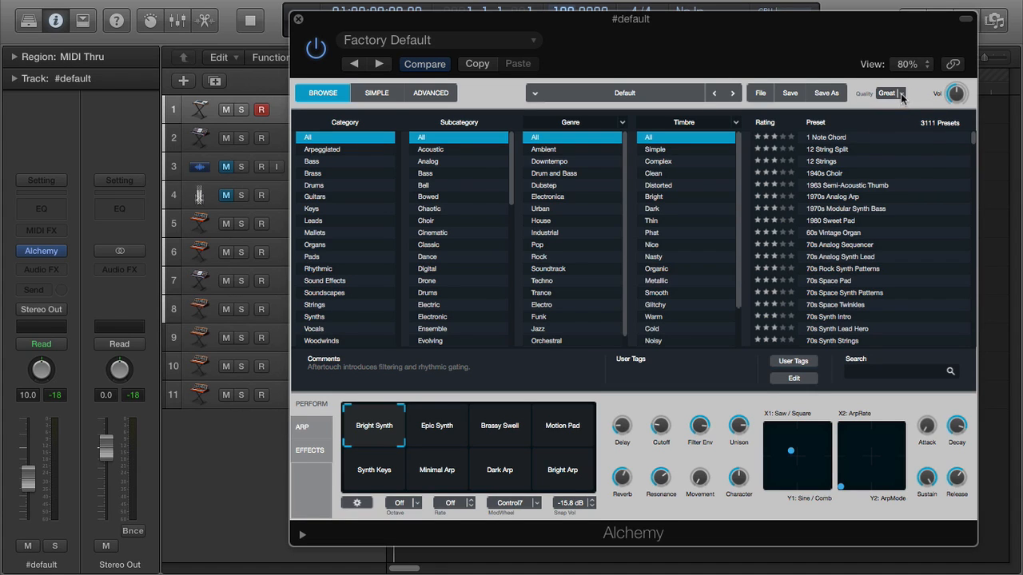
pyautogui.click(902, 94)
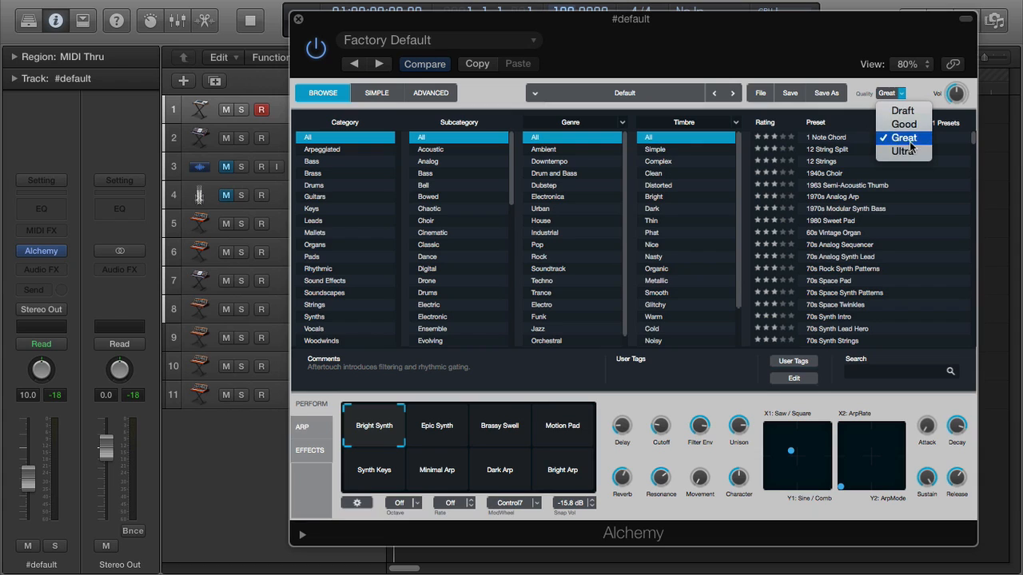
pyautogui.click(915, 87)
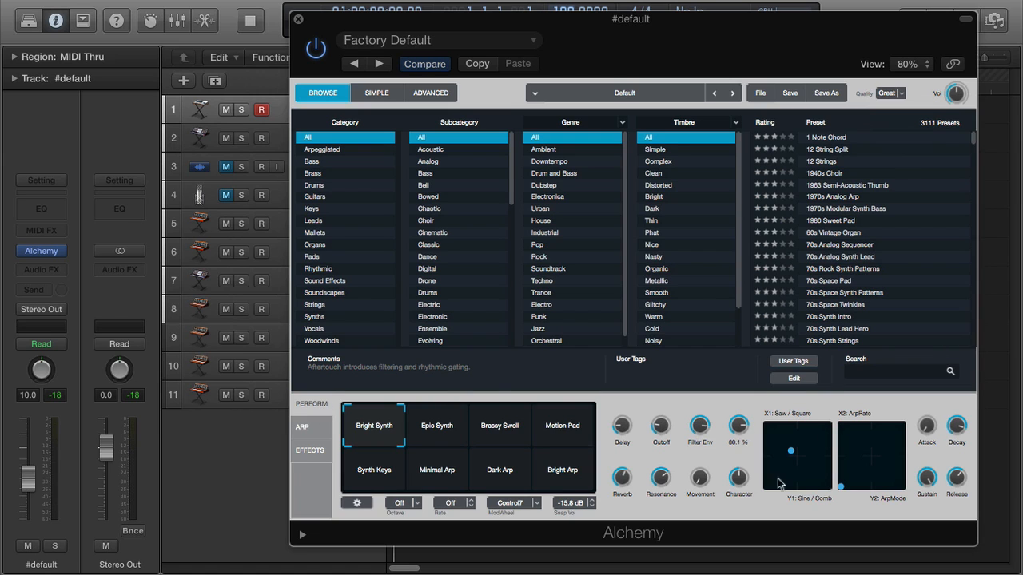
# Look through the arpeggiator, effects and performance controls, and compare the Simple view with the Browse view.
pyautogui.click(314, 429)
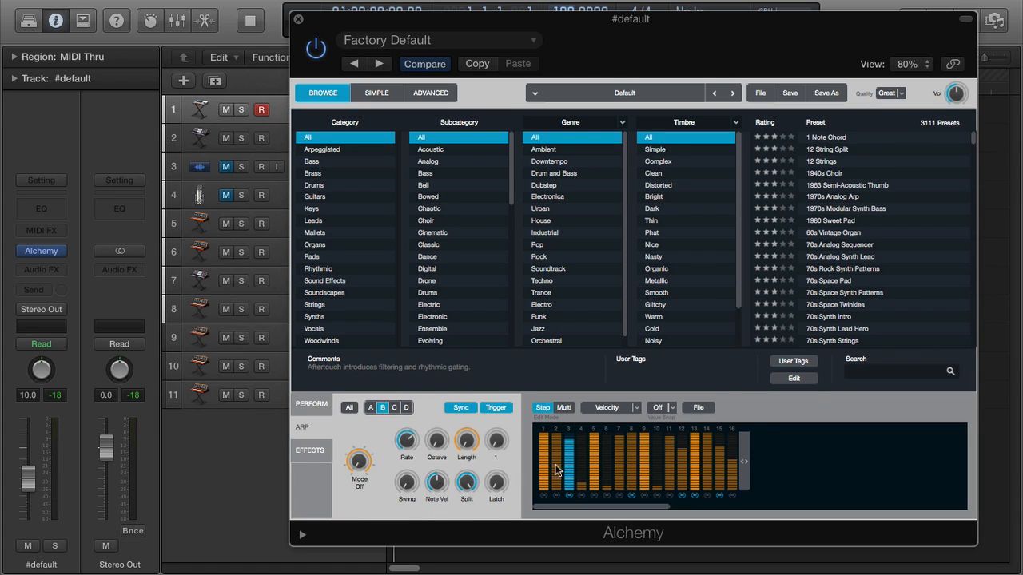
pyautogui.click(306, 453)
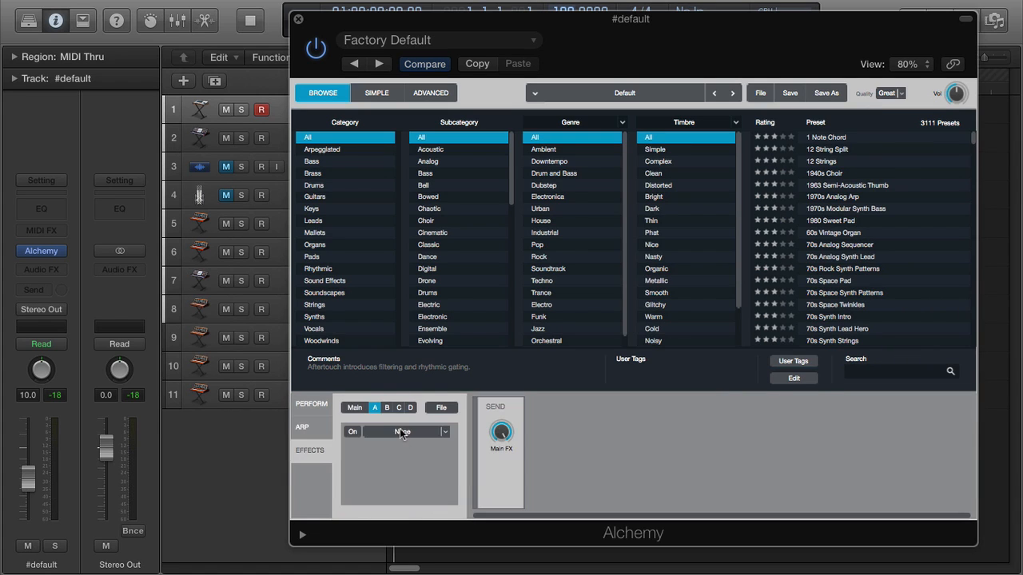
pyautogui.click(302, 405)
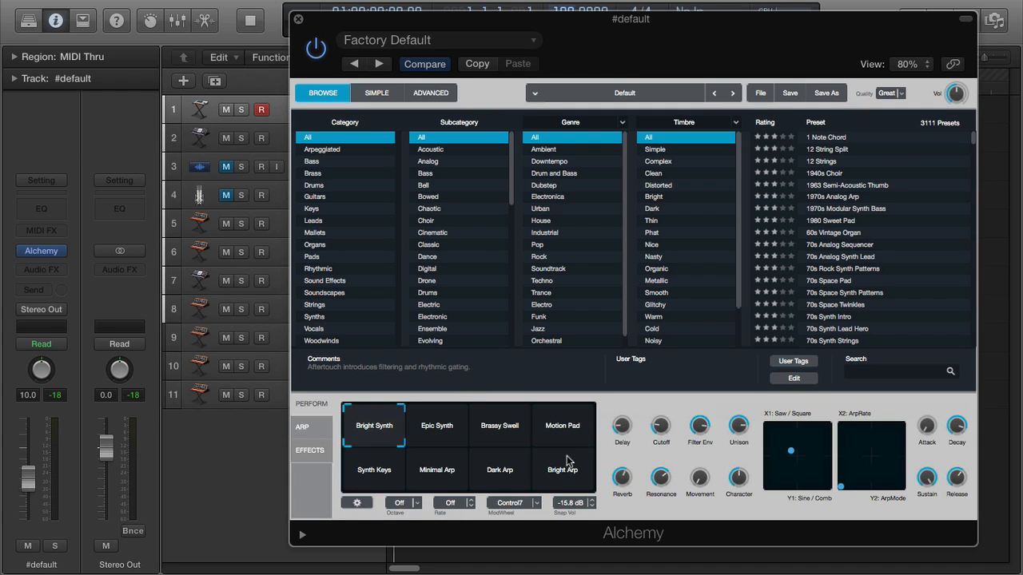
pyautogui.click(372, 94)
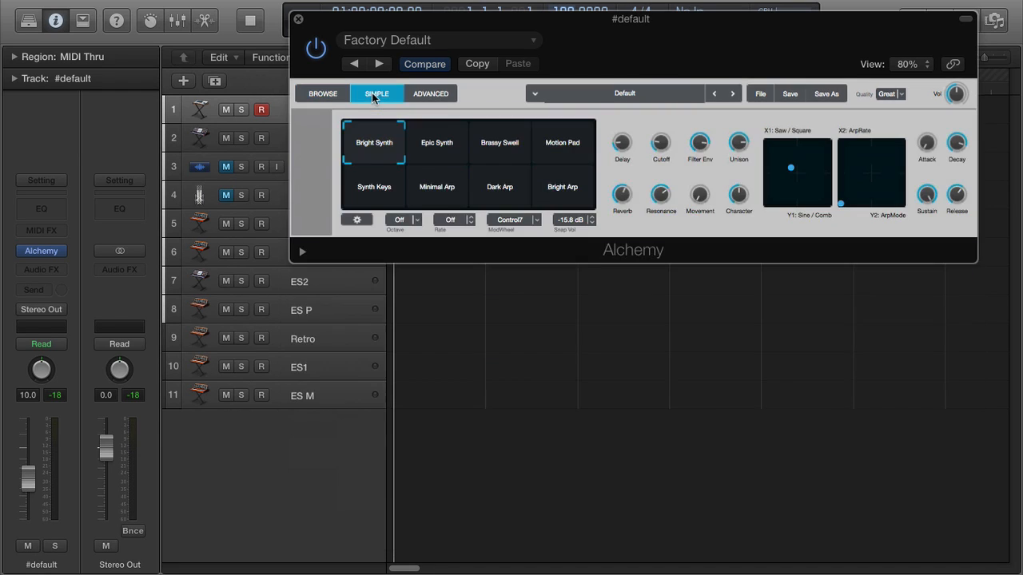
pyautogui.click(326, 92)
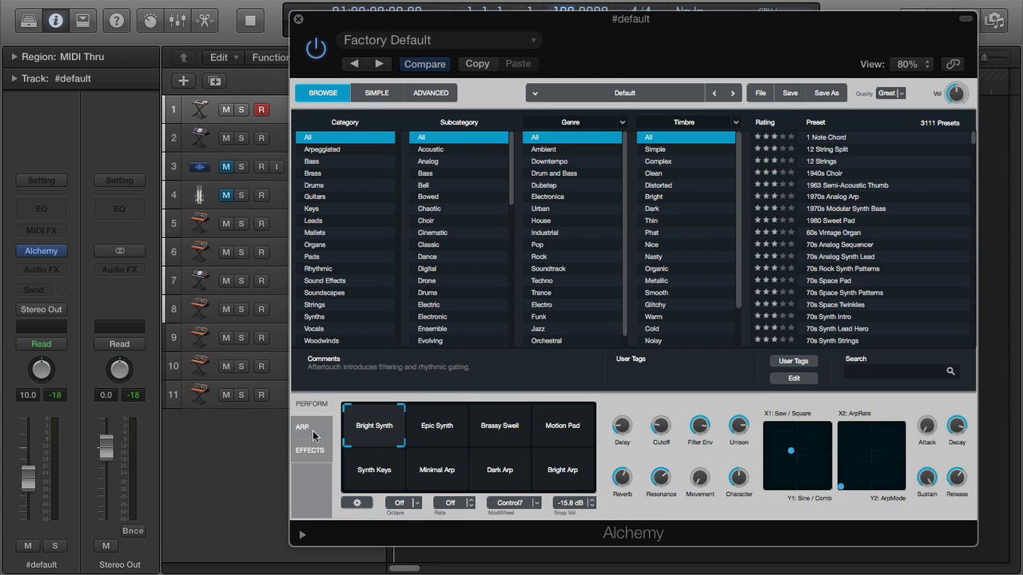
# In the Simple view, play the region and audition the Epic Synth, Minimal Arp, Dark Arp and Bright Arp snapshots.
pyautogui.click(376, 94)
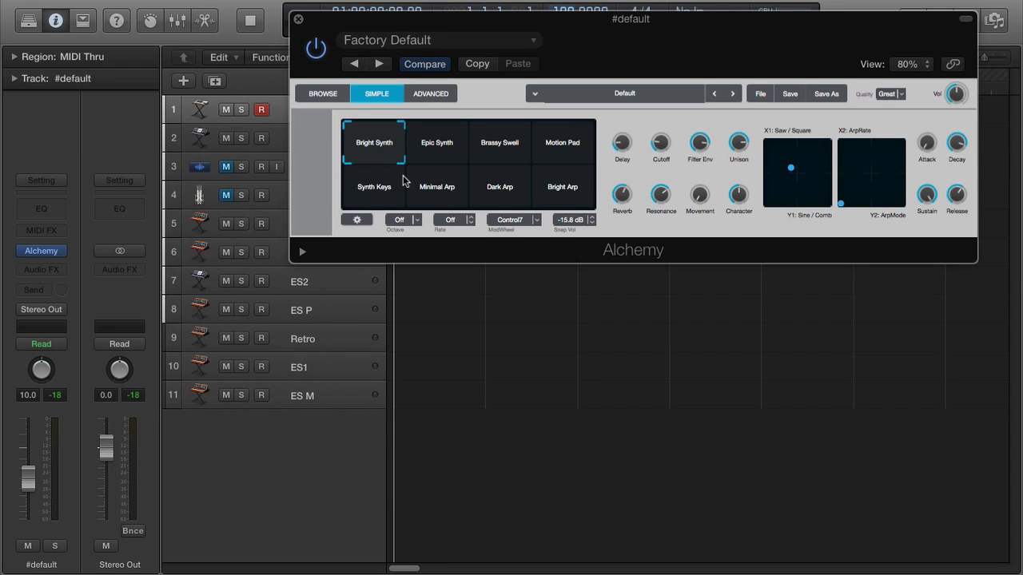
pyautogui.press('space')
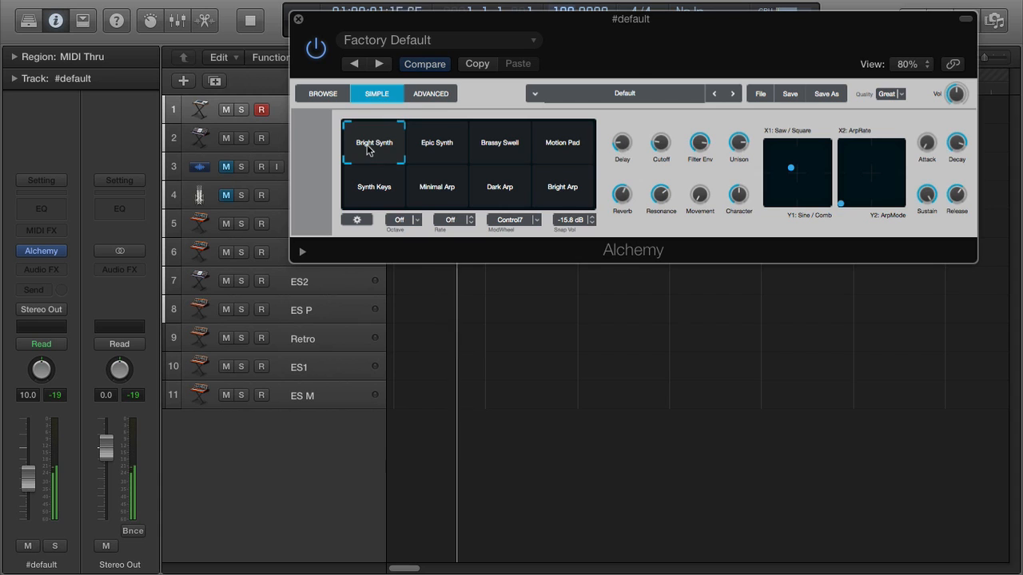
pyautogui.click(425, 144)
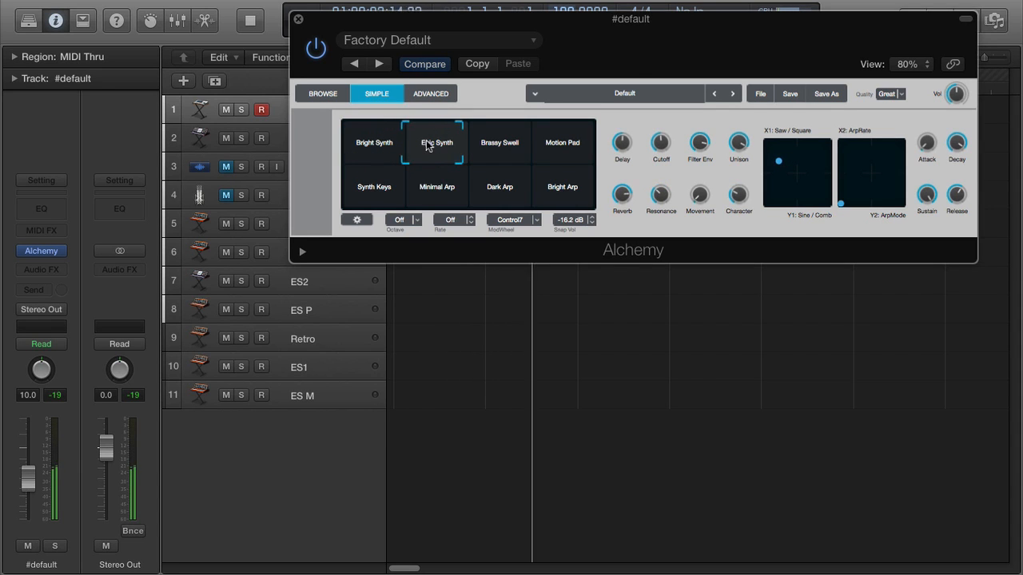
pyautogui.click(434, 190)
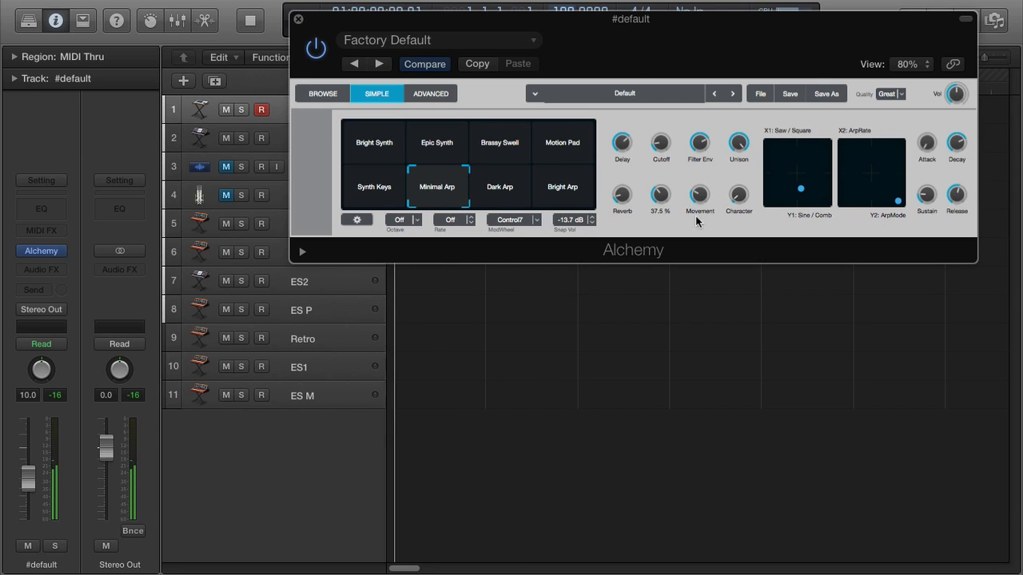
pyautogui.click(490, 202)
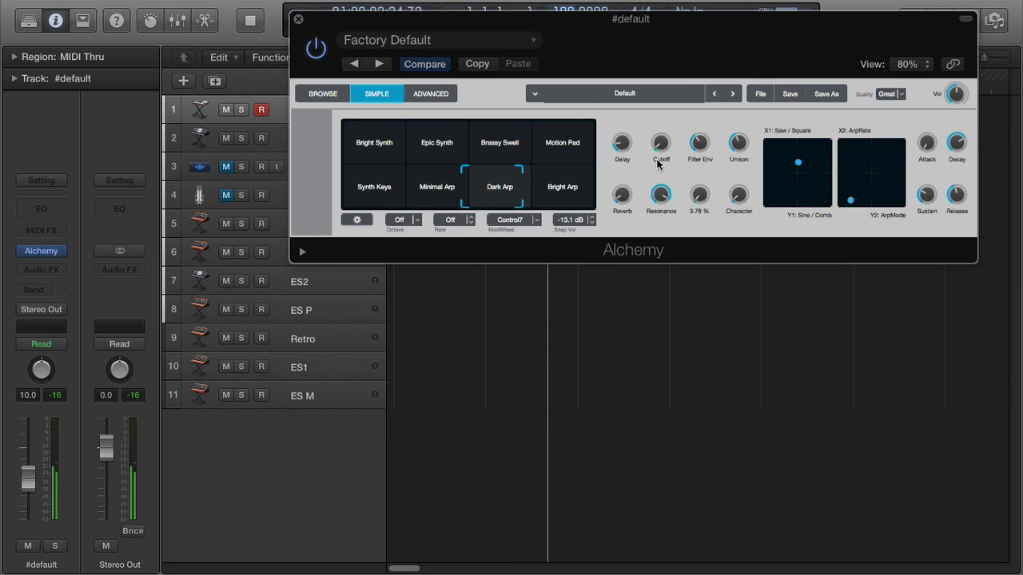
pyautogui.click(535, 181)
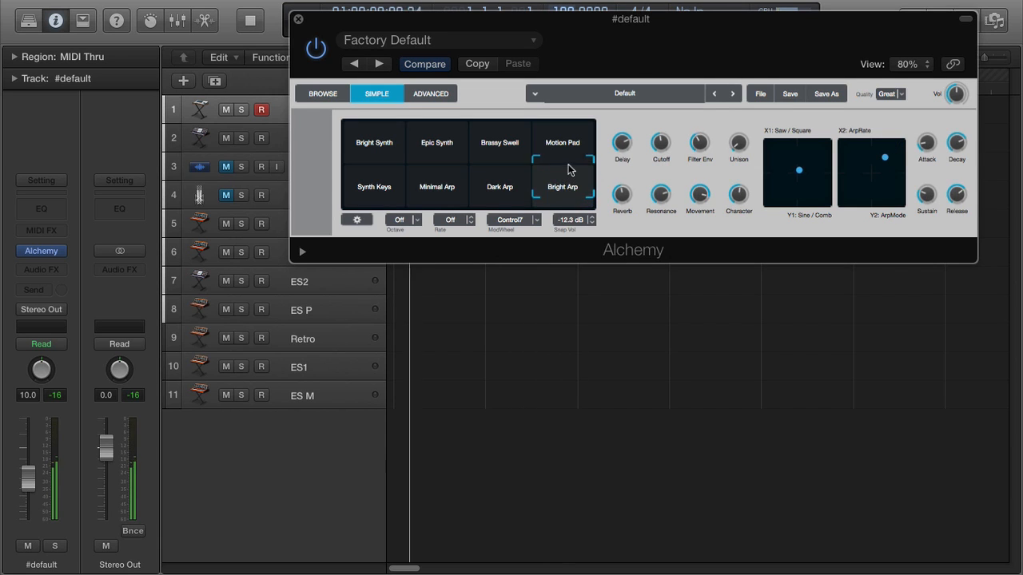
# Audition the Motion Pad and Synth Keys snapshots, reselect Bright Synth and return the stopped playhead to the start.
pyautogui.click(569, 146)
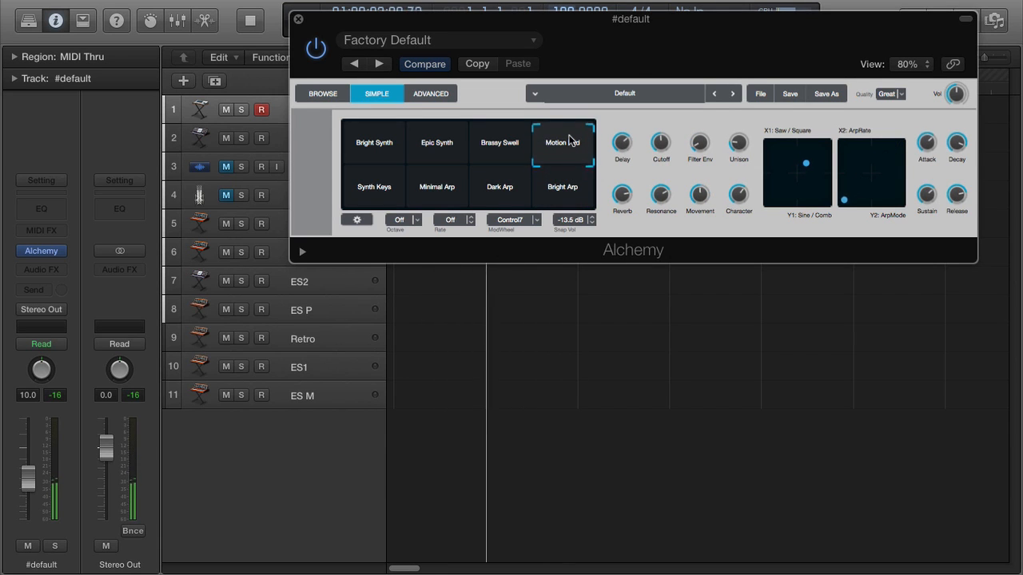
pyautogui.click(438, 153)
pyautogui.click(378, 176)
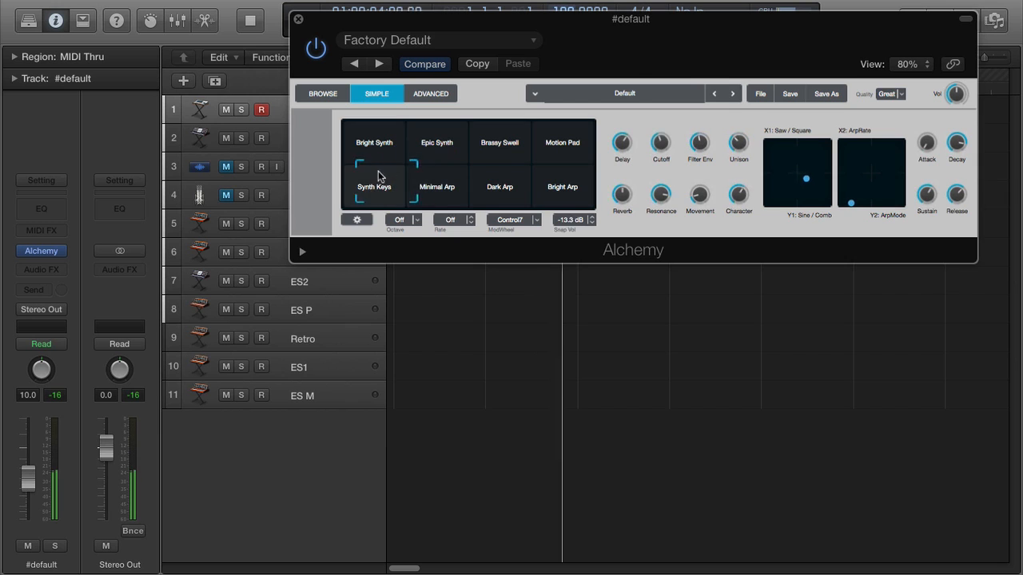
pyautogui.click(358, 152)
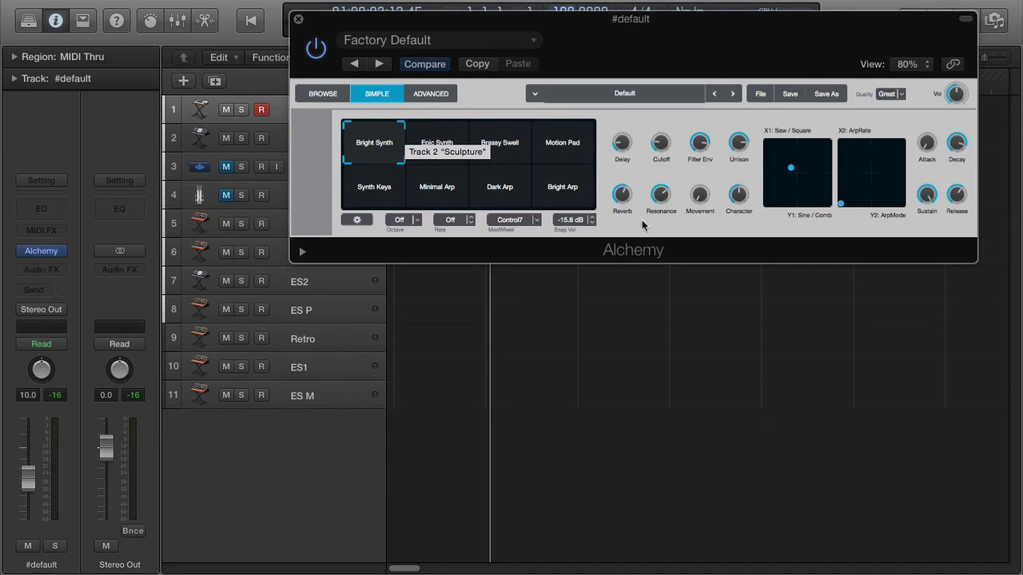
pyautogui.click(639, 322)
pyautogui.press('Return')
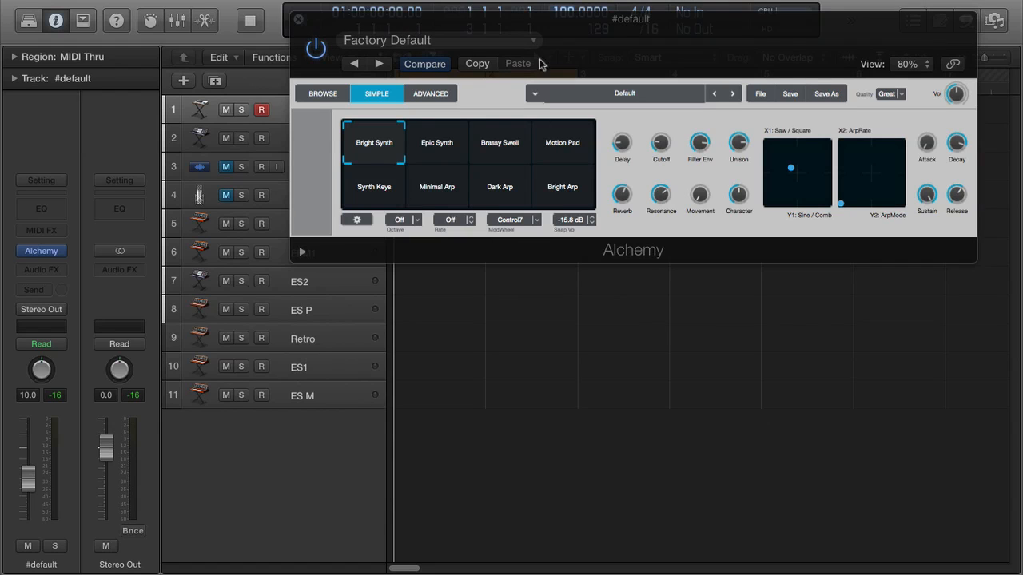
# Switch Alchemy to its Advanced view to show the synthesis editing controls.
pyautogui.click(560, 35)
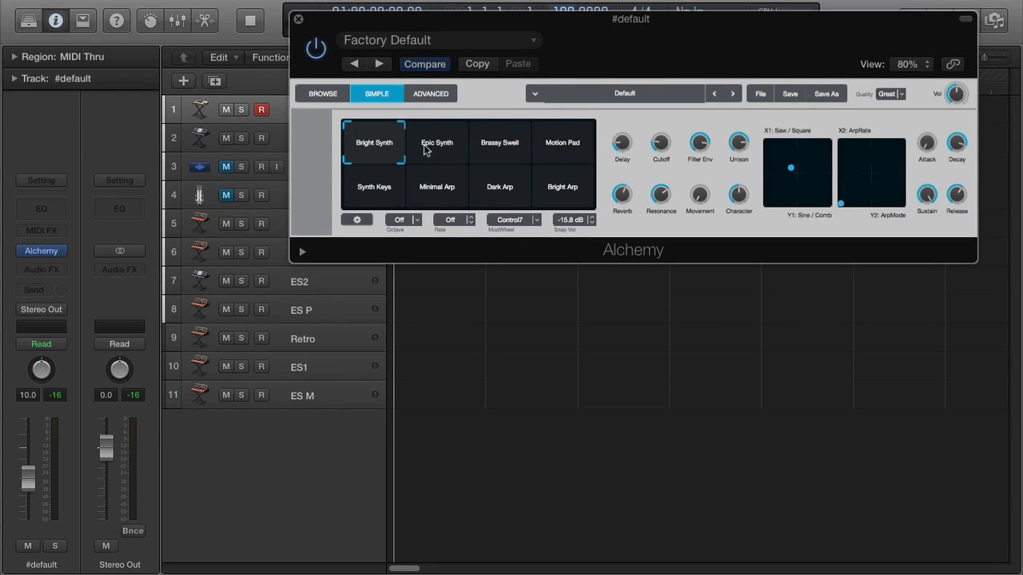
pyautogui.click(429, 39)
pyautogui.click(725, 330)
pyautogui.click(432, 94)
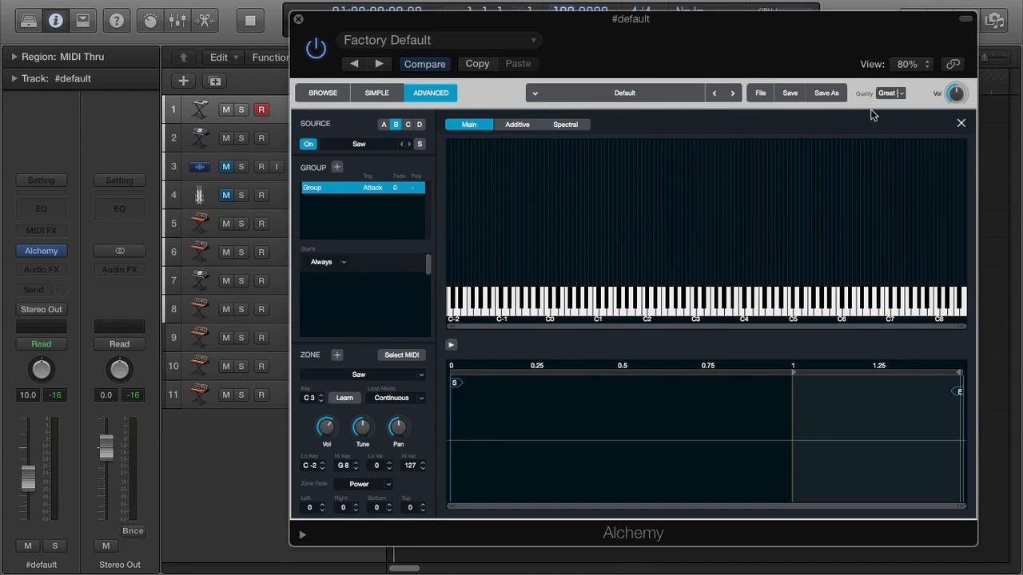
# Close the source edit window and display source A's Additive synthesis controls.
pyautogui.click(960, 124)
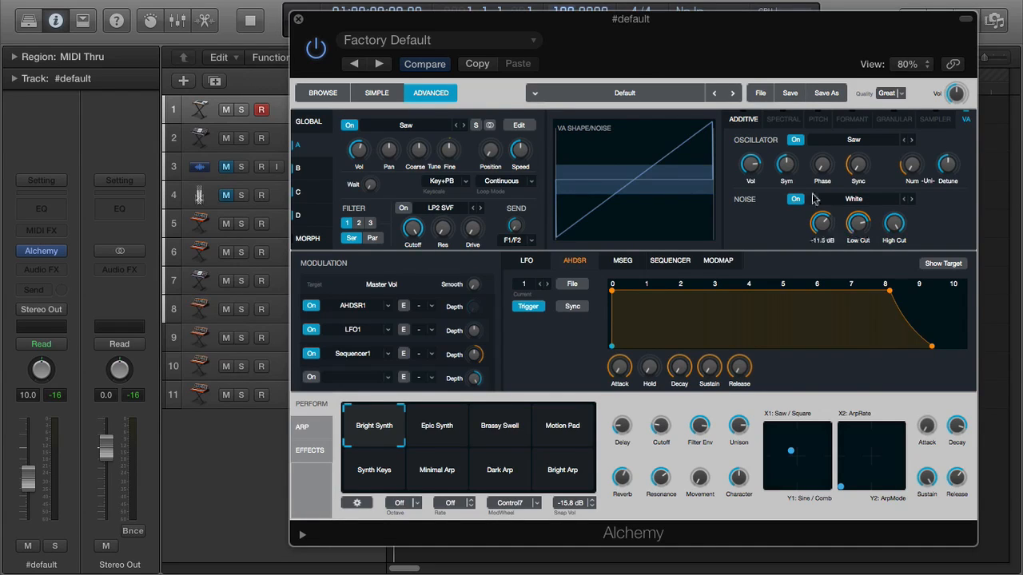
pyautogui.click(742, 119)
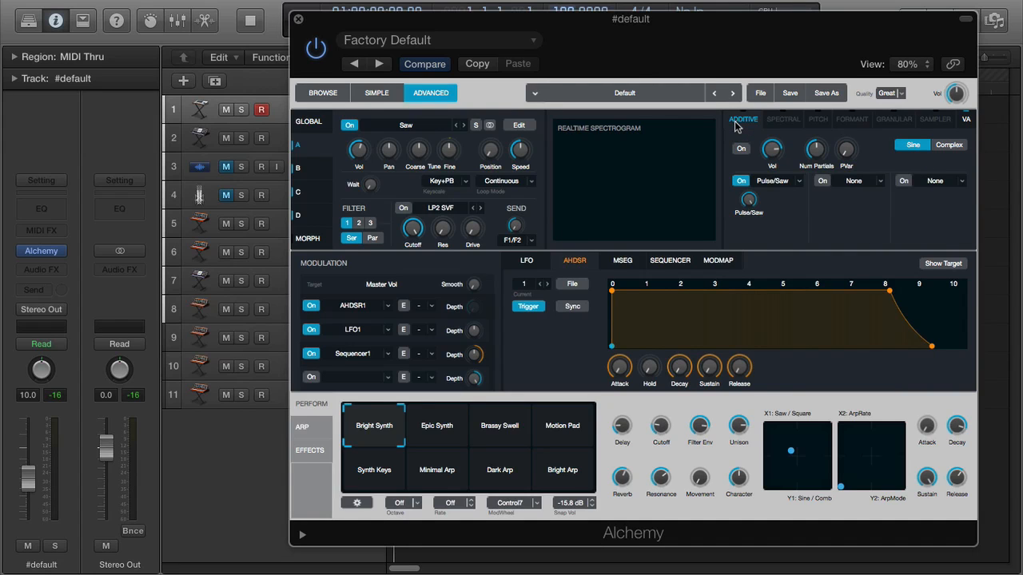
# Look through the Global page and the individual pages of sources A, B, C and D, finishing on the Global page.
pyautogui.click(311, 120)
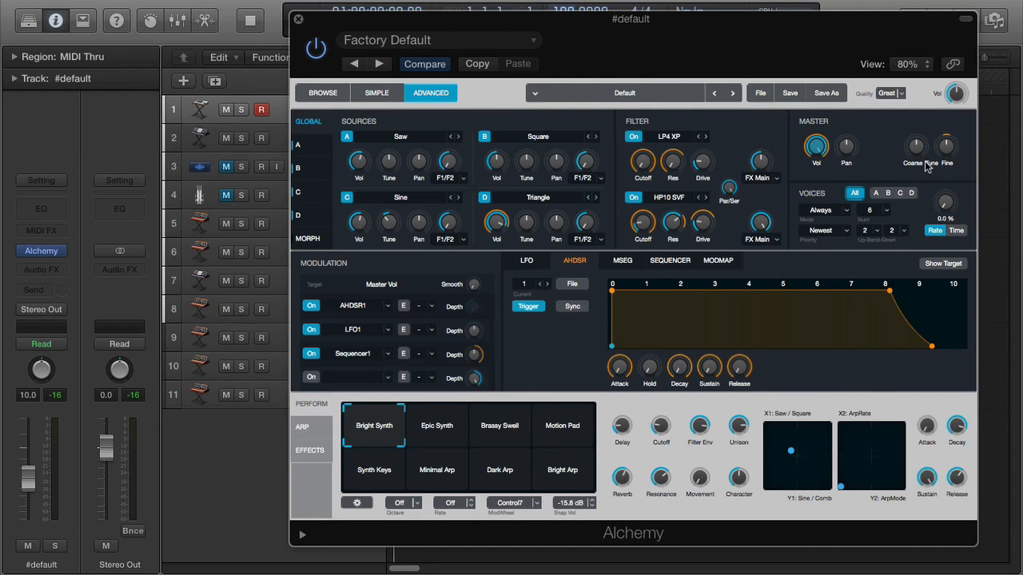
pyautogui.click(305, 151)
pyautogui.click(310, 169)
pyautogui.click(313, 192)
pyautogui.click(311, 216)
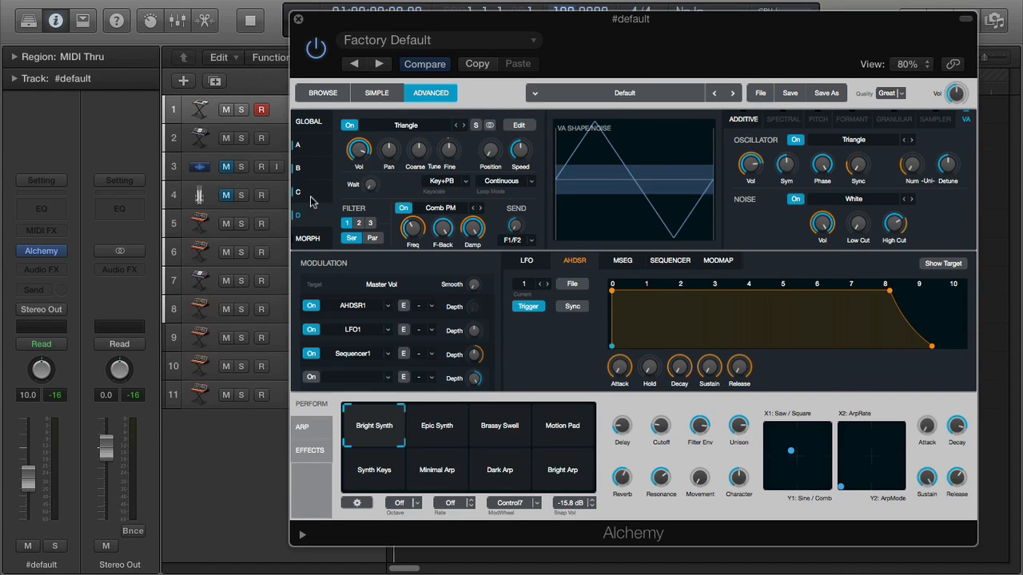
pyautogui.click(313, 150)
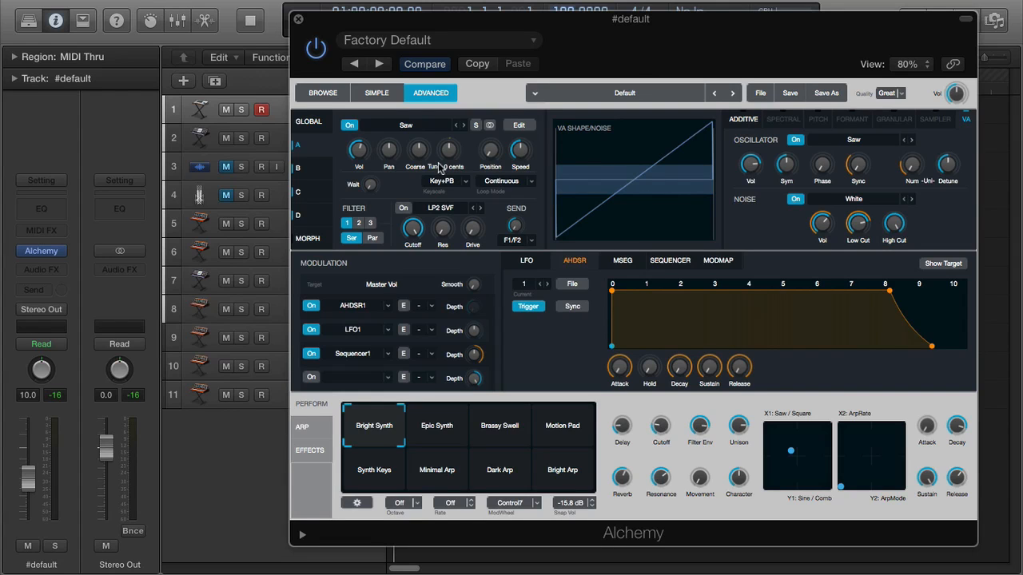
pyautogui.click(312, 125)
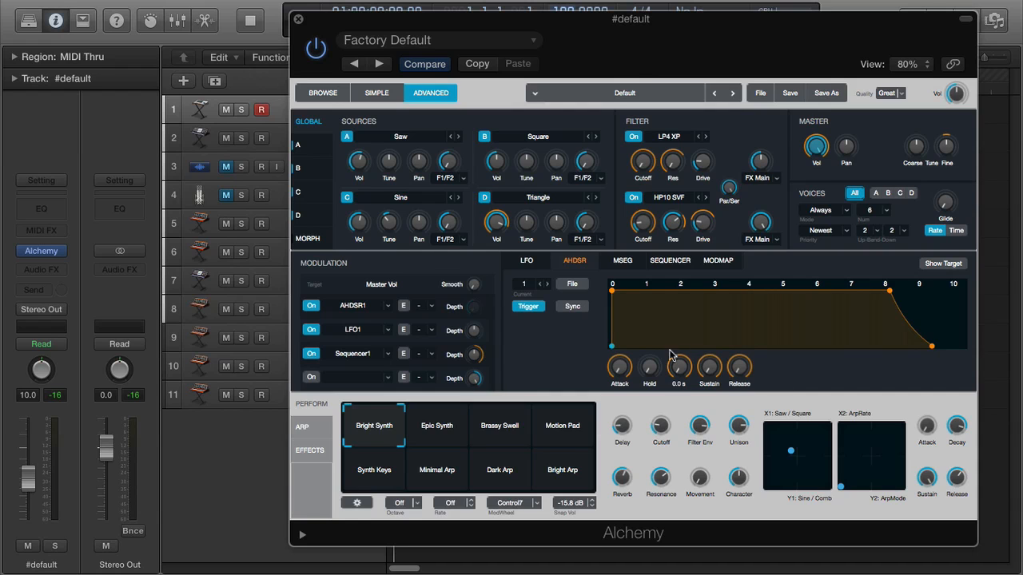
# Load the Blacksmith preset from the preset list.
pyautogui.click(590, 95)
pyautogui.scroll(-10, 660, 180)
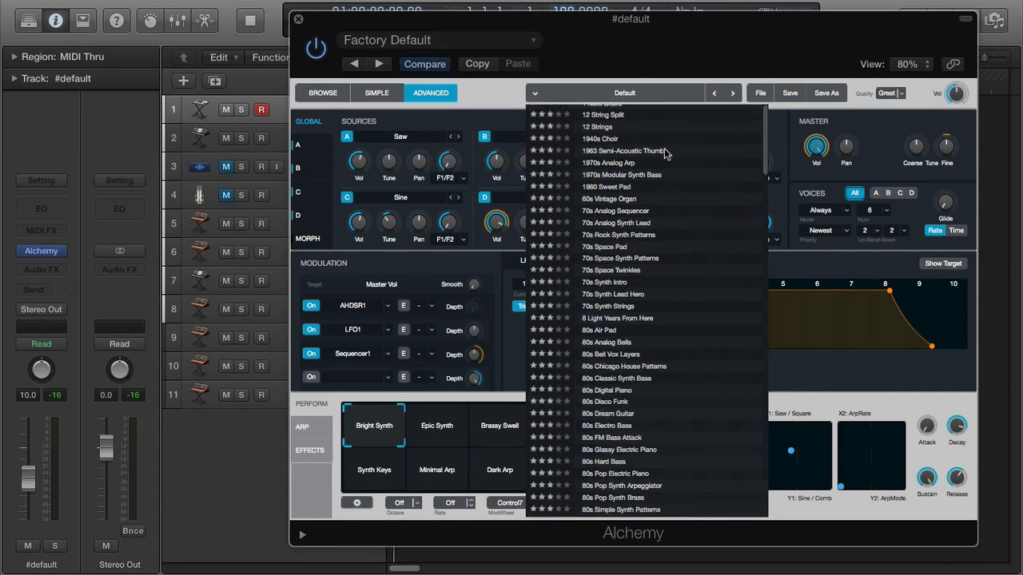
pyautogui.scroll(-20, 655, 187)
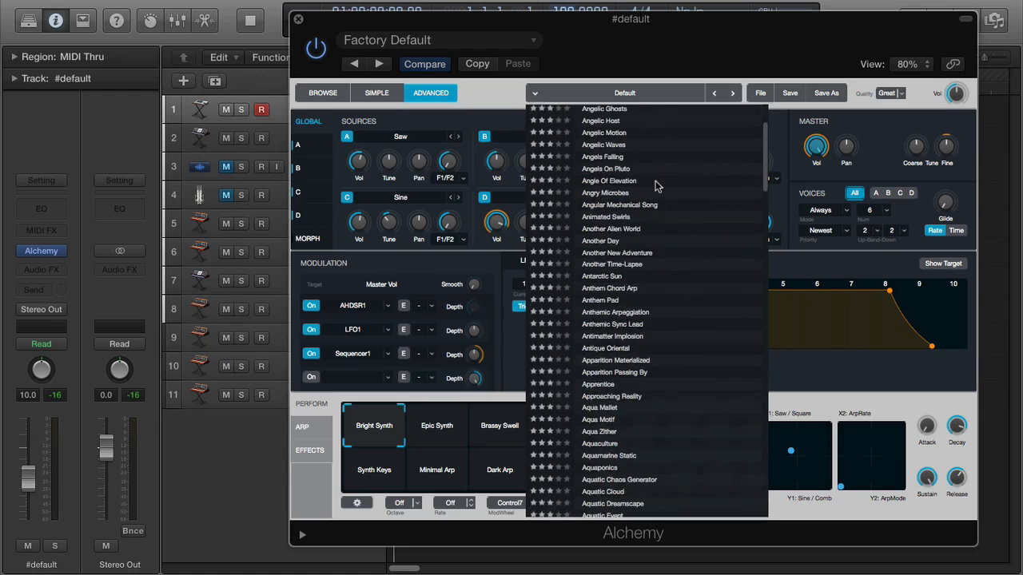
pyautogui.scroll(-15, 656, 187)
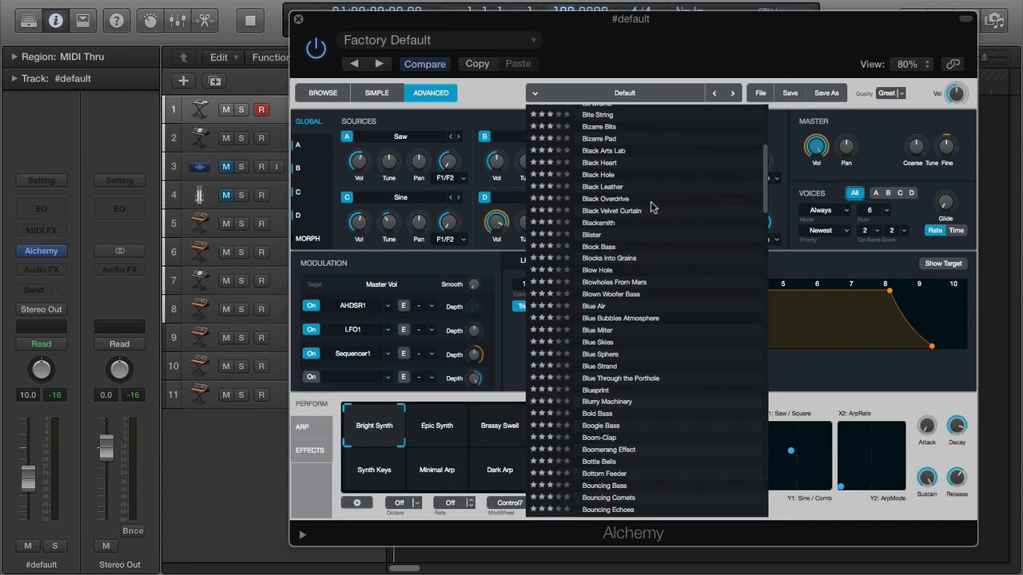
pyautogui.click(600, 222)
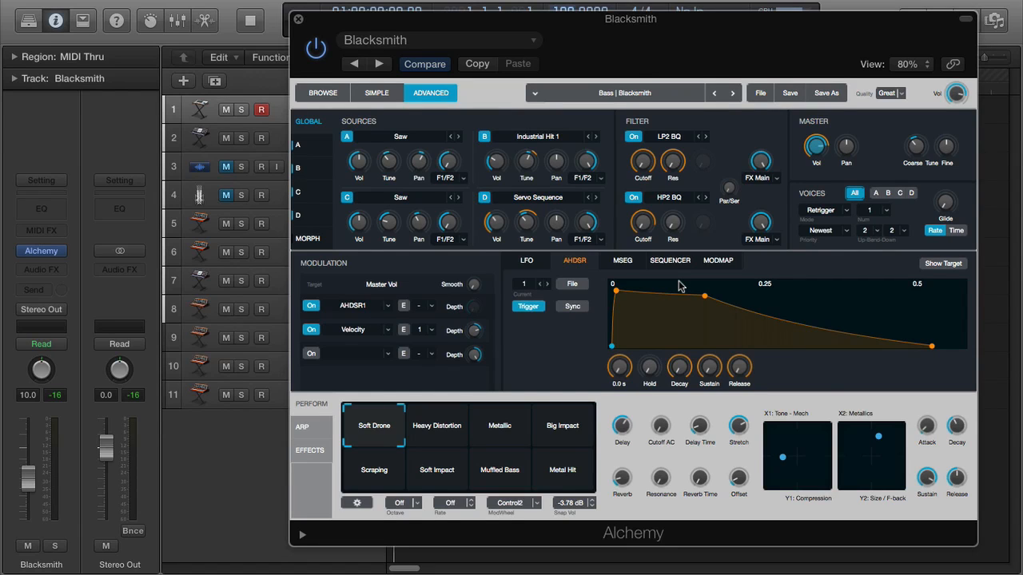
# Start playback and audition Blacksmith's Heavy Distortion, Muffled Bass and Big Impact snapshots.
pyautogui.press('space')
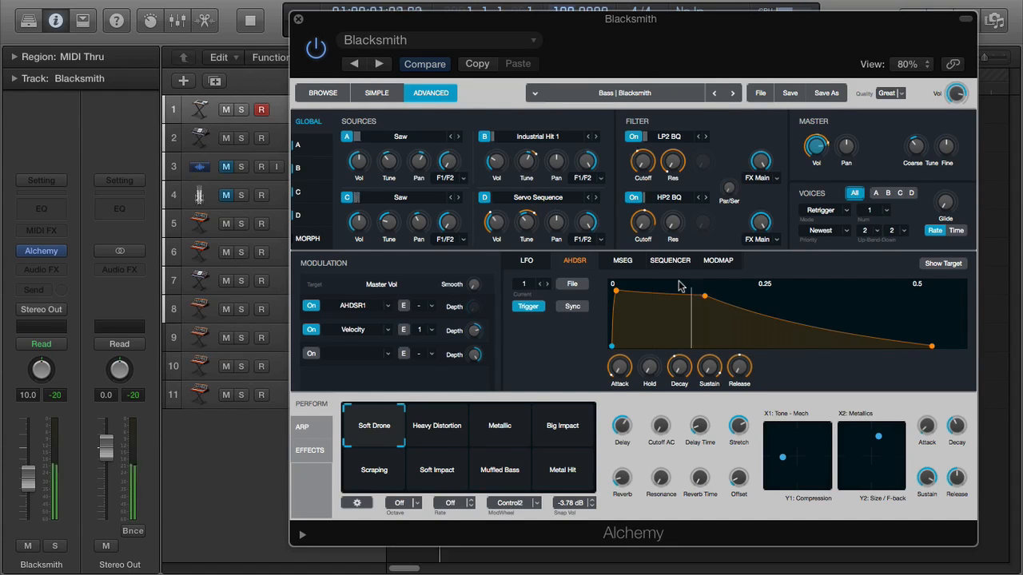
pyautogui.click(435, 425)
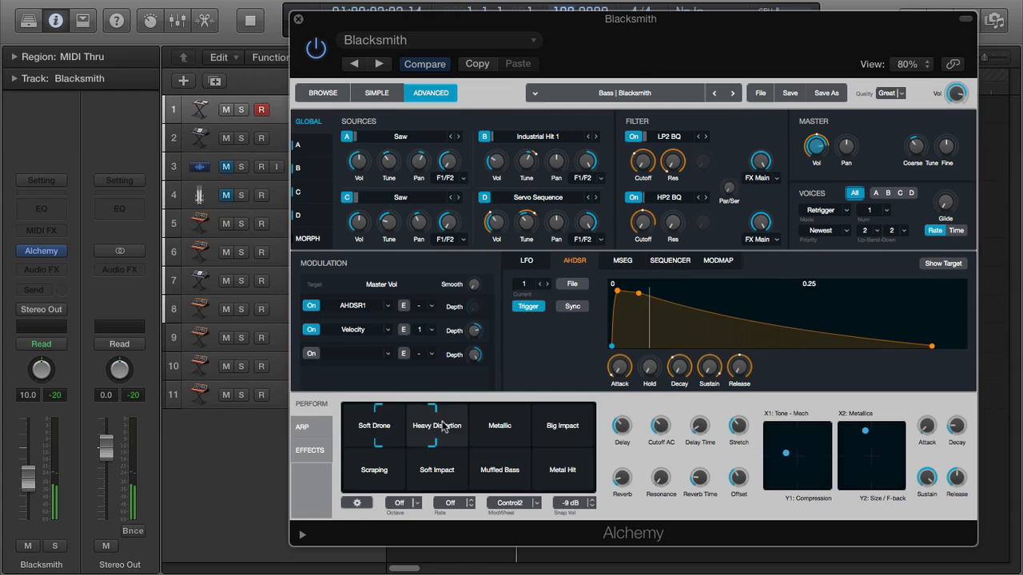
pyautogui.click(509, 475)
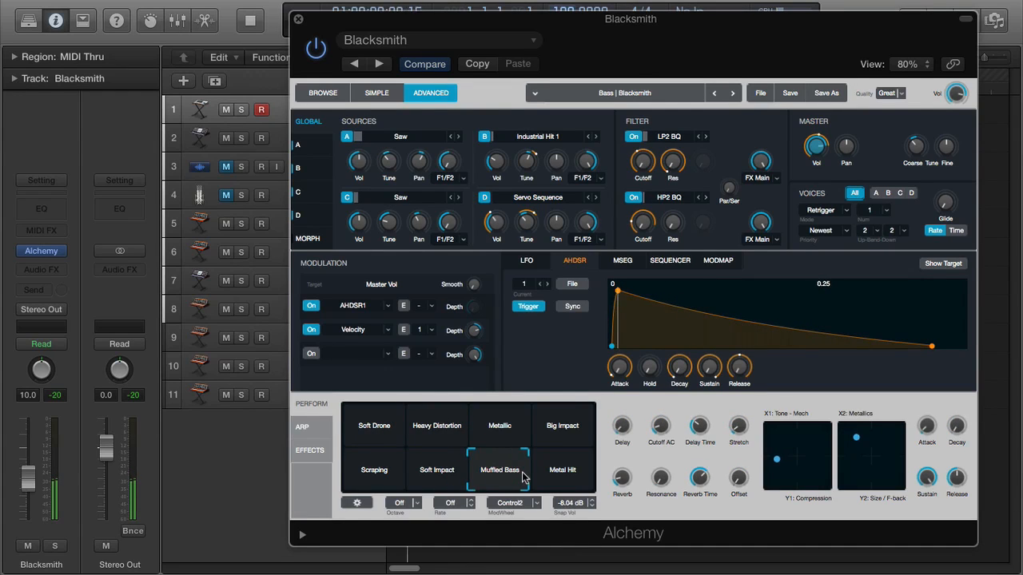
pyautogui.click(579, 444)
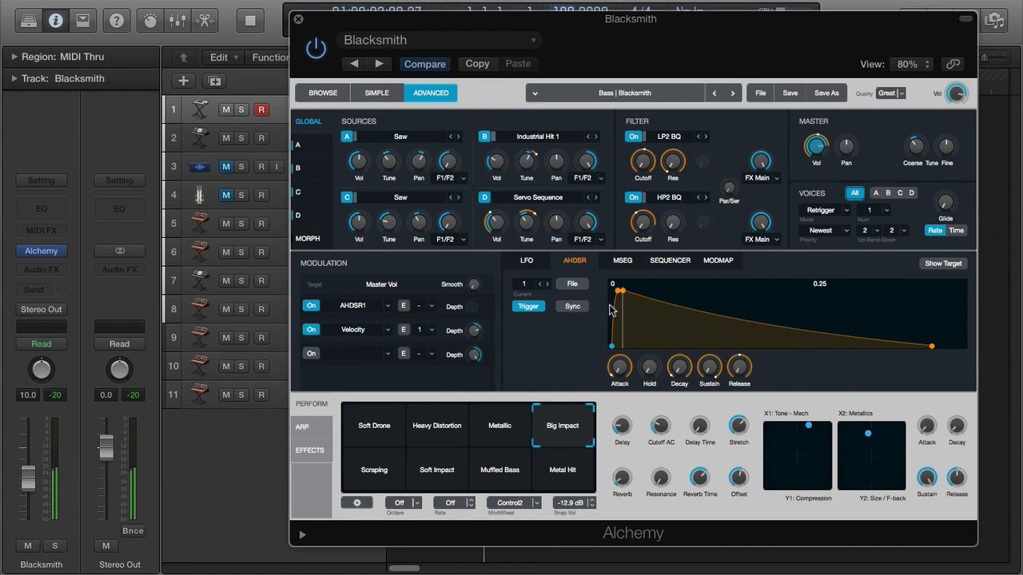
# Load the Blue Air preset during playback and select its More Air snapshot.
pyautogui.click(630, 94)
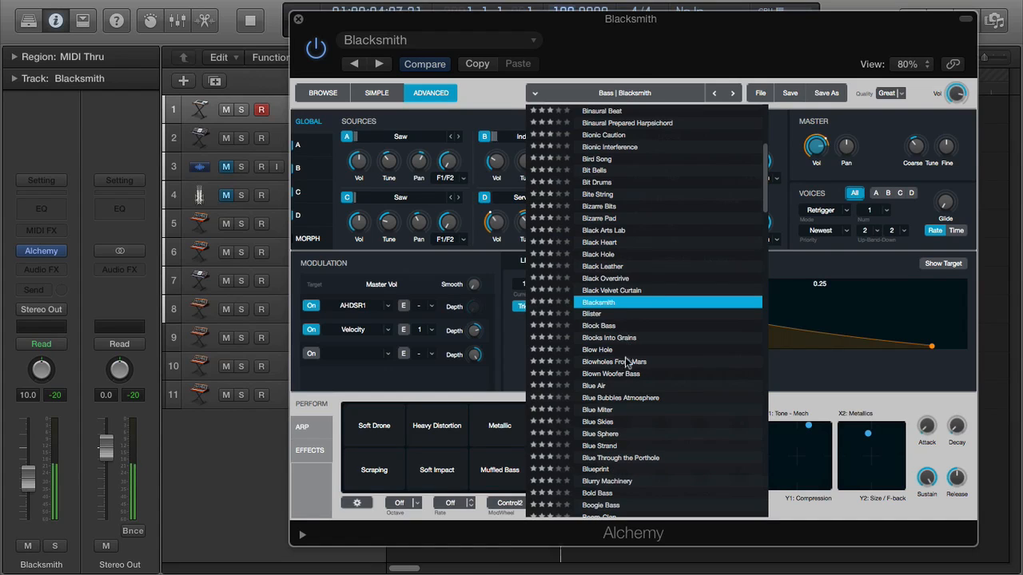
pyautogui.click(607, 387)
pyautogui.click(375, 425)
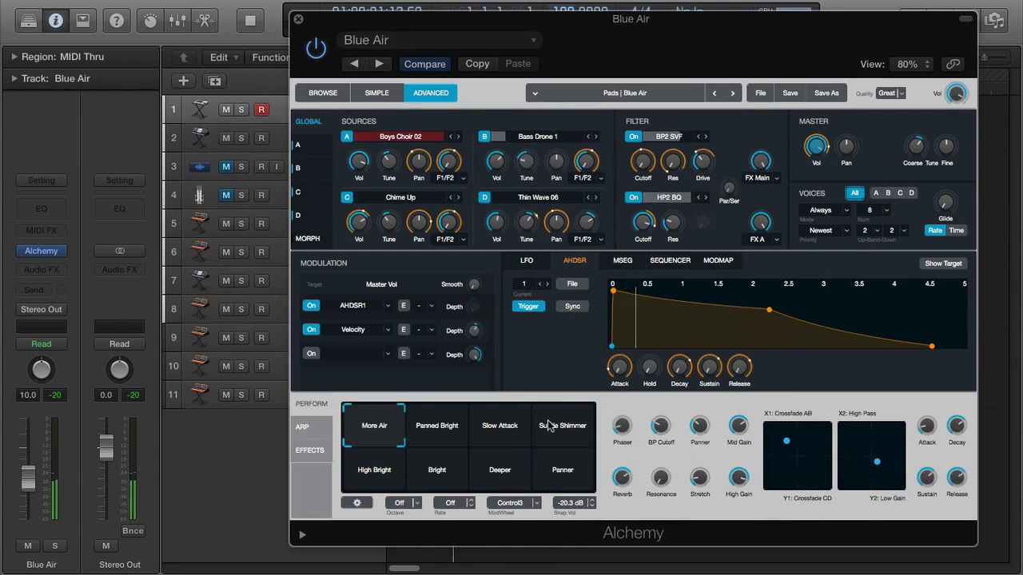
# Load the Bouncing Bass preset and audition each of its snapshots, ending on Fast Bass Grains.
pyautogui.click(608, 100)
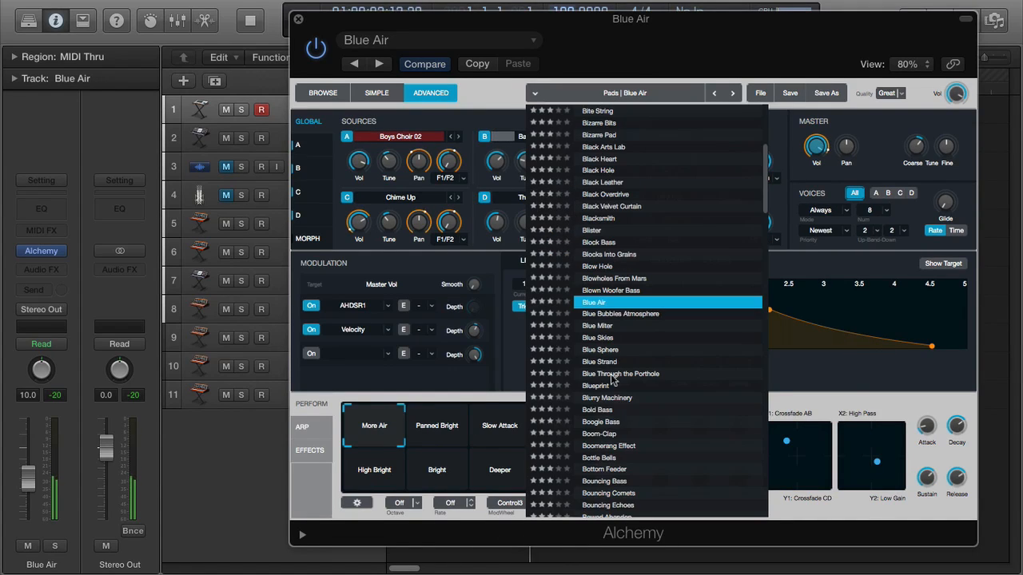
pyautogui.click(621, 482)
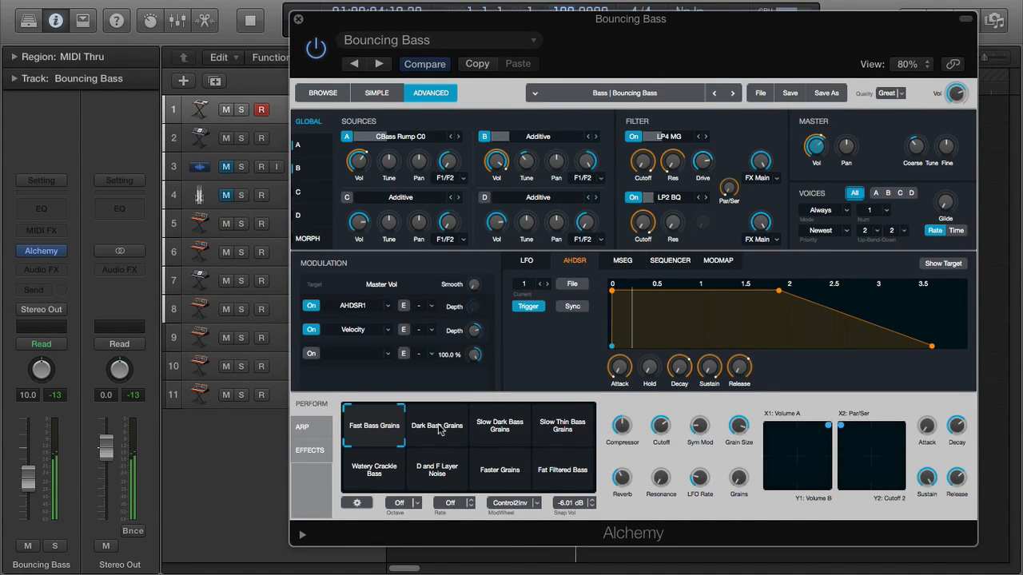
pyautogui.click(438, 429)
pyautogui.click(491, 424)
pyautogui.click(562, 429)
pyautogui.click(563, 471)
pyautogui.click(499, 471)
pyautogui.click(437, 470)
pyautogui.click(391, 463)
pyautogui.moveTo(401, 443); pyautogui.dragTo(378, 415)
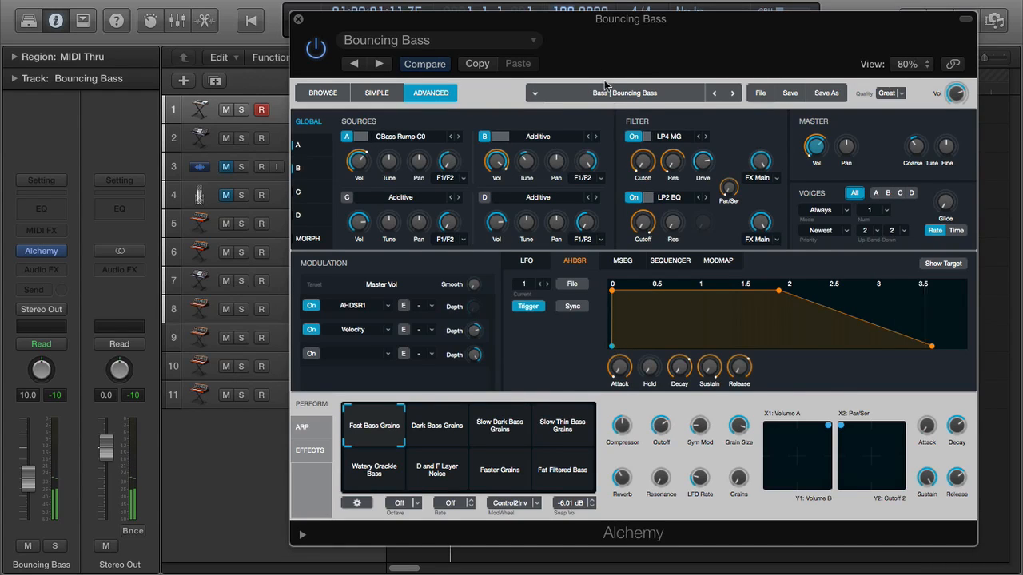
# Recall Alchemy's default setting and display it in the Advanced view.
pyautogui.click(452, 44)
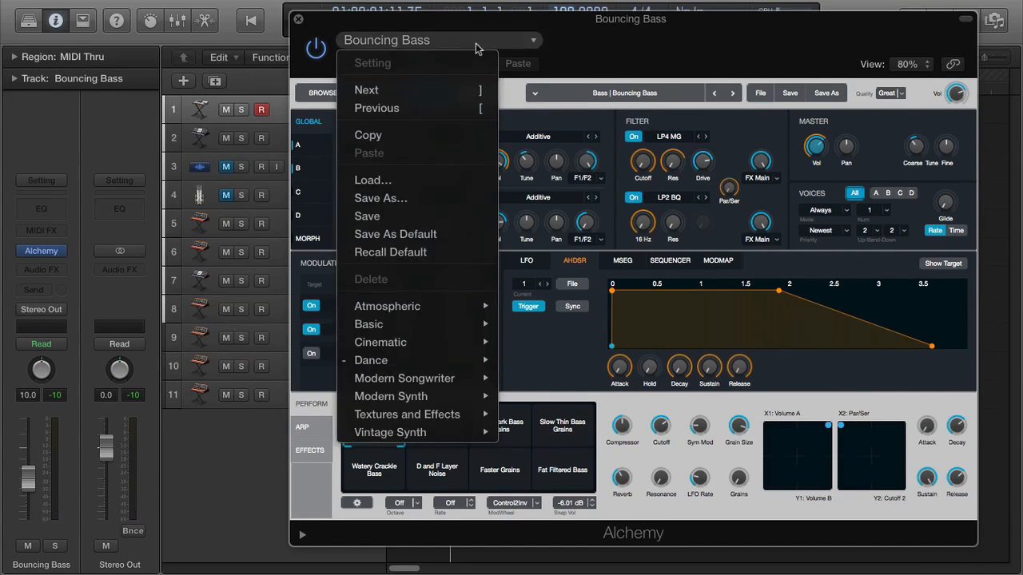
pyautogui.click(415, 254)
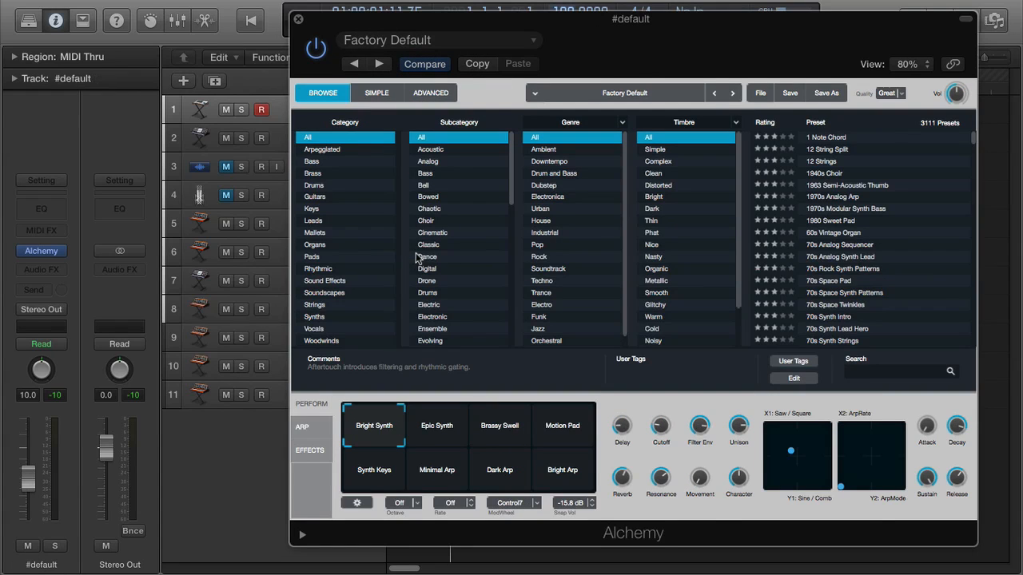
pyautogui.click(430, 95)
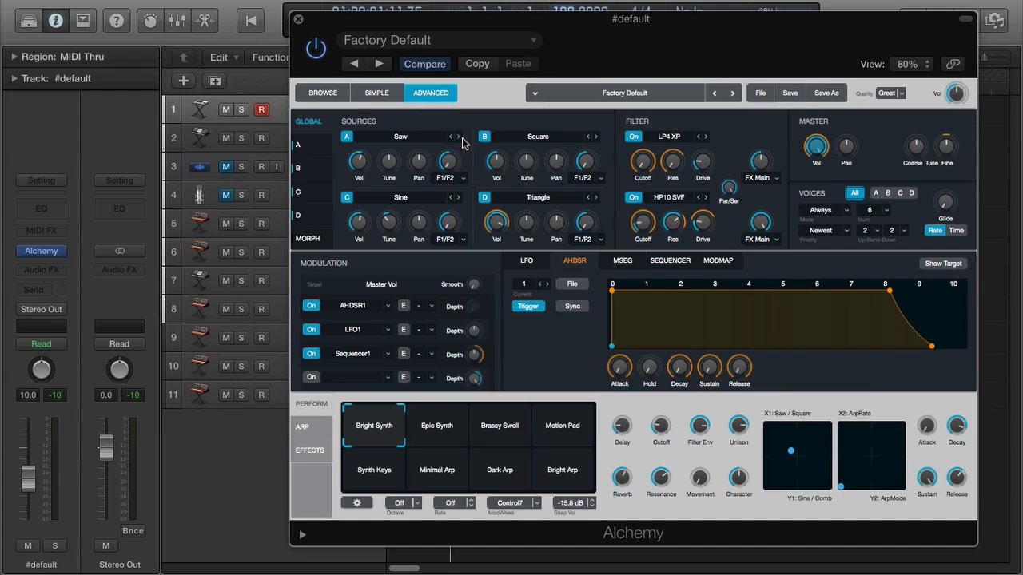
pyautogui.click(324, 95)
pyautogui.click(432, 95)
# Look through source A's virtual analog waveforms, including the Pulse variants, and close the list without choosing one.
pyautogui.click(436, 135)
pyautogui.moveTo(418, 167)
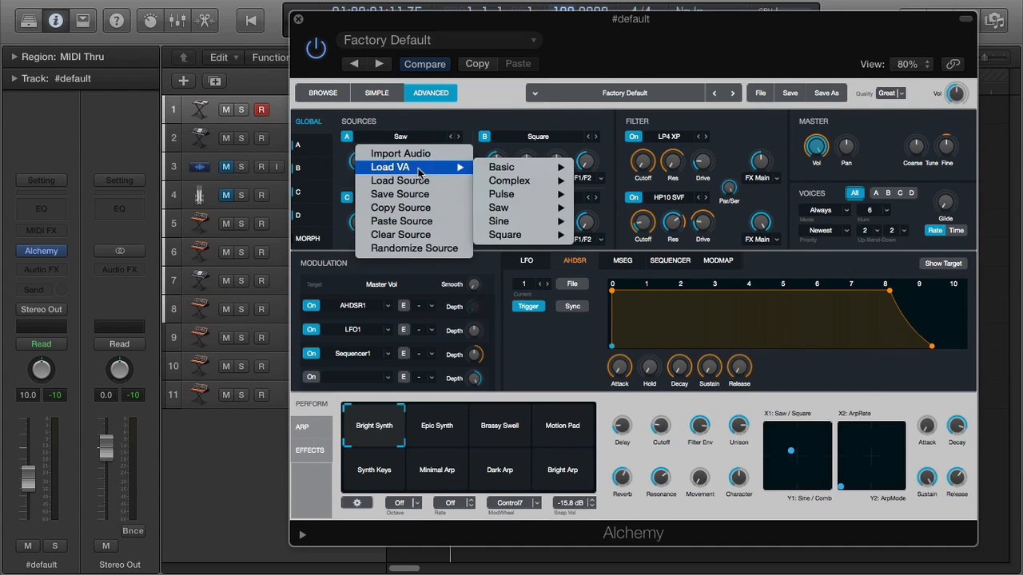
pyautogui.moveTo(528, 195)
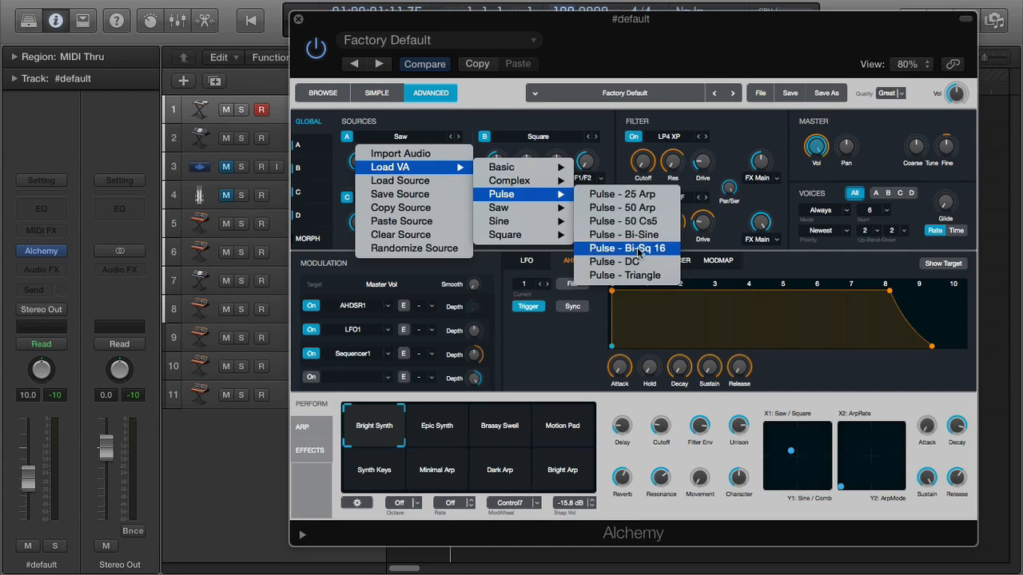
pyautogui.click(413, 125)
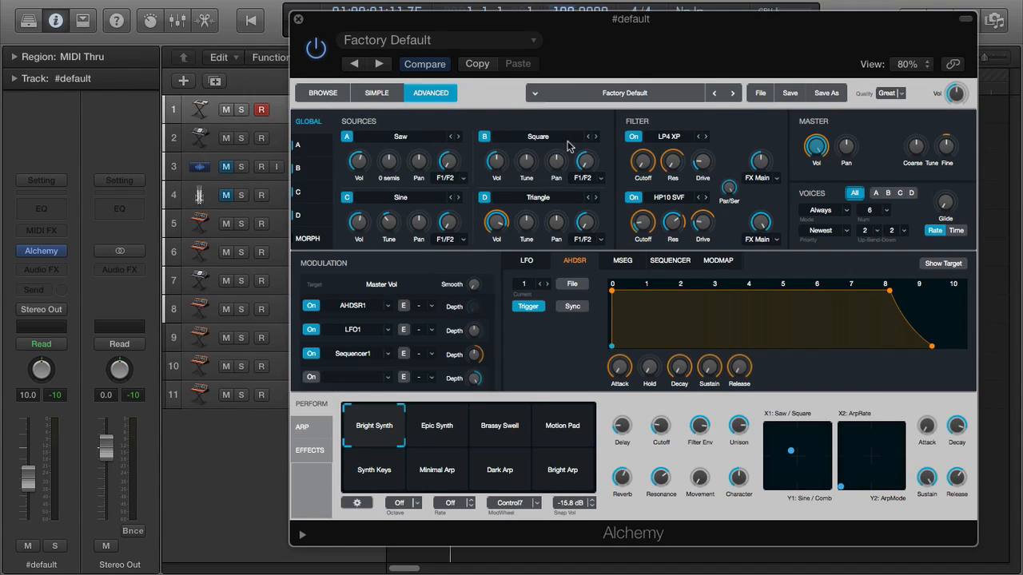
# Examine the global filter controls and compare the Global page with source A's detailed page.
pyautogui.moveTo(702, 166)
pyautogui.moveTo(662, 166)
pyautogui.click(302, 145)
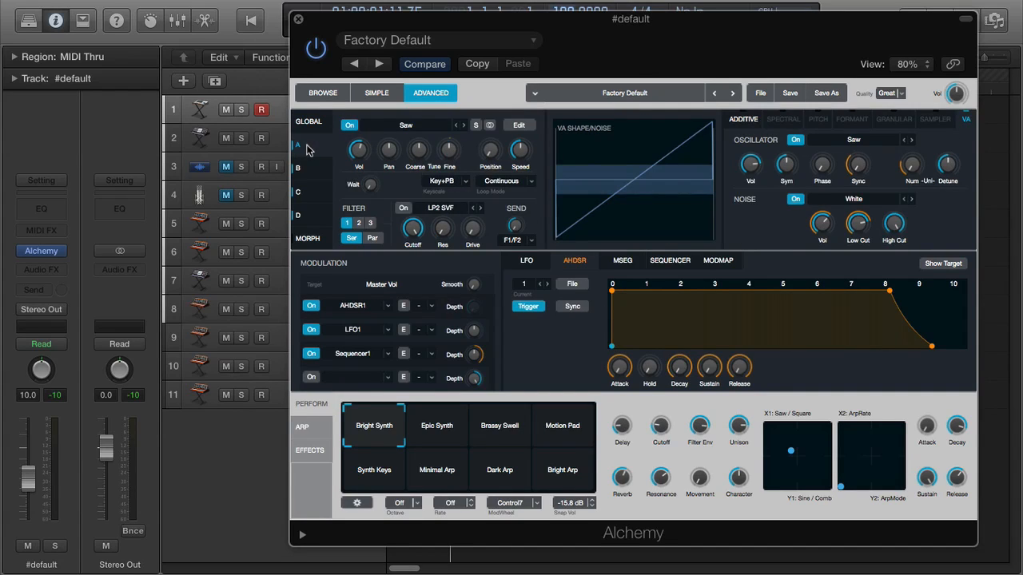
pyautogui.click(311, 124)
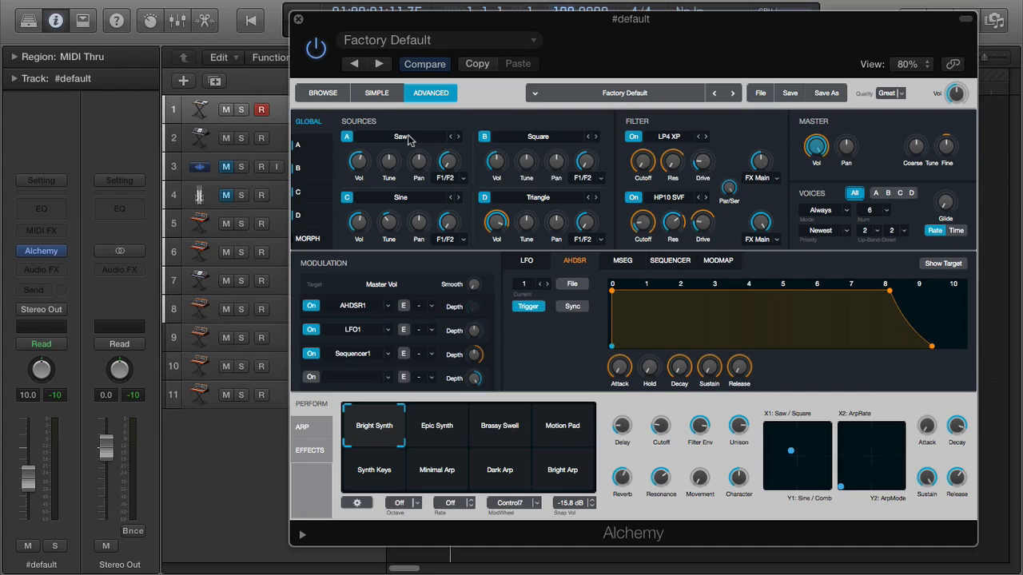
pyautogui.click(307, 147)
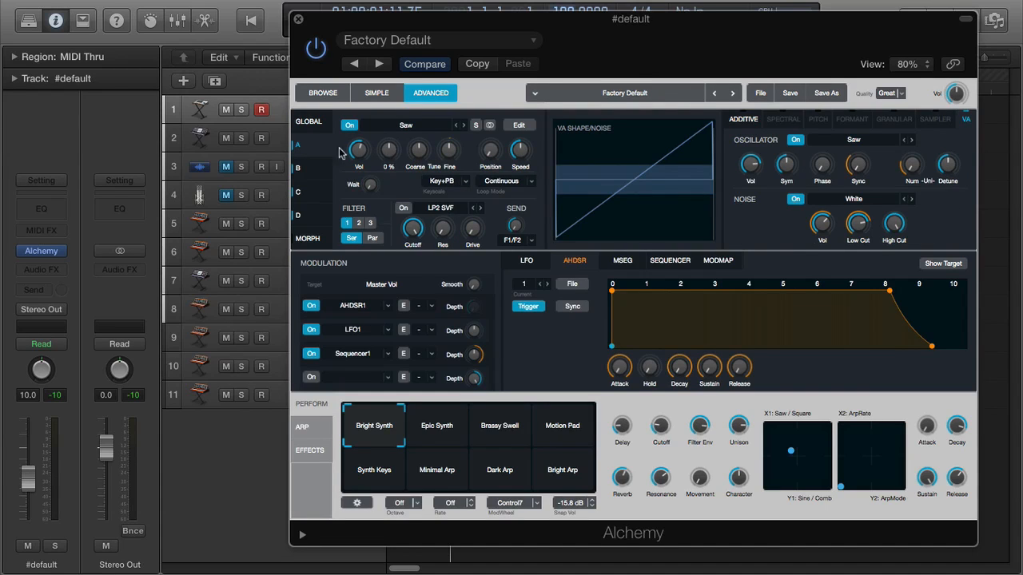
pyautogui.click(309, 123)
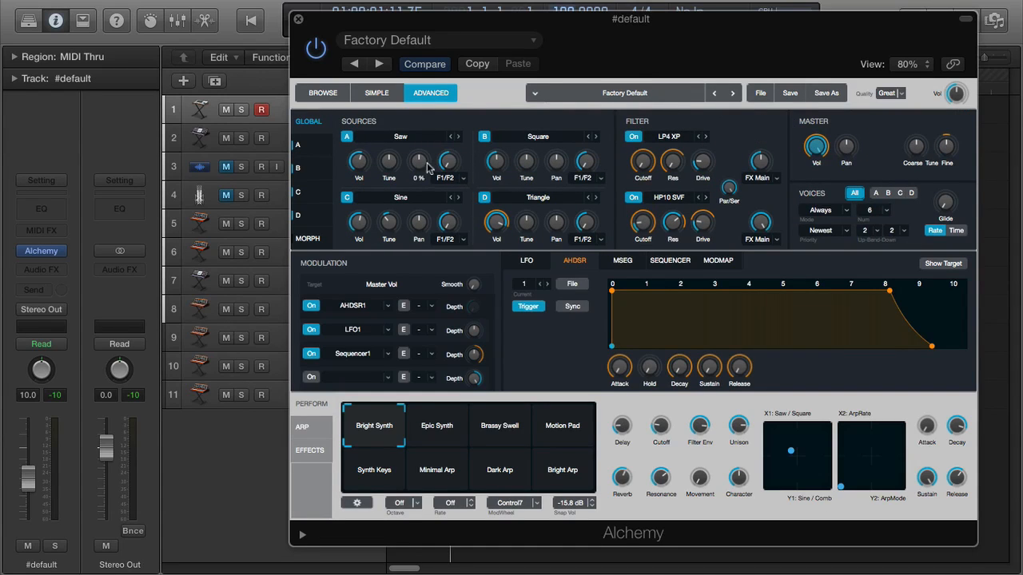
pyautogui.click(314, 154)
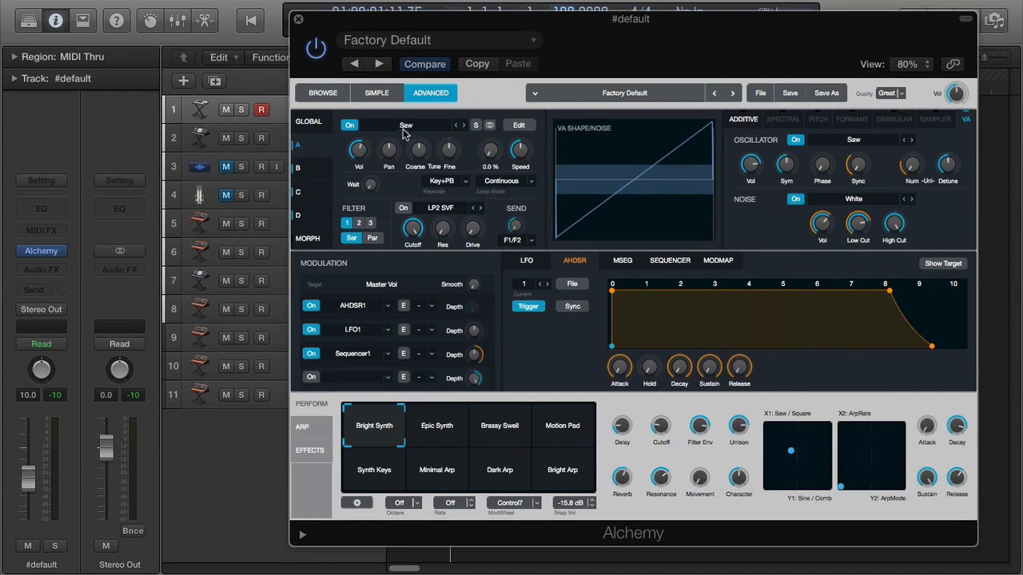
# Step source A's waveform through Sine and Square, and return it to Saw.
pyautogui.click(466, 126)
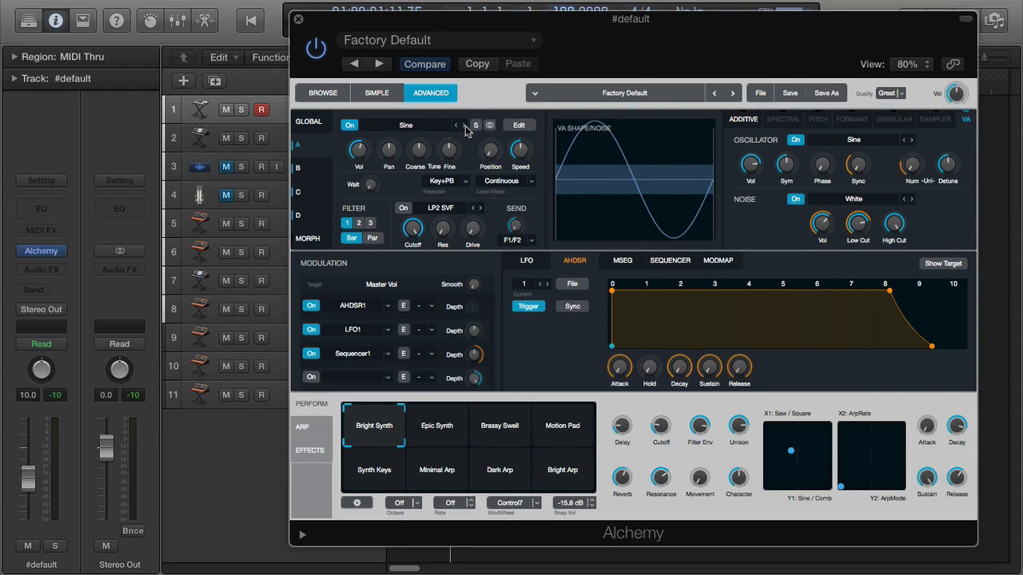
pyautogui.click(465, 125)
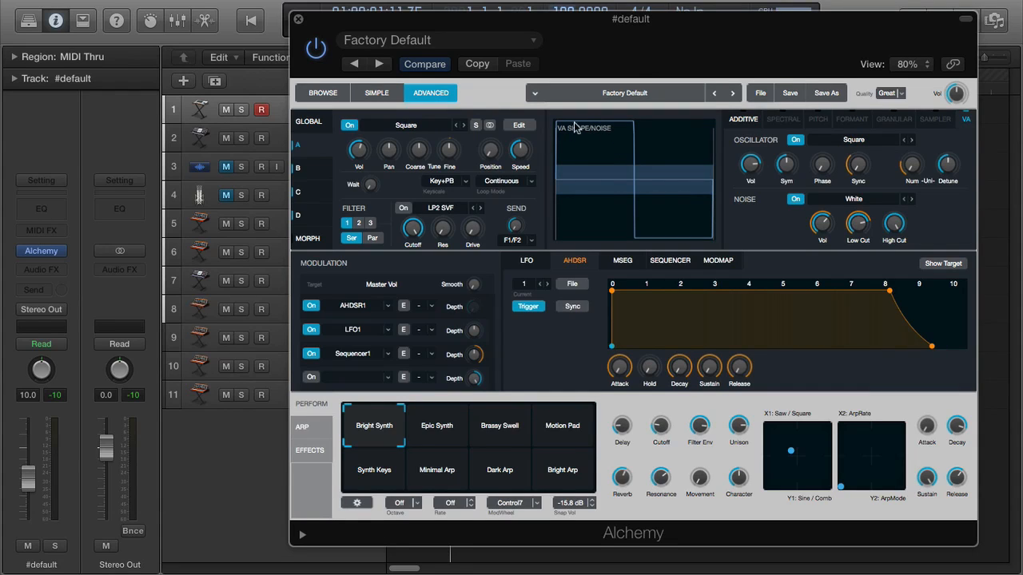
pyautogui.click(459, 126)
pyautogui.click(458, 127)
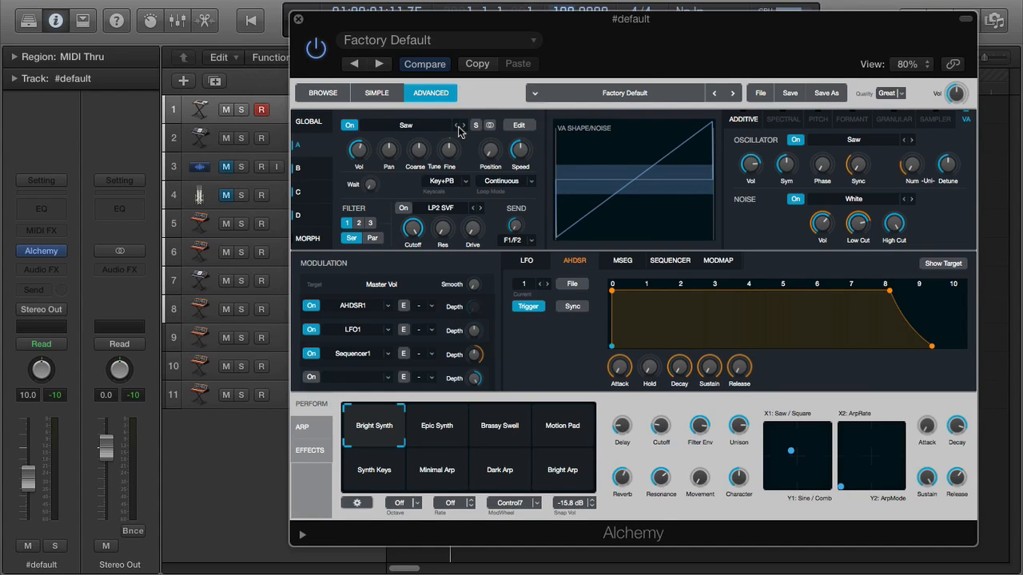
# Cycle the waveform in source A's VA oscillator section forward two shapes and back to Saw.
pyautogui.click(913, 142)
pyautogui.click(914, 141)
pyautogui.click(904, 141)
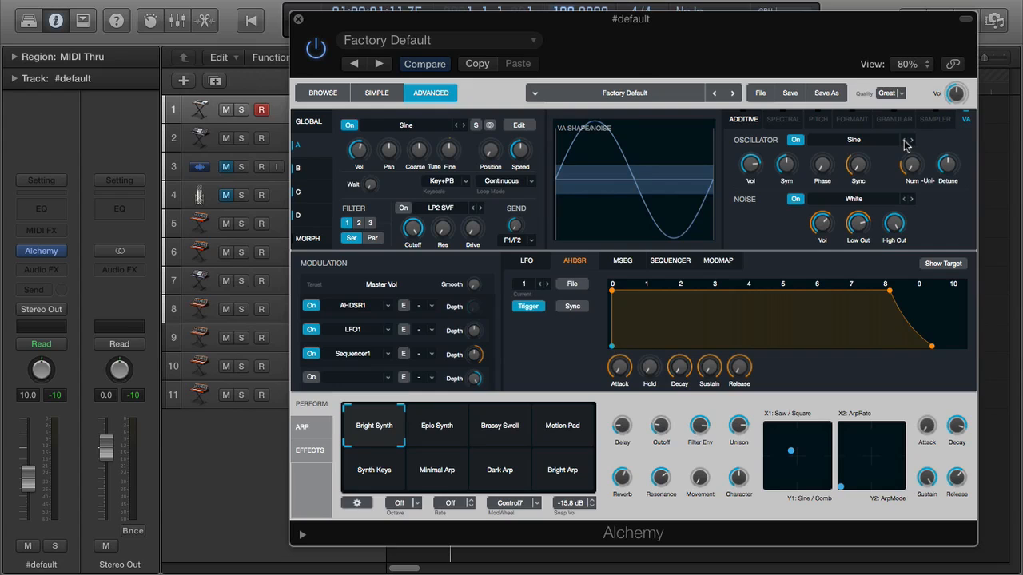
pyautogui.click(904, 142)
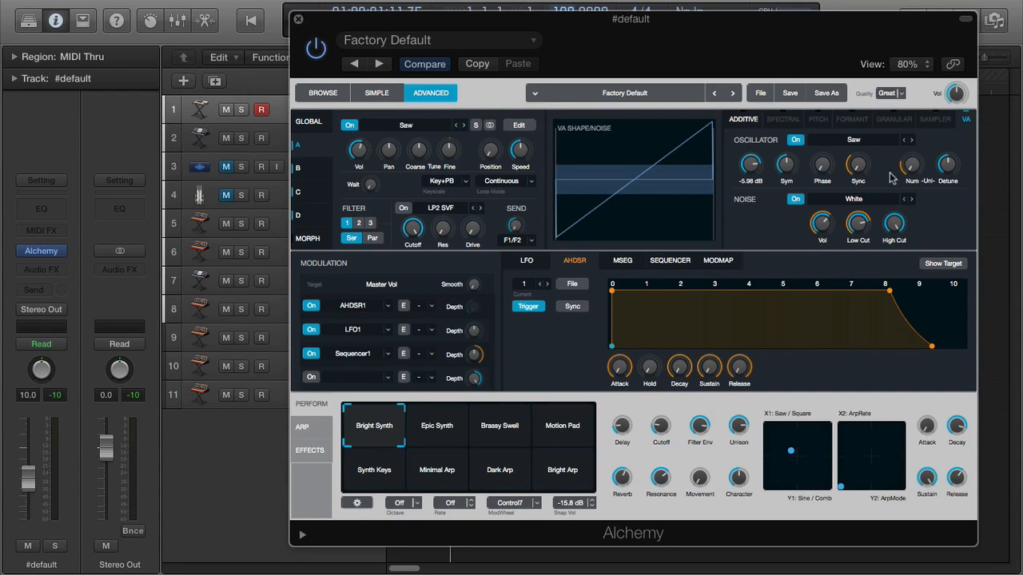
# Examine the source editor's Main, Additive and Spectral pages for source A, view sources B, C and D, and close the editor.
pyautogui.click(520, 126)
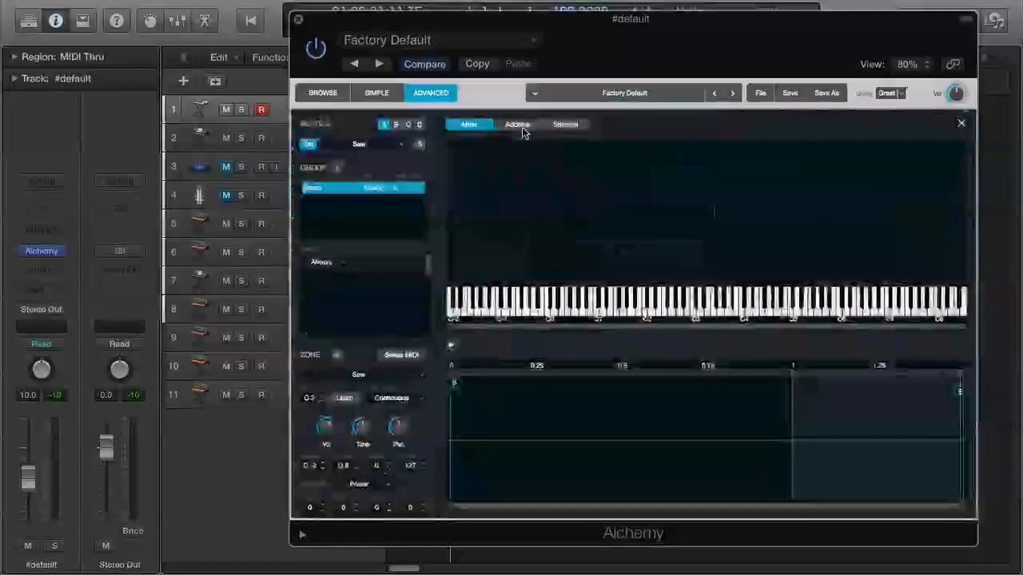
pyautogui.click(520, 126)
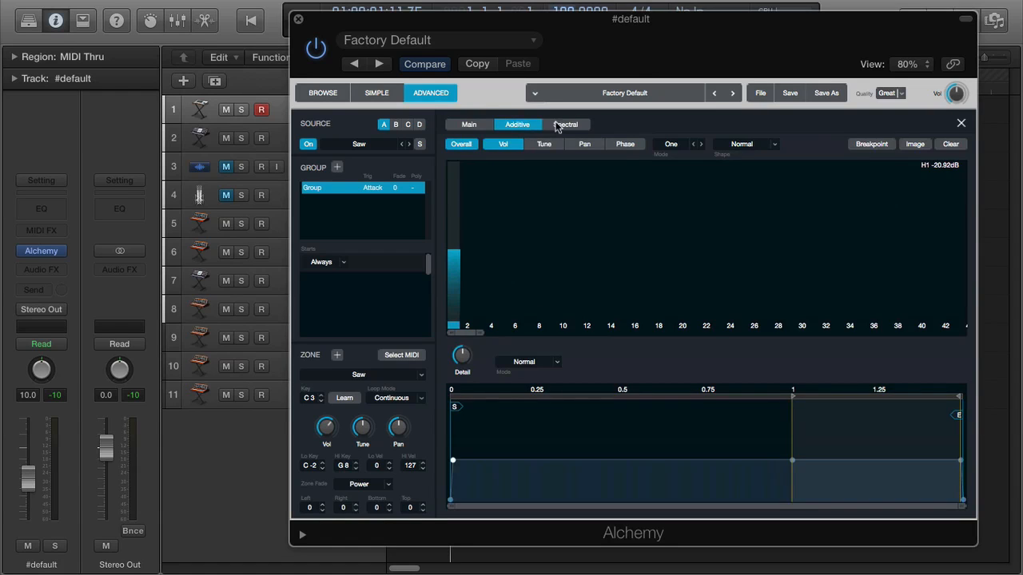
pyautogui.click(560, 126)
pyautogui.click(470, 128)
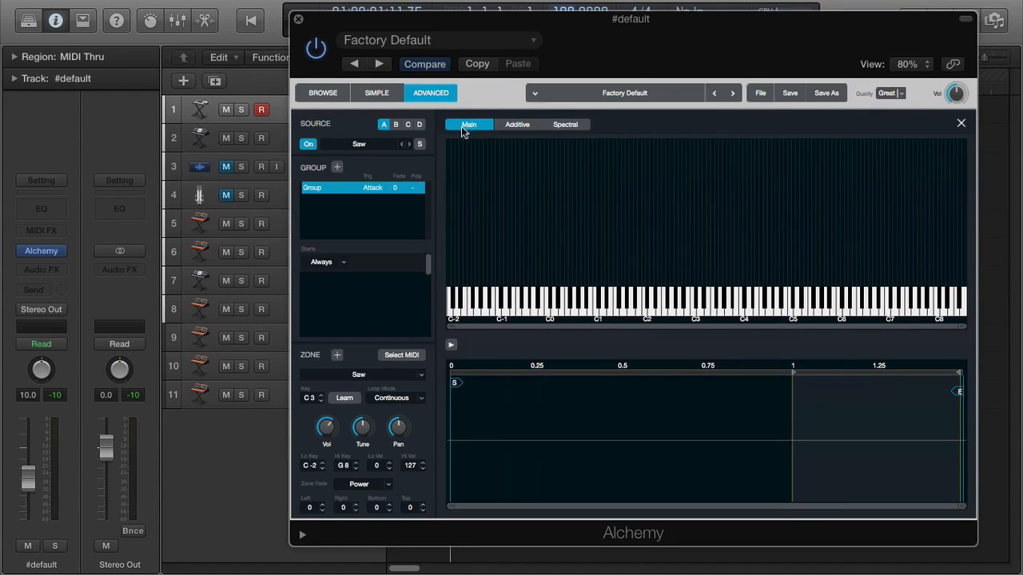
pyautogui.click(400, 126)
pyautogui.click(407, 125)
pyautogui.click(420, 125)
pyautogui.click(960, 126)
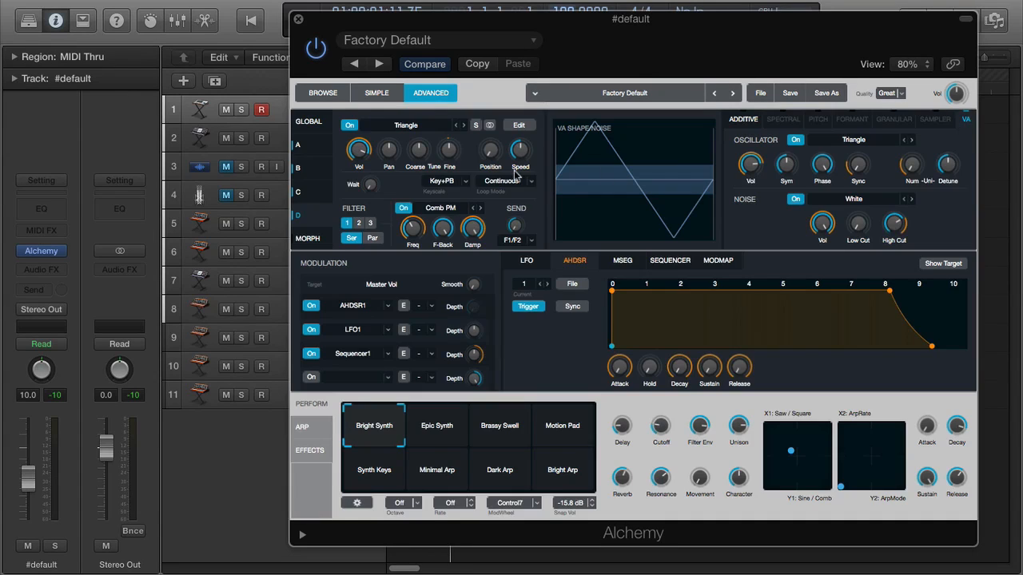
# View the pages of sources B and A, open source A's editor, and cycle through sources B, C and D back to A.
pyautogui.click(309, 169)
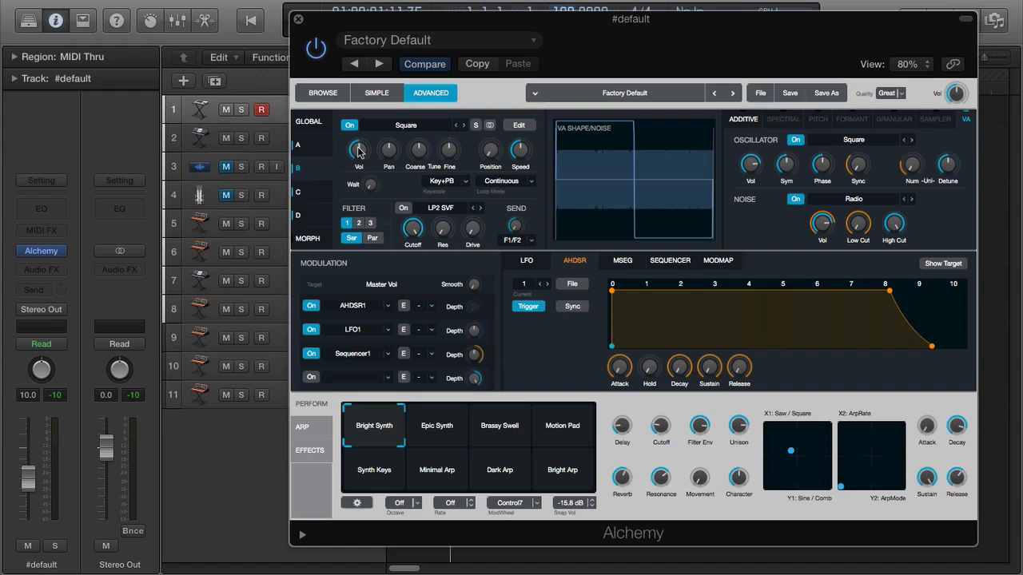
pyautogui.click(316, 146)
pyautogui.click(519, 125)
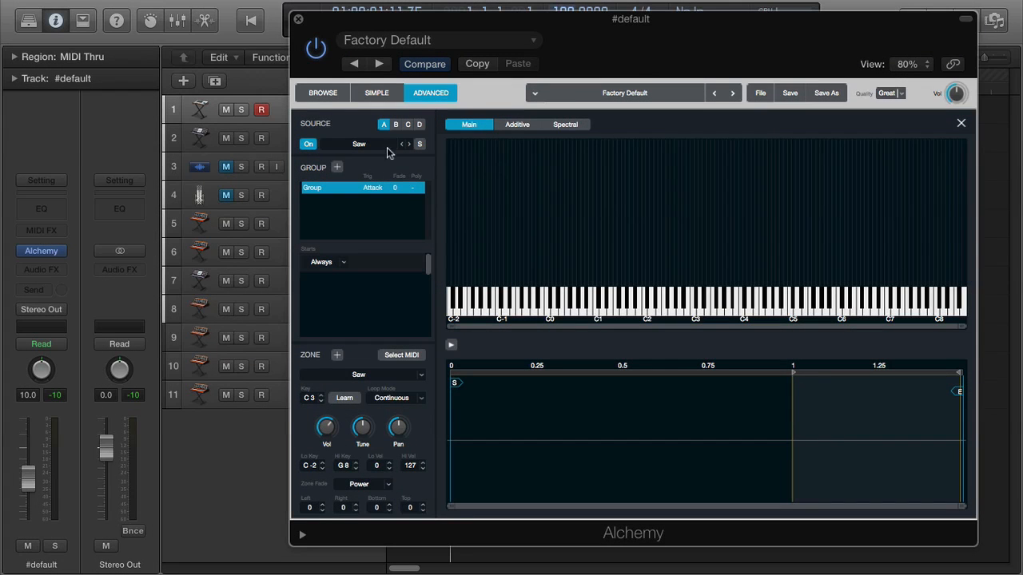
pyautogui.click(396, 126)
pyautogui.click(410, 125)
pyautogui.click(419, 125)
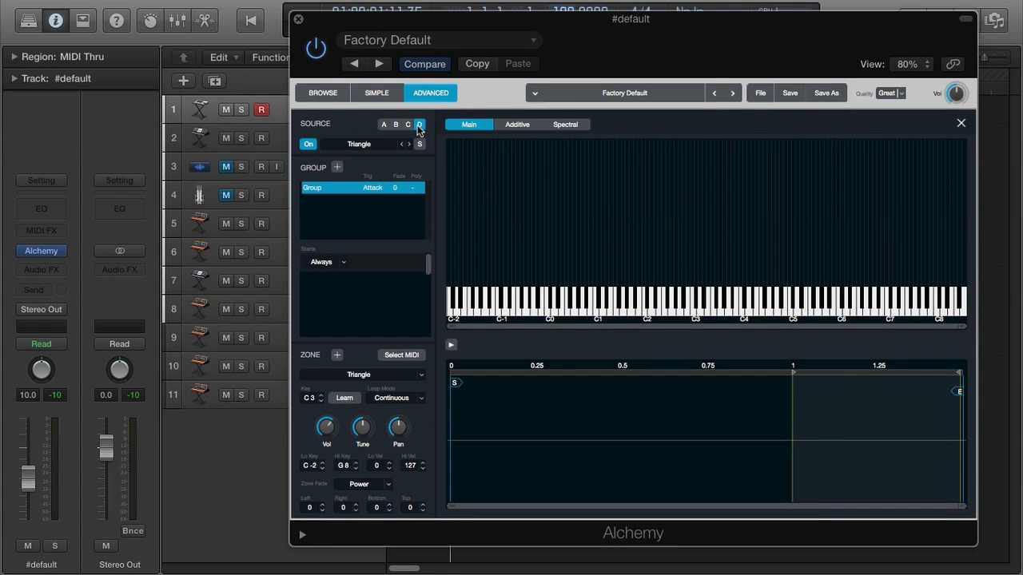
pyautogui.click(409, 125)
pyautogui.click(396, 125)
pyautogui.click(384, 125)
# Compare source A's Additive and Spectral editing pages, return to the Main page, and close the editor.
pyautogui.click(518, 125)
pyautogui.click(559, 128)
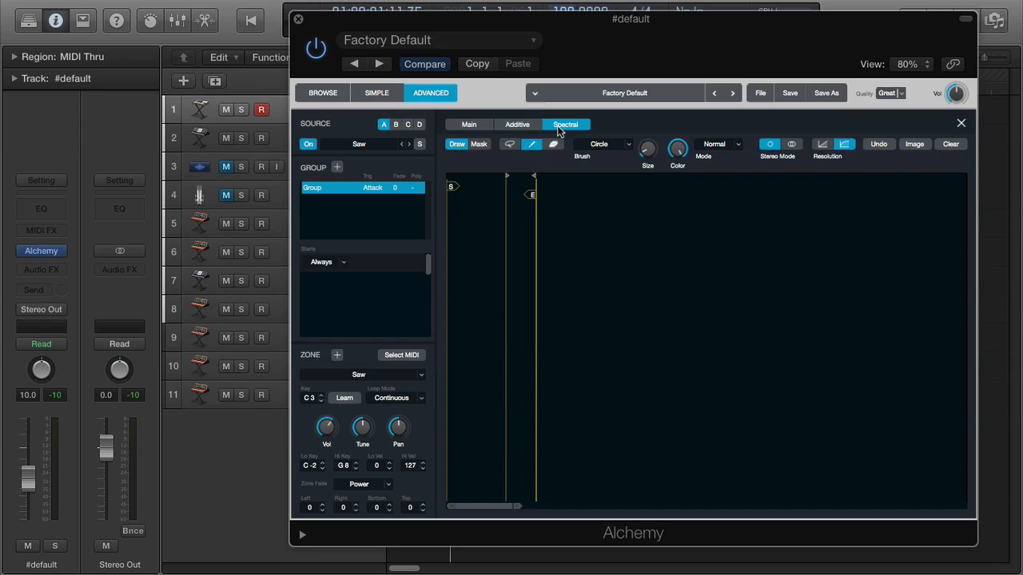
pyautogui.click(535, 127)
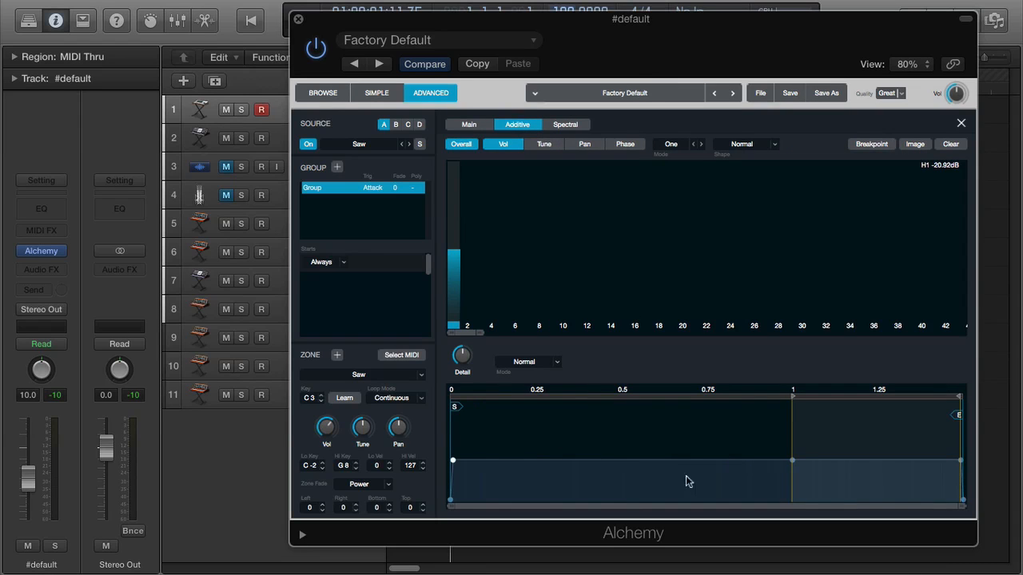
pyautogui.click(470, 126)
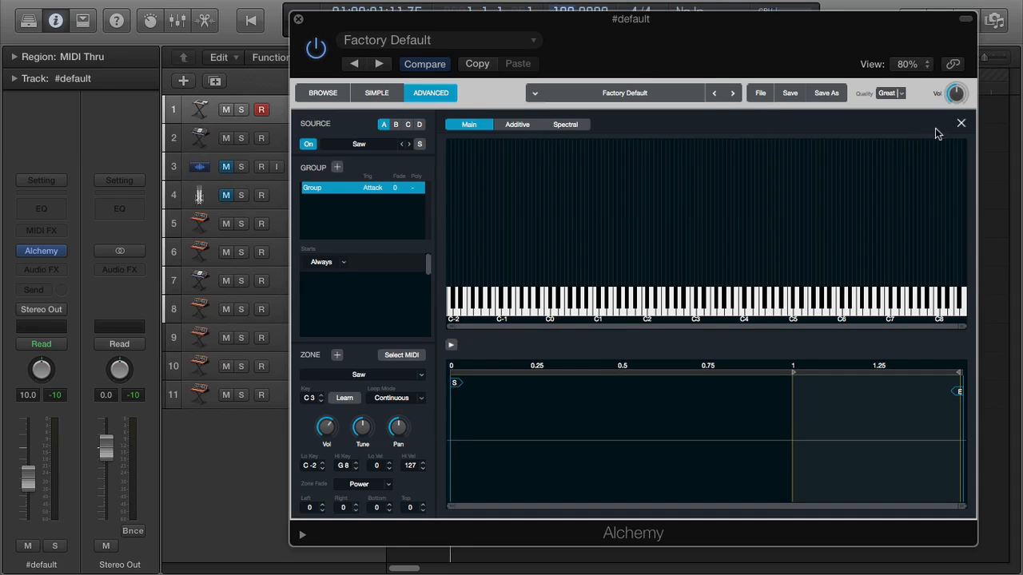
pyautogui.click(959, 124)
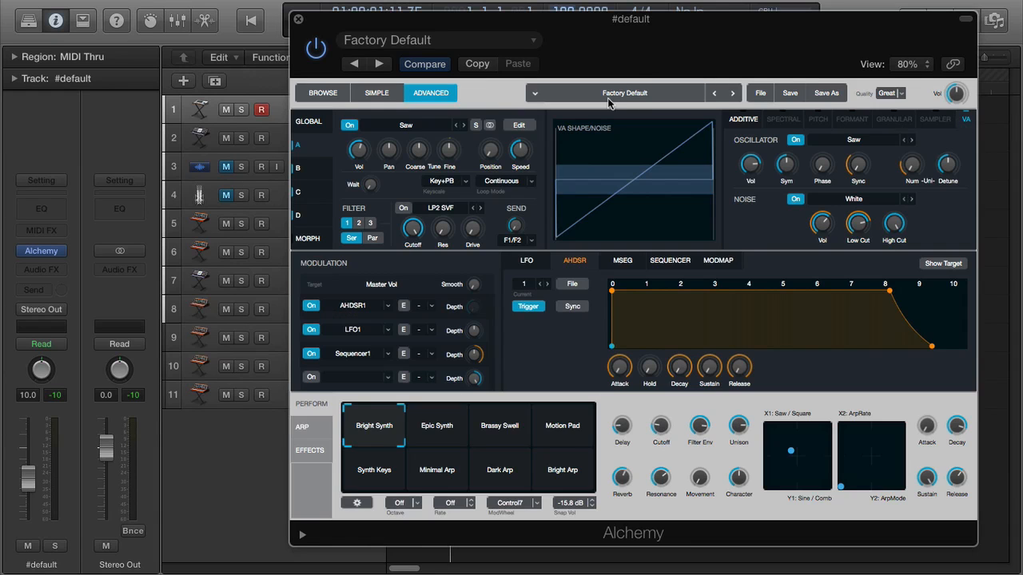
# Review source A's additive controls and its Additive, Spectral and Main editor pages, including the keyboard zone display, and close the editor.
pyautogui.click(749, 122)
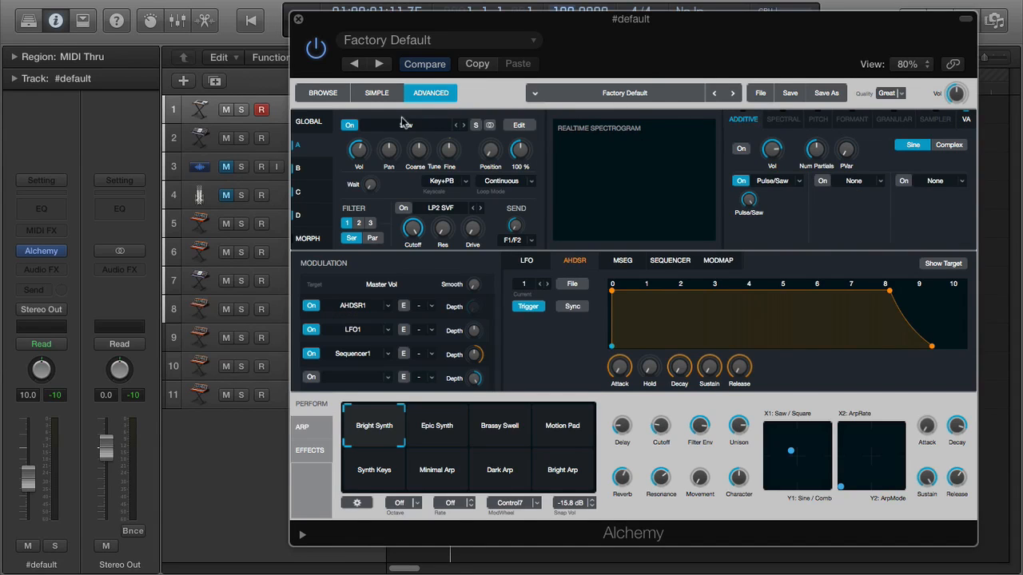
pyautogui.click(519, 126)
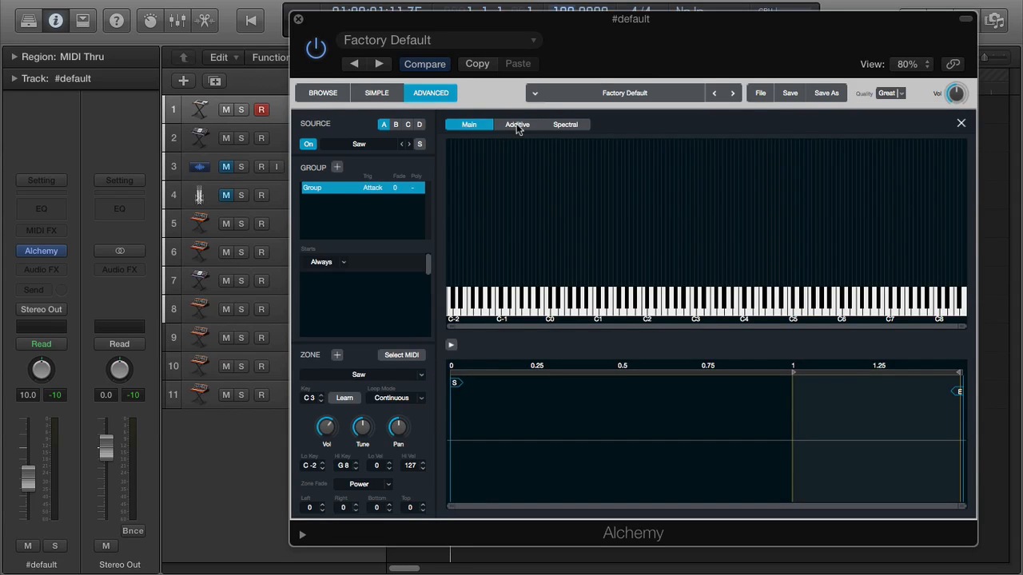
pyautogui.click(518, 126)
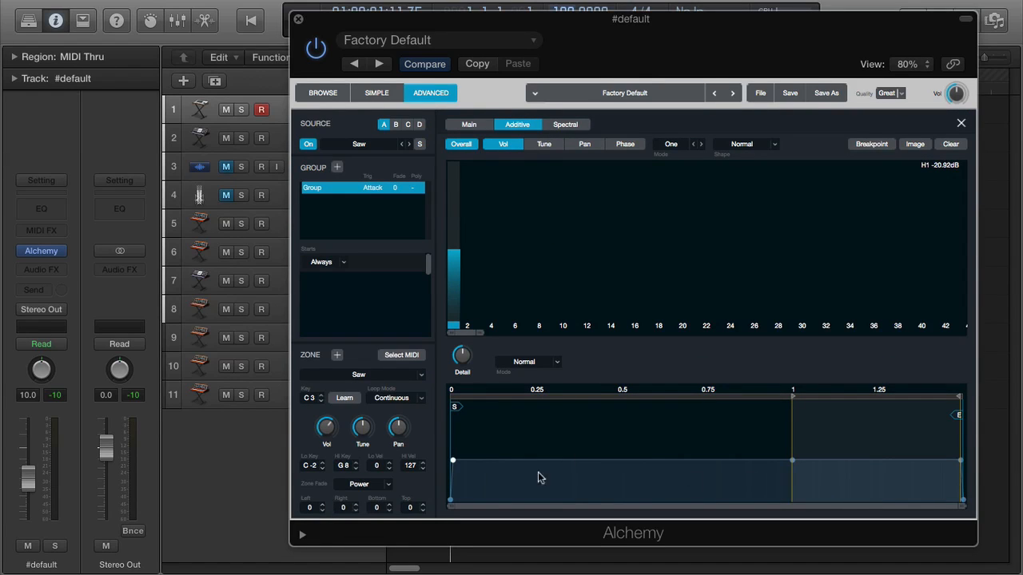
pyautogui.moveTo(480, 462)
pyautogui.moveTo(480, 461); pyautogui.dragTo(476, 461)
pyautogui.click(566, 125)
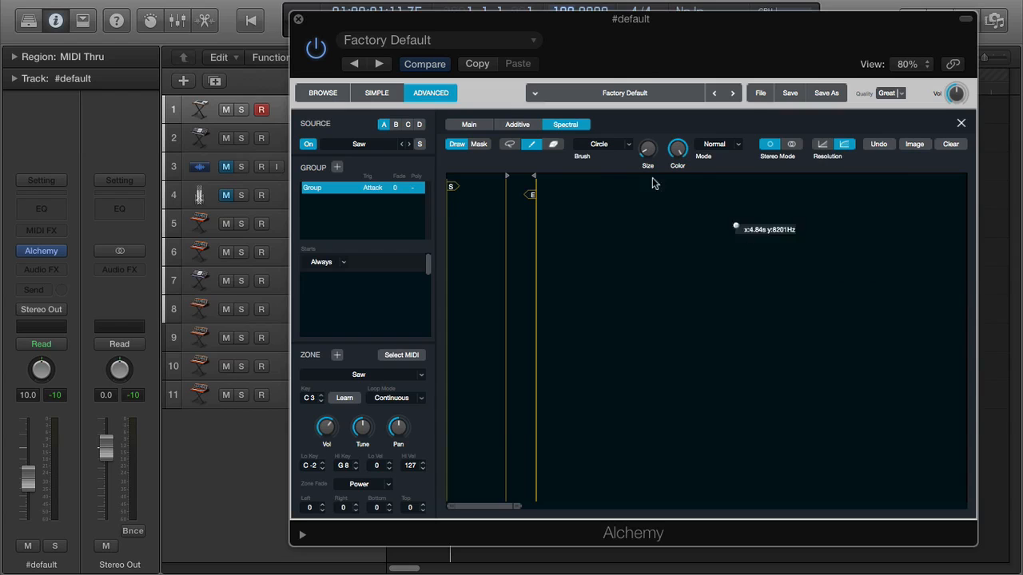
pyautogui.click(484, 127)
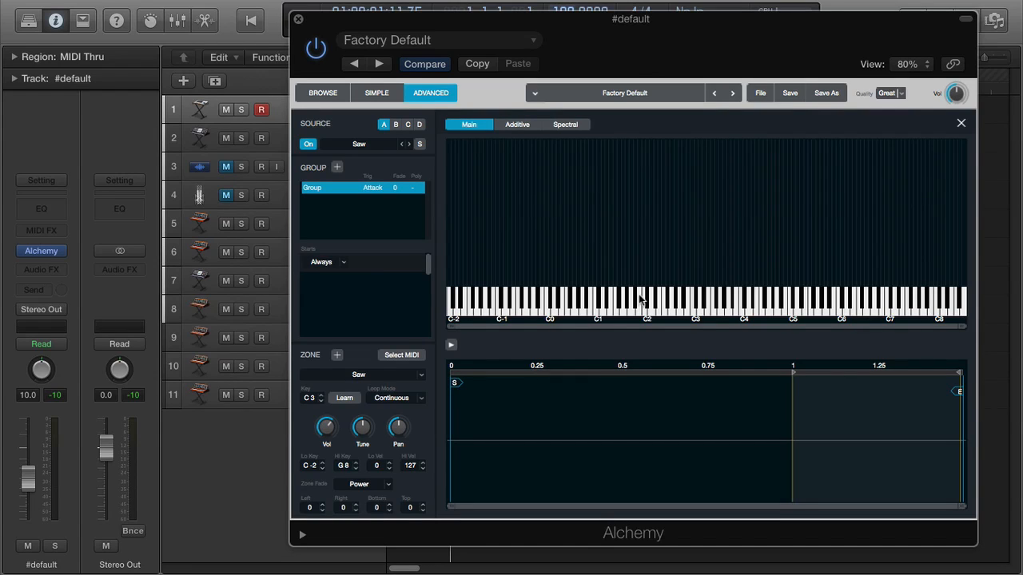
pyautogui.click(612, 306)
pyautogui.click(961, 123)
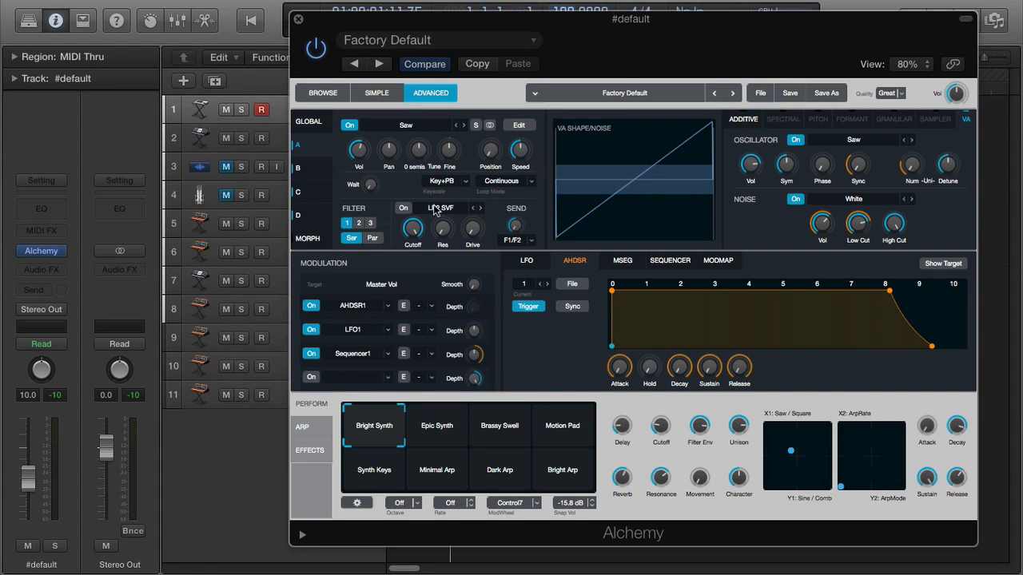
# Adjust the Par/Ser filter mix on the Global page and check the first filter's effects routing options, keeping FX Main.
pyautogui.click(309, 122)
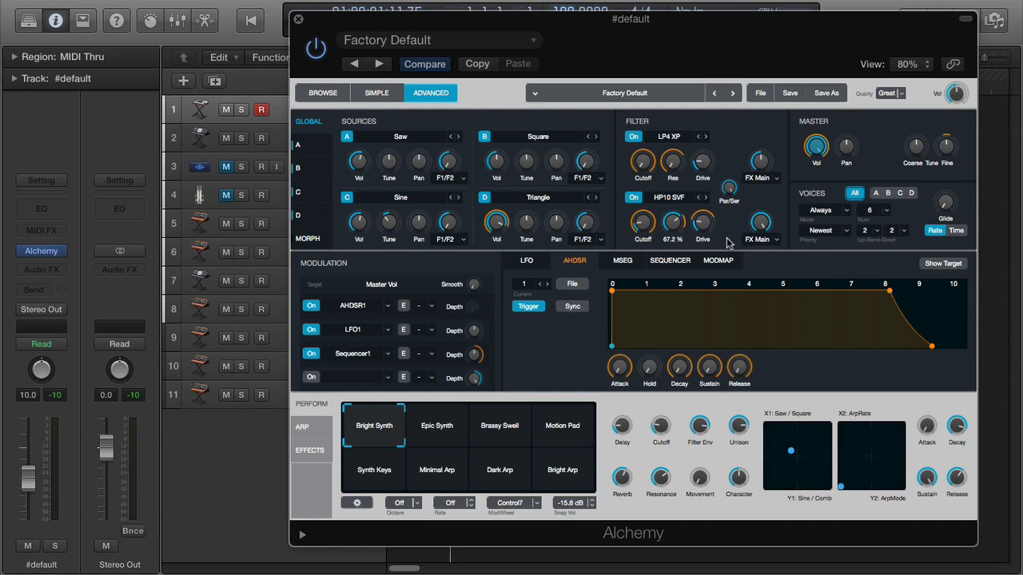
pyautogui.moveTo(731, 200); pyautogui.dragTo(736, 122)
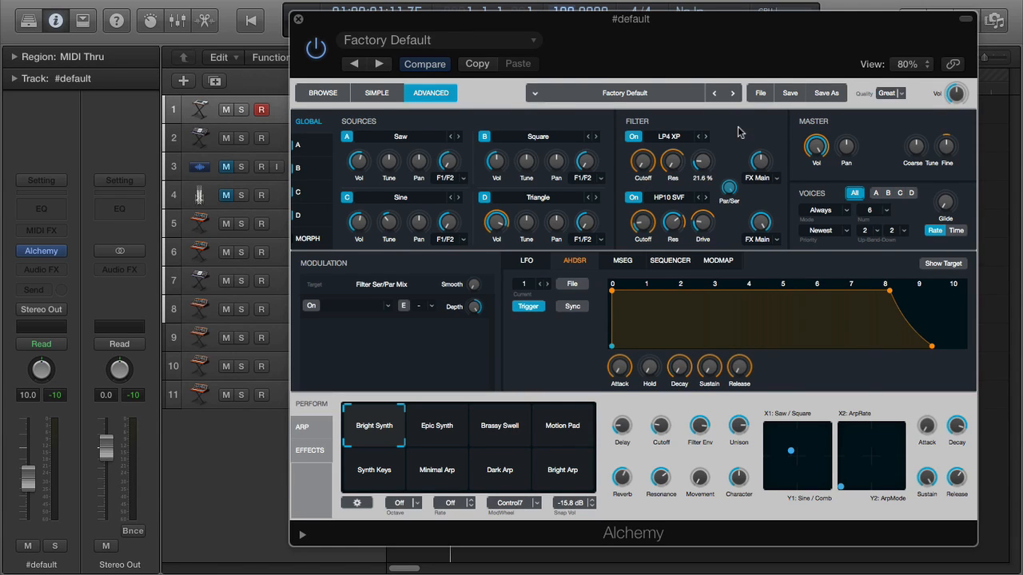
pyautogui.click(776, 177)
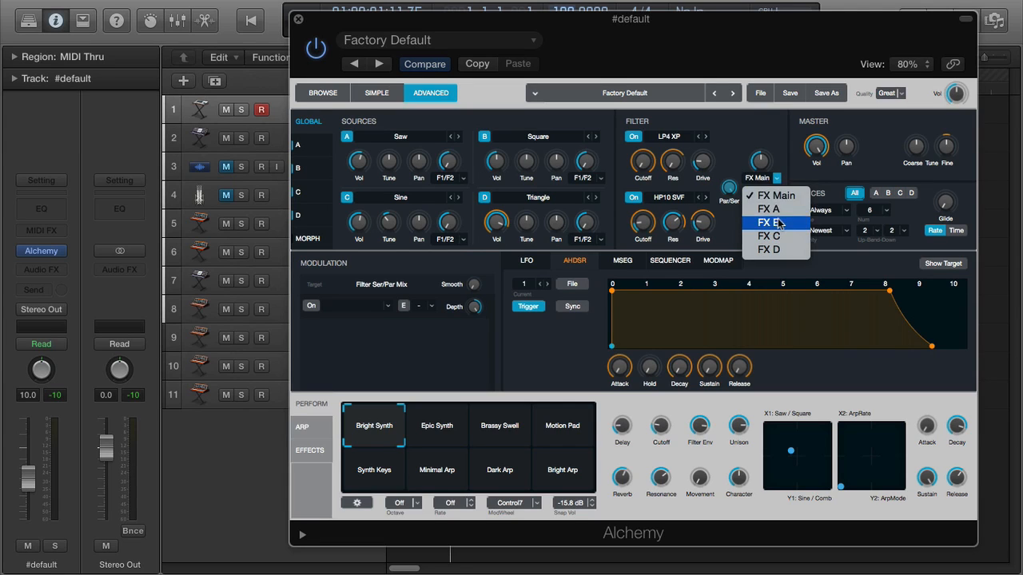
pyautogui.click(755, 129)
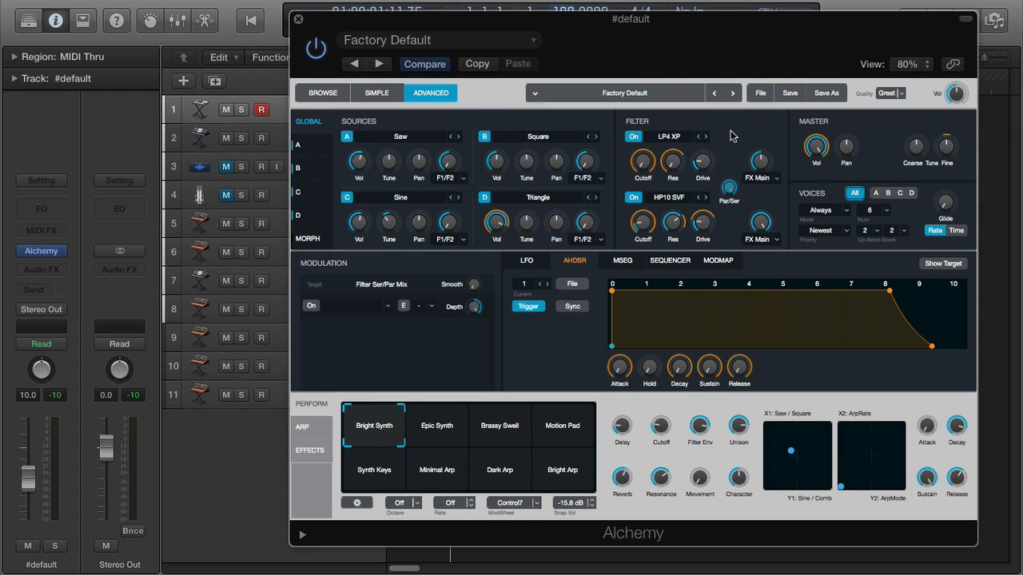
# Look through the first filter's types, keep LP4 XP, and make that filter's FX mix the modulation target.
pyautogui.click(676, 138)
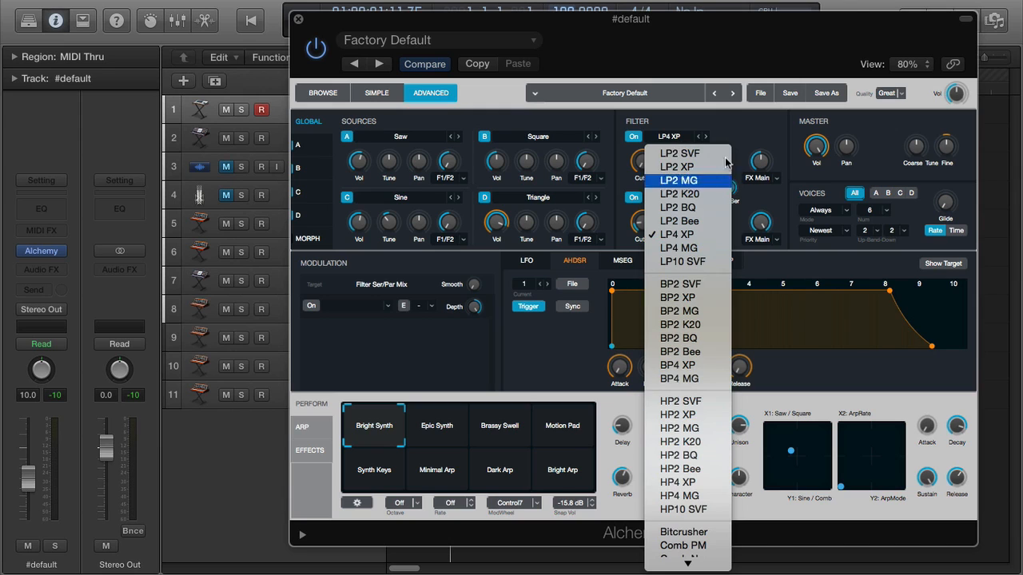
pyautogui.click(737, 125)
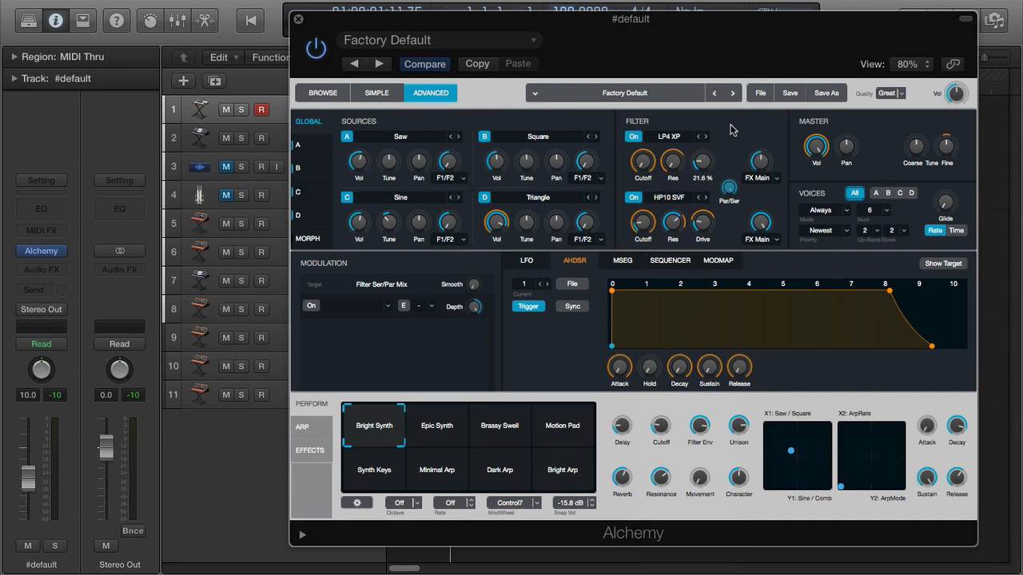
pyautogui.click(760, 160)
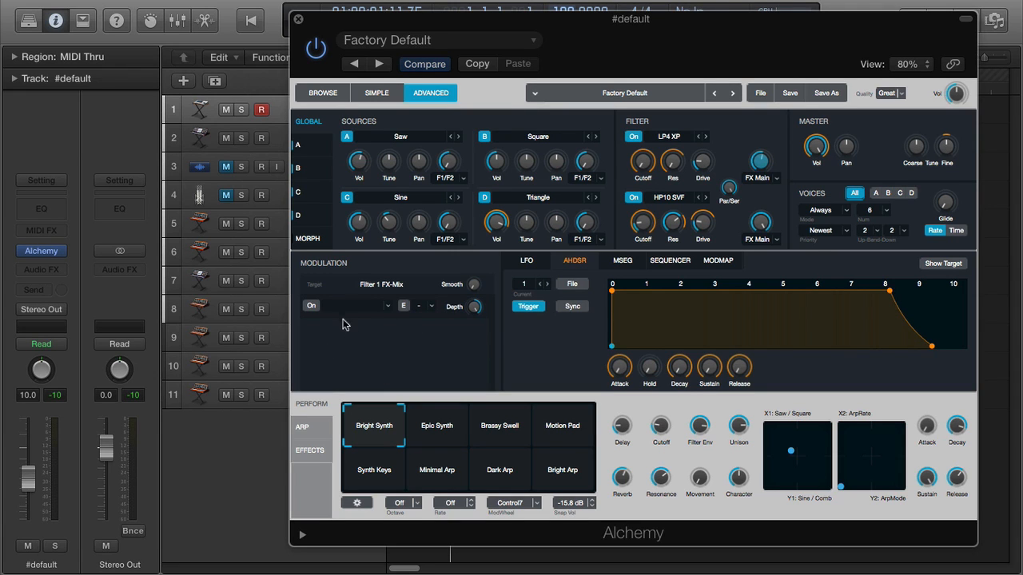
# View the individual pages of sources A and B and return to the Global page.
pyautogui.click(301, 151)
pyautogui.click(309, 166)
pyautogui.click(313, 128)
# Examine the LFO controls and the AHDSR envelope with its Attack and Hold settings.
pyautogui.click(528, 262)
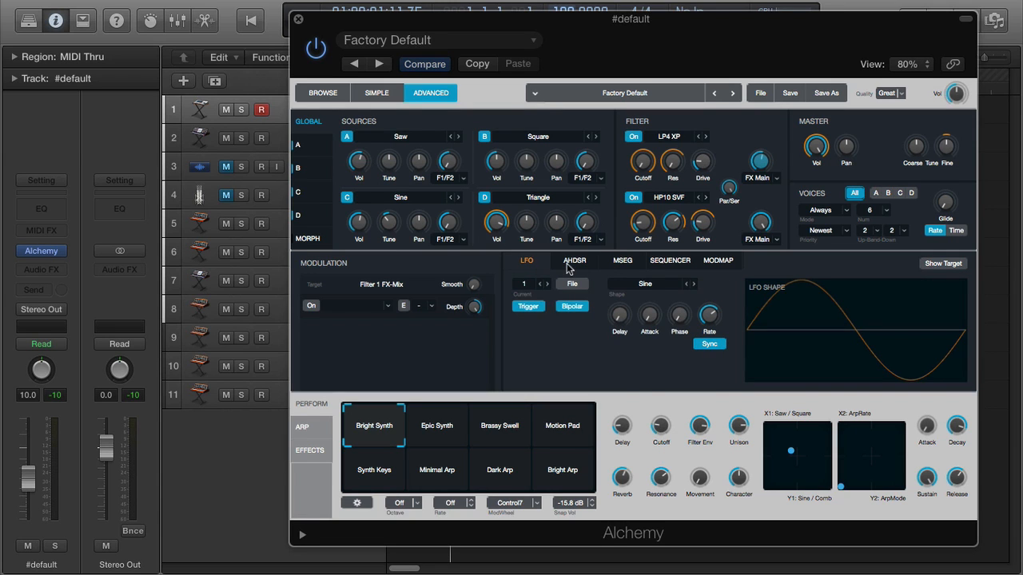
pyautogui.click(570, 267)
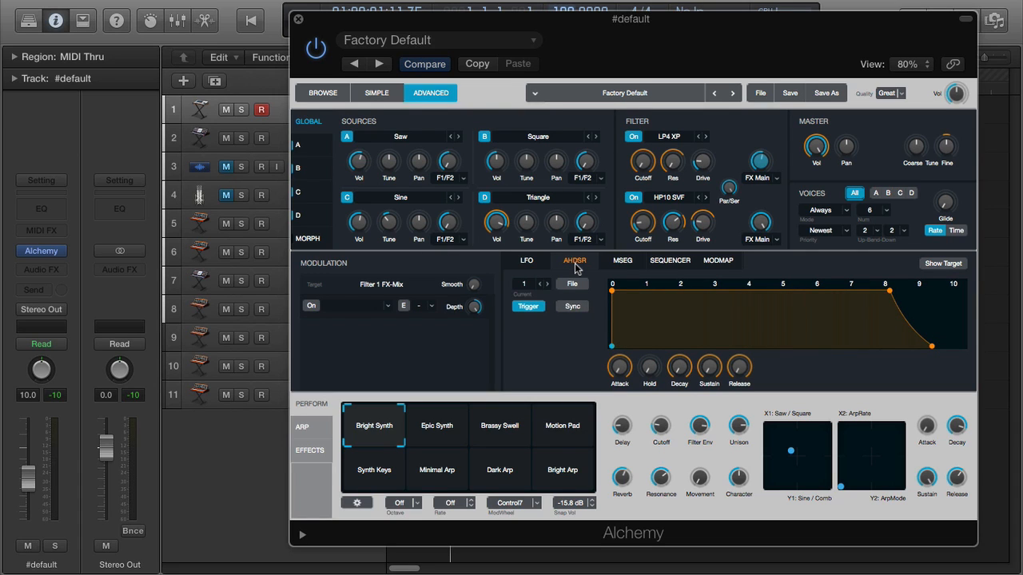
pyautogui.moveTo(621, 379)
pyautogui.moveTo(656, 374)
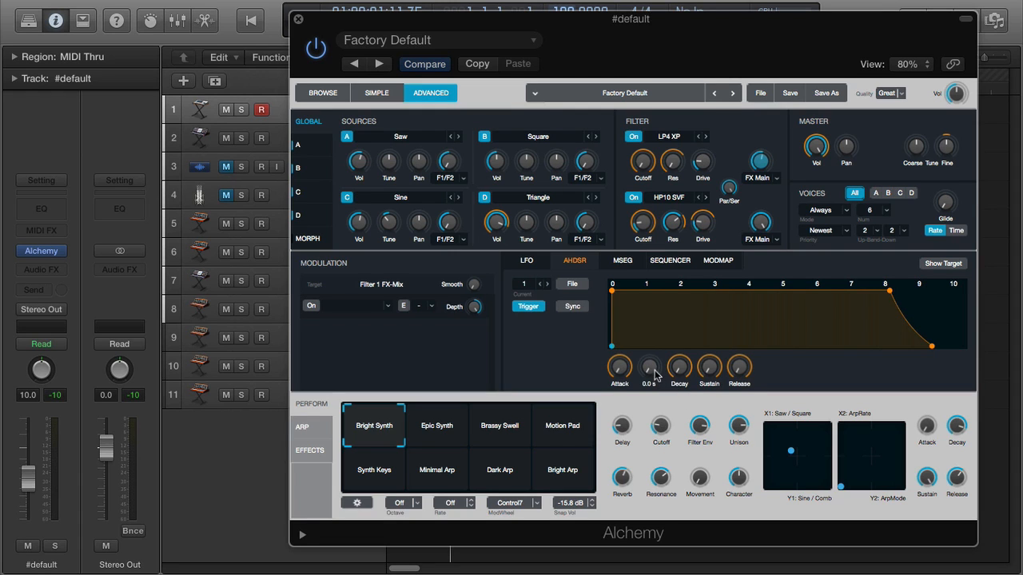
# Examine the MSEG, Sequencer and ModMap modulators, and return to the AHDSR envelope.
pyautogui.click(616, 262)
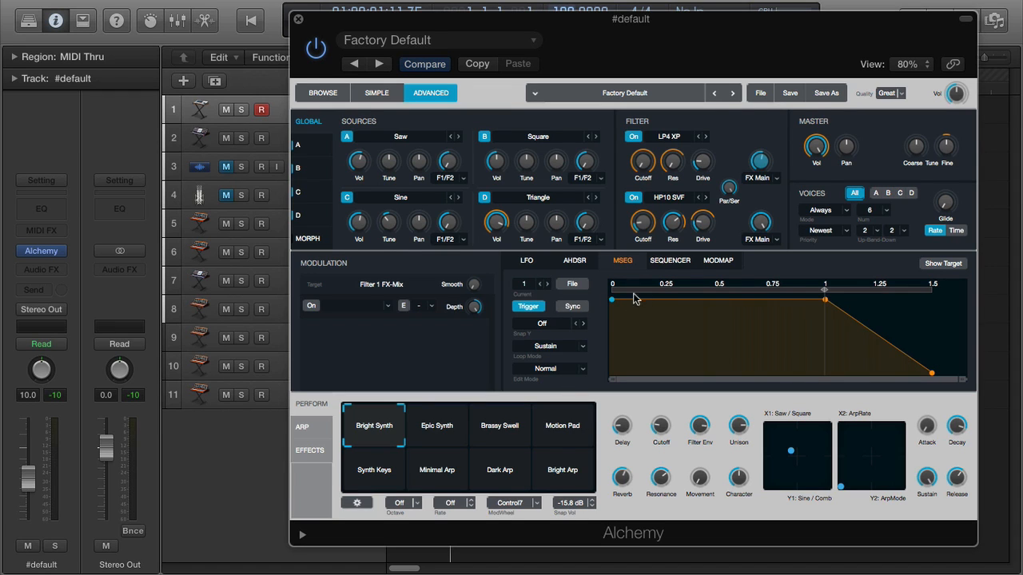
pyautogui.click(670, 262)
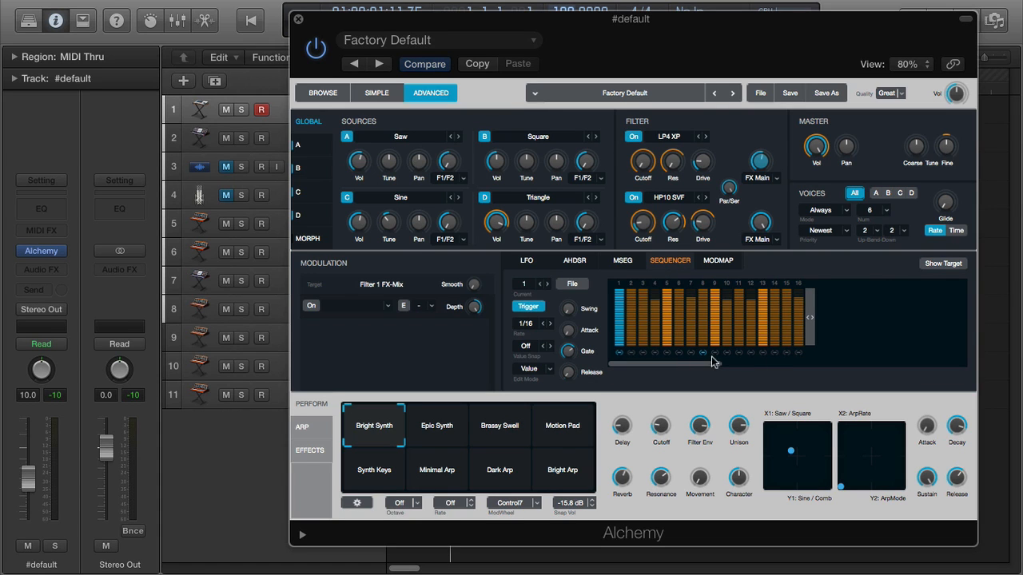
pyautogui.click(316, 433)
pyautogui.click(316, 404)
pyautogui.click(718, 261)
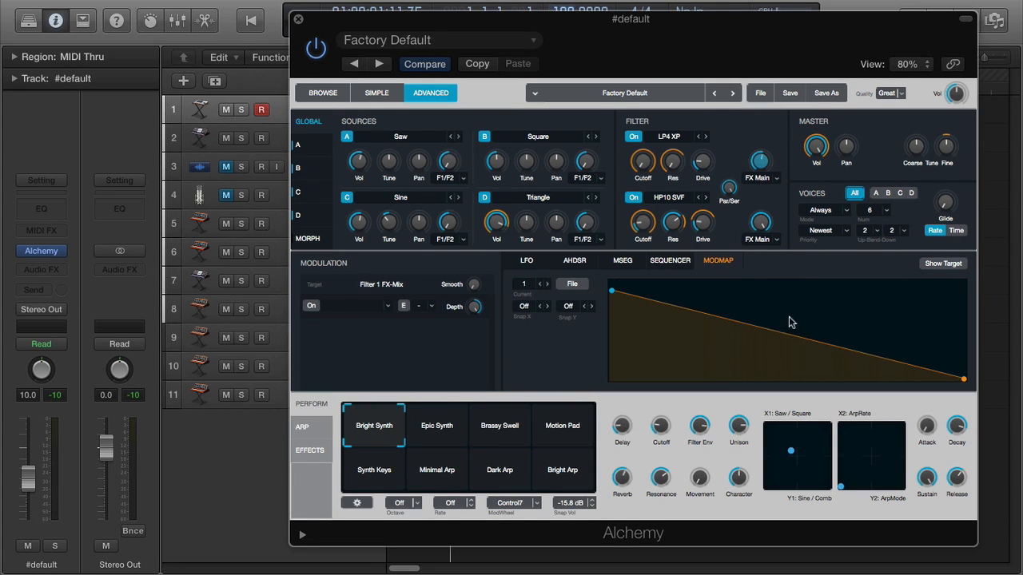
pyautogui.click(540, 263)
pyautogui.click(573, 262)
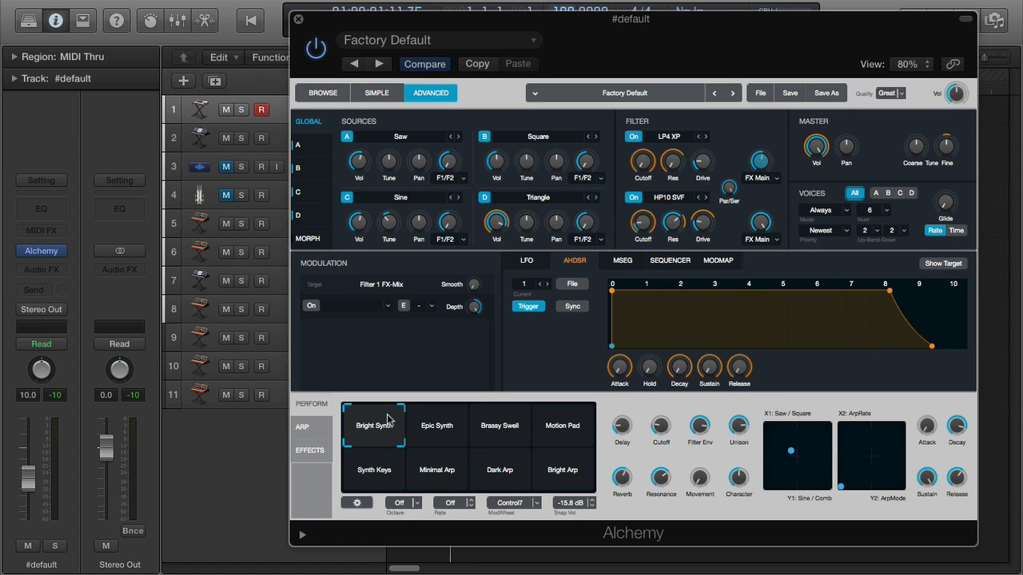
# Tour all eight transform pad snapshots, from Bright Synth across both rows, and return to Bright Synth.
pyautogui.moveTo(388, 419)
pyautogui.mouseDown()
pyautogui.moveTo(552, 460)
pyautogui.moveTo(563, 423)
pyautogui.moveTo(448, 424)
pyautogui.moveTo(409, 463)
pyautogui.moveTo(375, 428)
pyautogui.moveTo(495, 427)
pyautogui.moveTo(499, 452)
pyautogui.moveTo(376, 425)
pyautogui.mouseUp()
pyautogui.click(430, 434)
pyautogui.click(497, 427)
pyautogui.click(560, 428)
pyautogui.click(555, 469)
pyautogui.click(497, 478)
pyautogui.click(433, 482)
pyautogui.click(370, 484)
pyautogui.click(363, 440)
pyautogui.click(429, 440)
pyautogui.click(393, 436)
# Review the Bright Synth snapshot's rename, store and swap options without choosing one.
pyautogui.rightClick(380, 422)
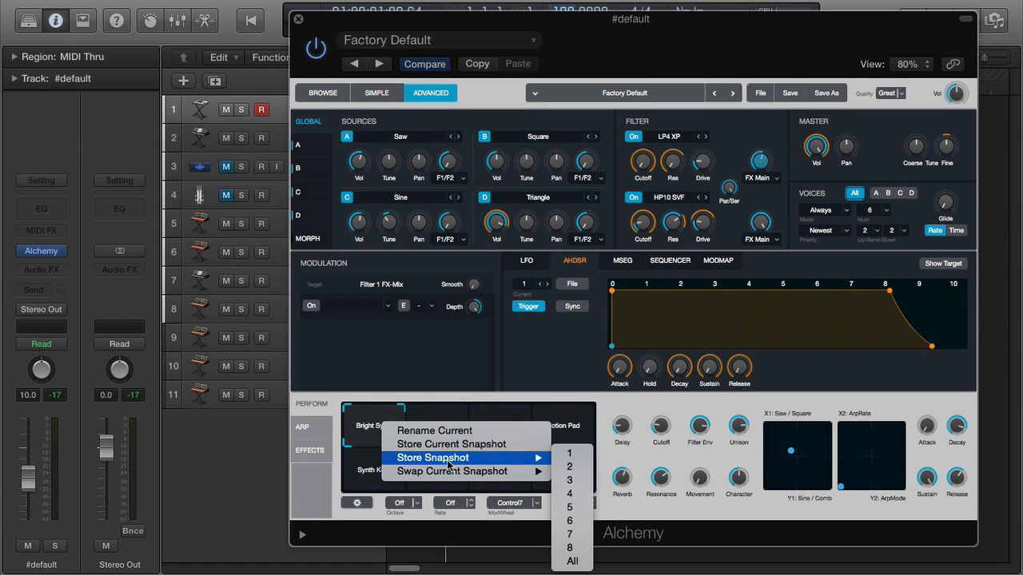
pyautogui.moveTo(501, 476)
pyautogui.click(608, 412)
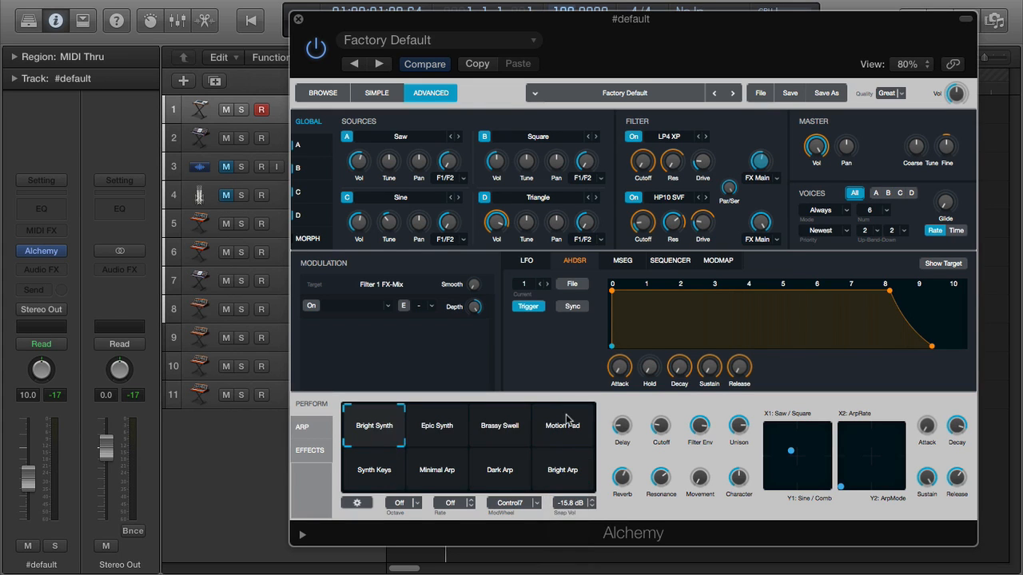
# Morph the transform pad from Bright Synth toward Epic Synth and Minimal Arp and back to Bright Synth.
pyautogui.moveTo(380, 434); pyautogui.dragTo(426, 442)
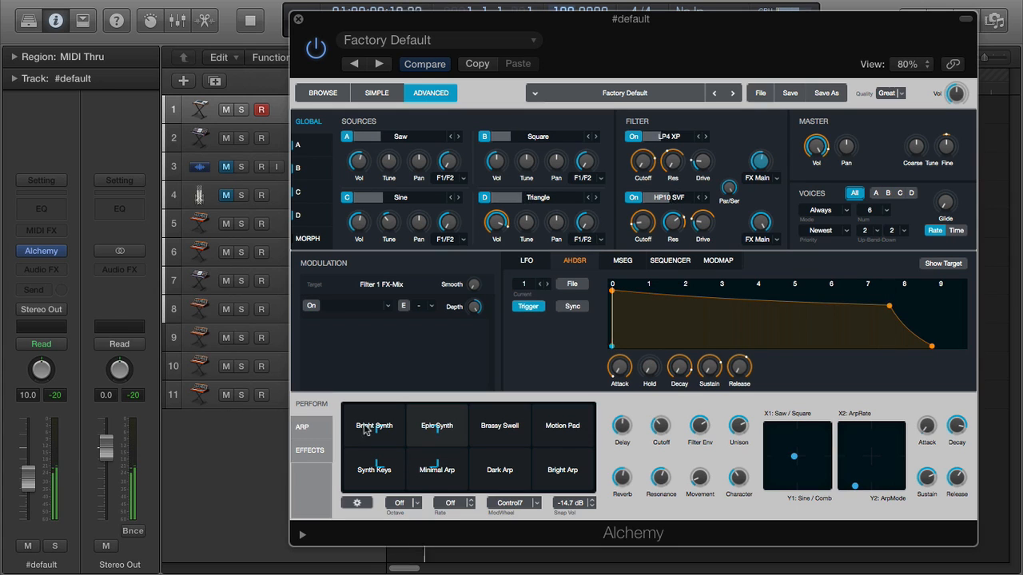
pyautogui.click(454, 468)
pyautogui.moveTo(454, 463); pyautogui.dragTo(374, 426)
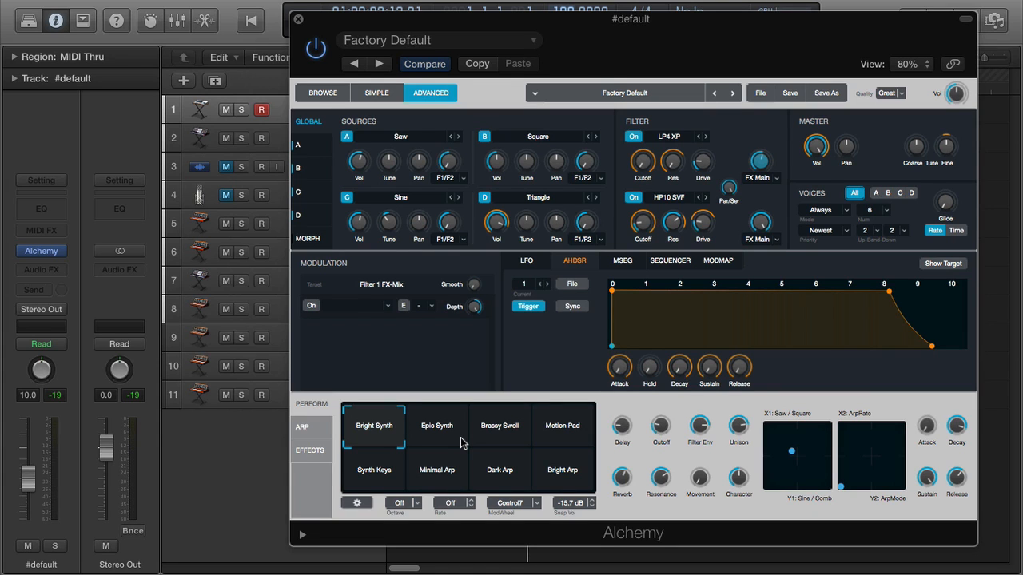
# Open Alchemy's arpeggiator settings and examine its mode, rate, length and latch controls.
pyautogui.click(308, 428)
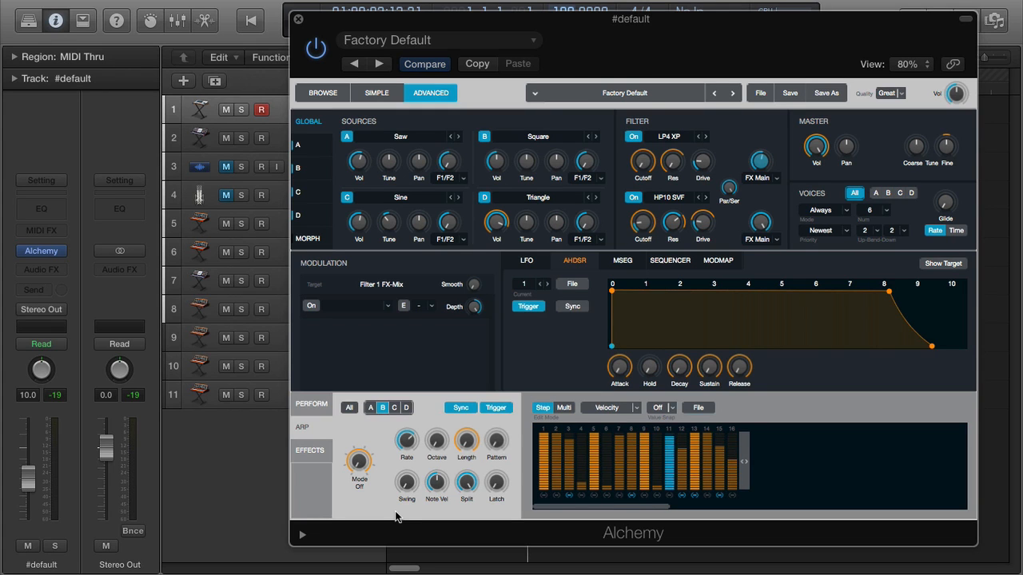
pyautogui.moveTo(414, 474)
pyautogui.moveTo(505, 452)
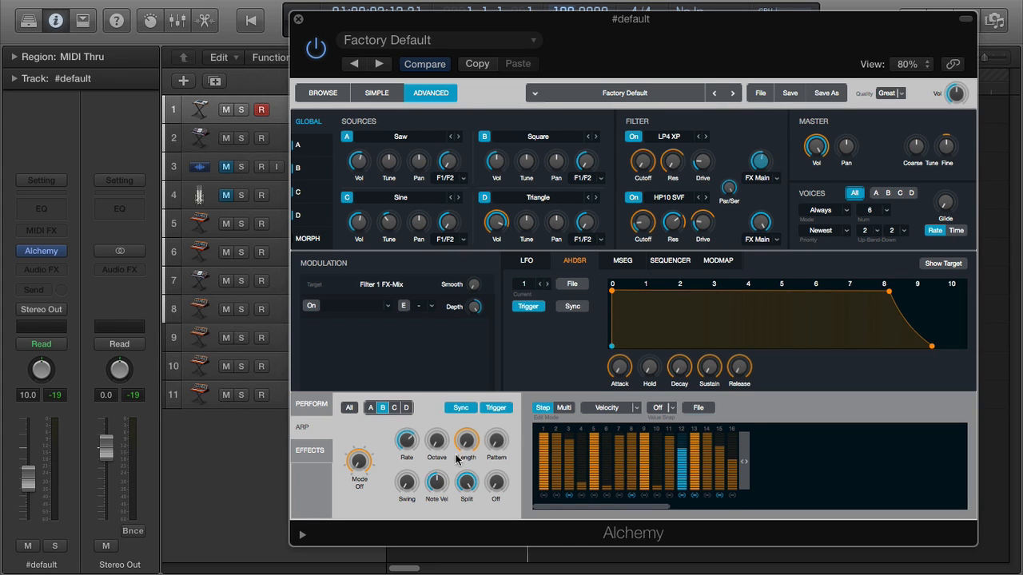
# Insert the Arpeggiator MIDI effect on the #default channel with a downward note order and a 1/4 triplet rate.
pyautogui.click(44, 270)
pyautogui.click(41, 230)
pyautogui.click(42, 231)
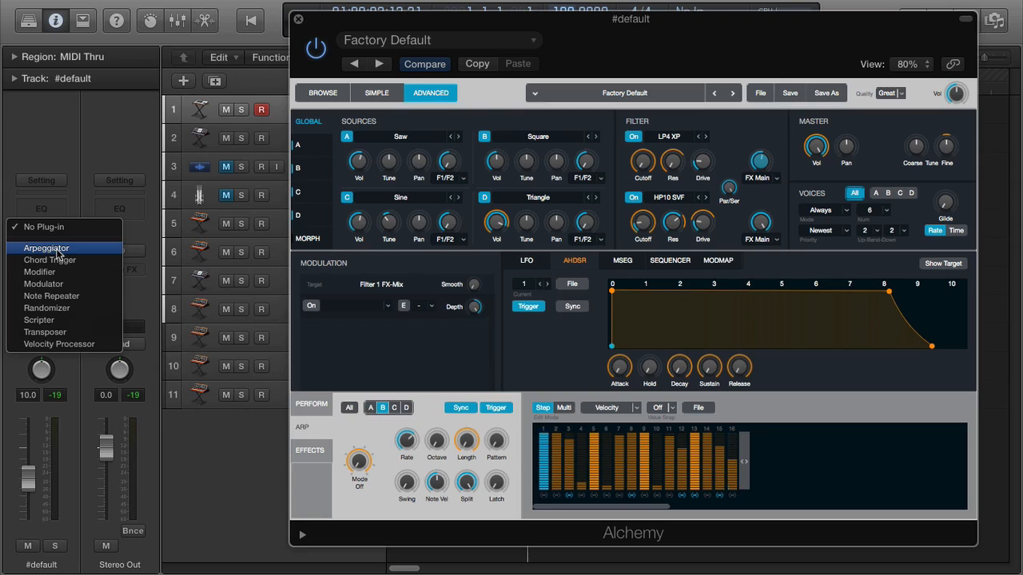
pyautogui.click(57, 252)
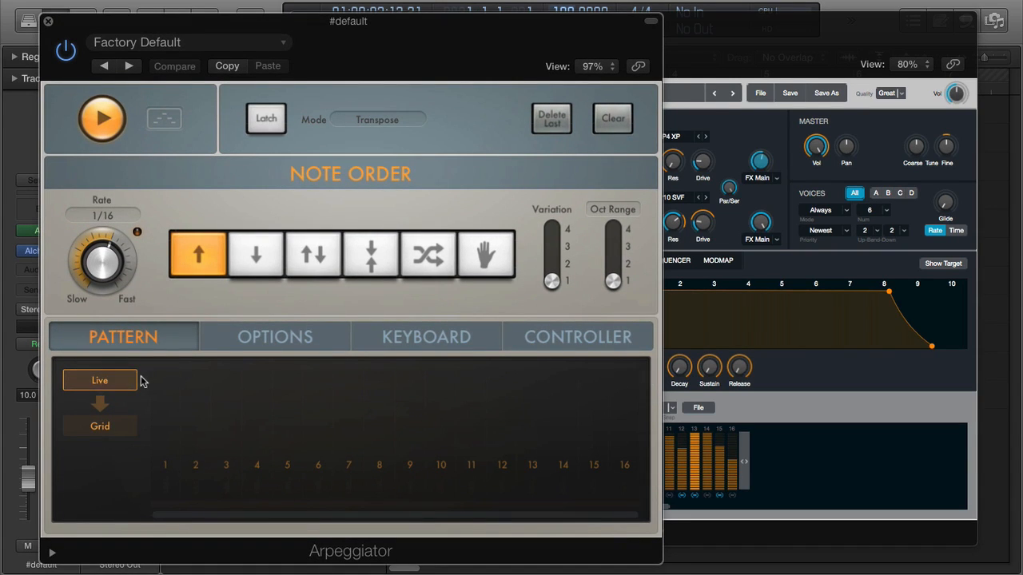
pyautogui.click(281, 253)
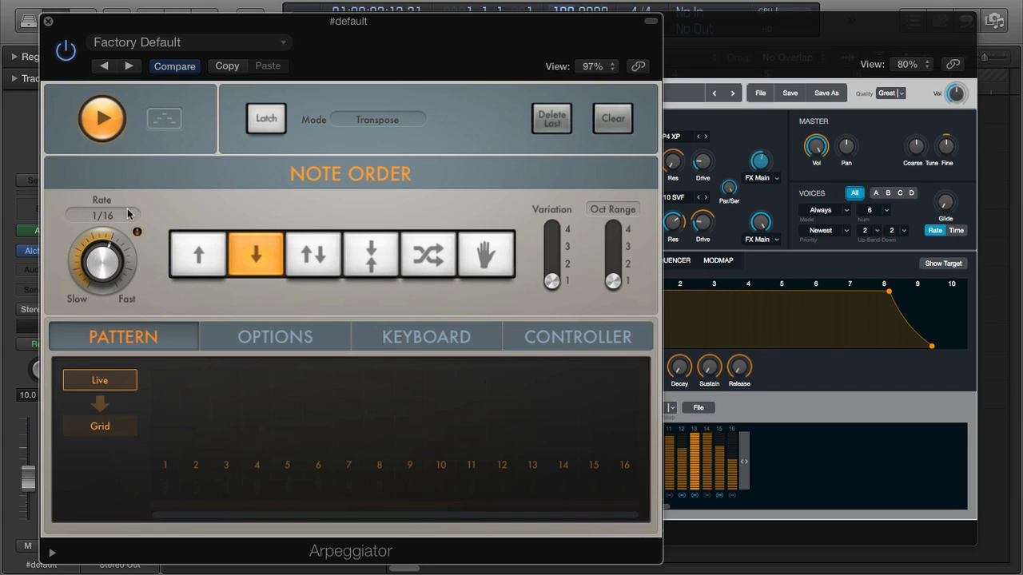
pyautogui.moveTo(102, 283); pyautogui.dragTo(106, 302)
# Build an Arpeggiator grid pattern using steps 1 to 4, 11, 13, 14 and 16, with varied velocities and chords on some steps.
pyautogui.click(100, 426)
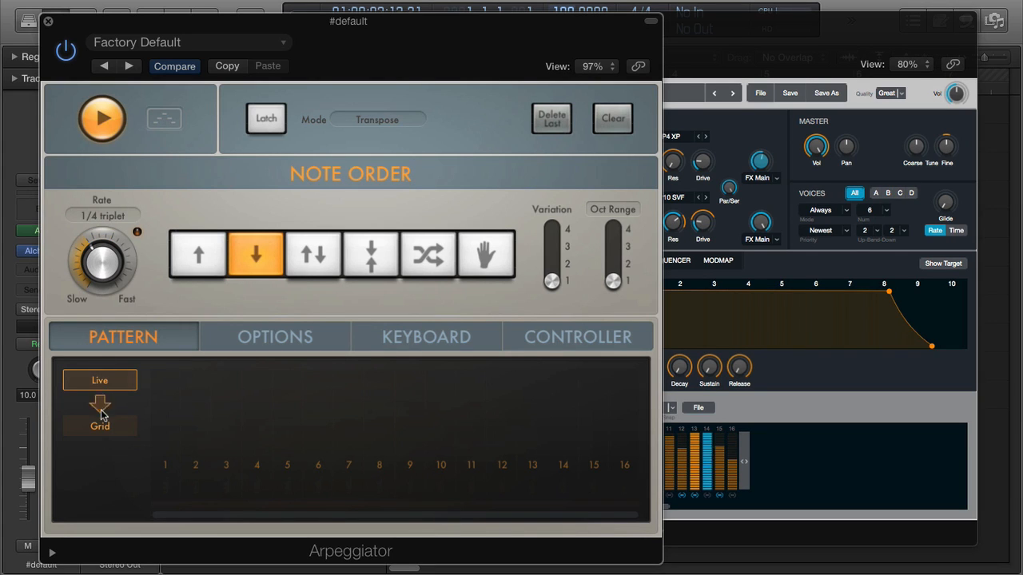
pyautogui.click(246, 432)
pyautogui.moveTo(234, 431); pyautogui.dragTo(244, 402)
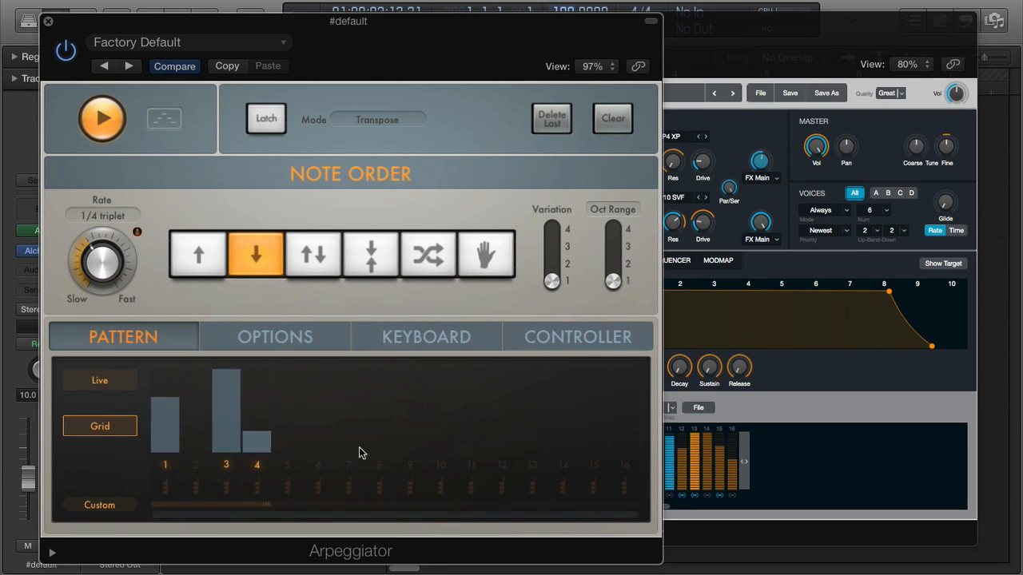
pyautogui.click(471, 486)
pyautogui.click(532, 487)
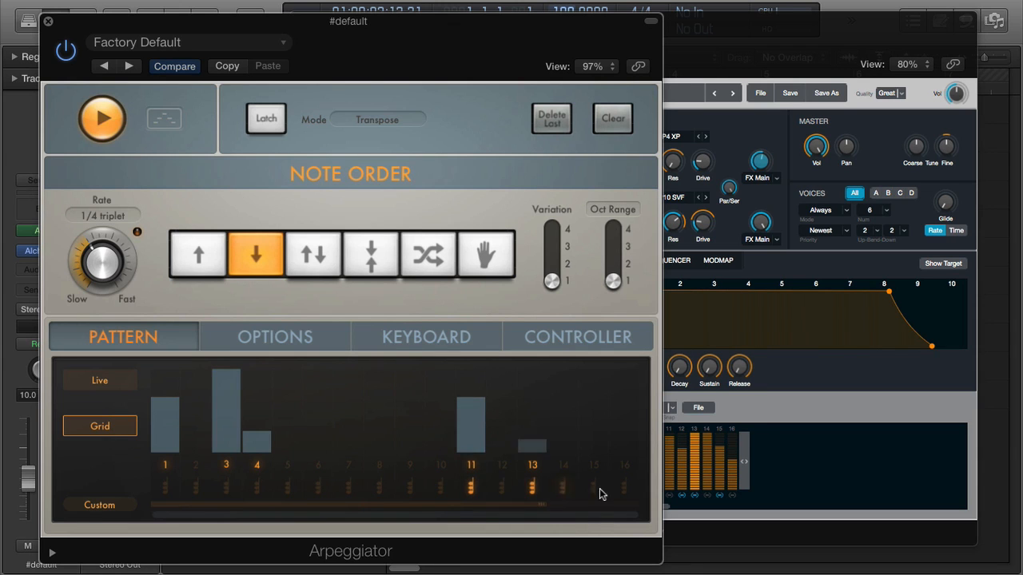
pyautogui.click(624, 489)
pyautogui.moveTo(557, 424)
pyautogui.mouseDown()
pyautogui.moveTo(556, 379)
pyautogui.moveTo(537, 424)
pyautogui.mouseUp()
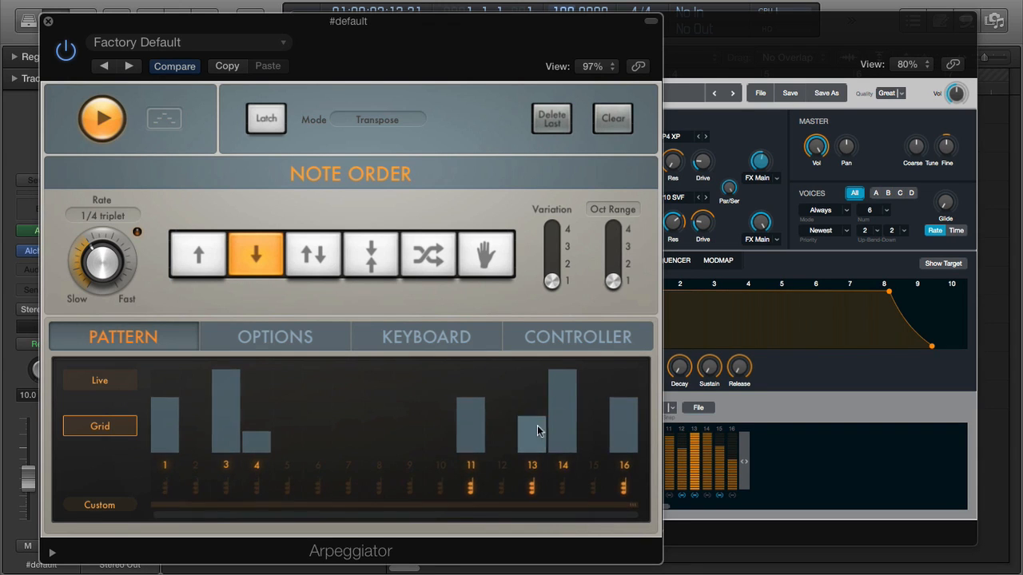
pyautogui.moveTo(467, 424); pyautogui.dragTo(467, 399)
pyautogui.moveTo(223, 409); pyautogui.dragTo(223, 419)
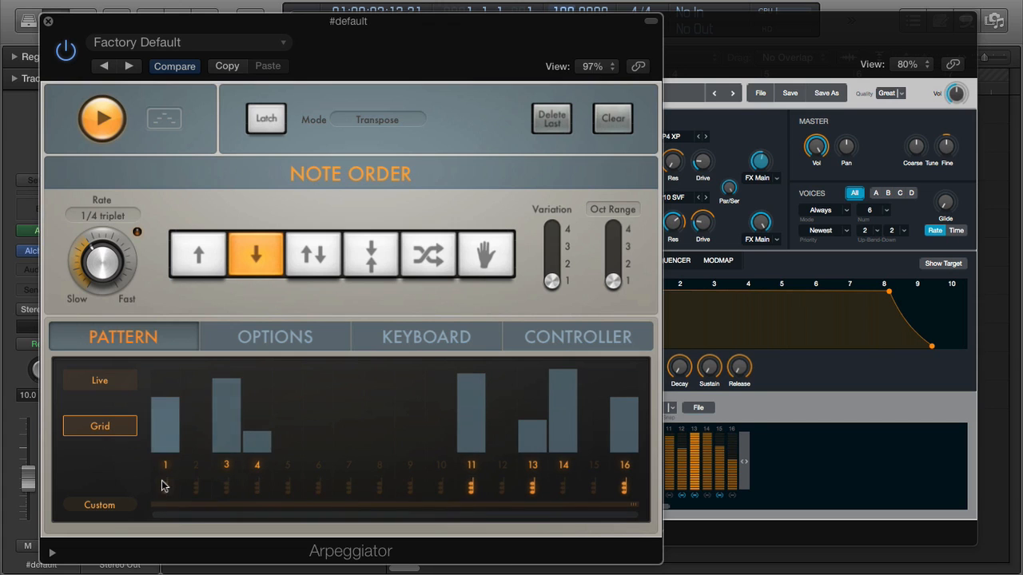
pyautogui.click(194, 488)
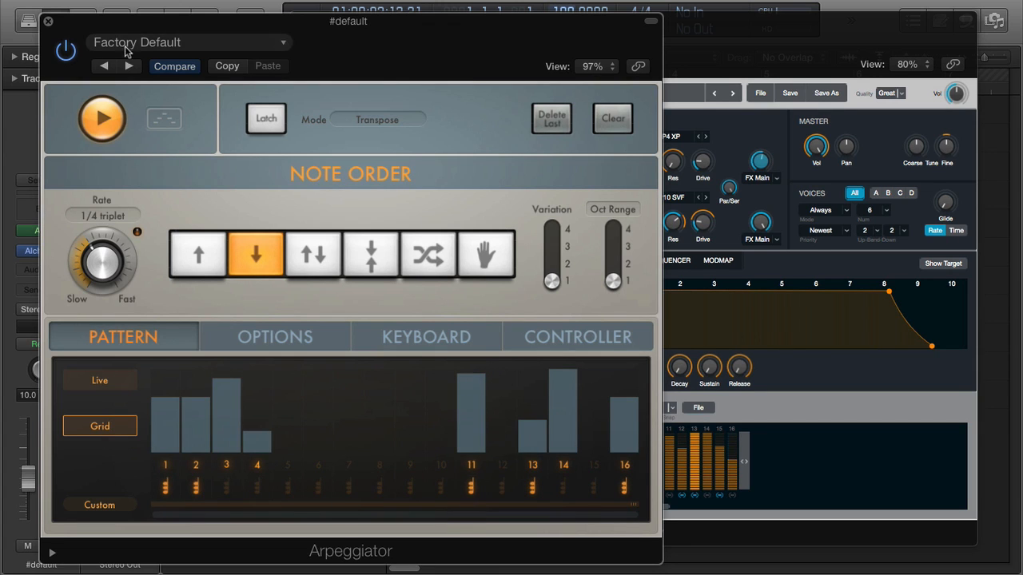
# Close the Arpeggiator and remove it from the #default channel's MIDI effect slot.
pyautogui.click(47, 24)
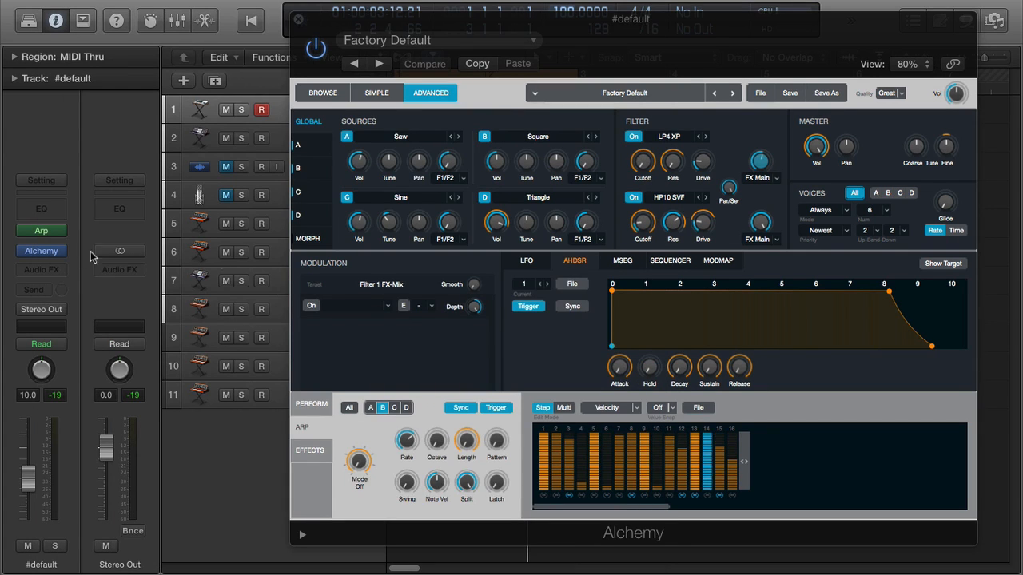
pyautogui.click(62, 233)
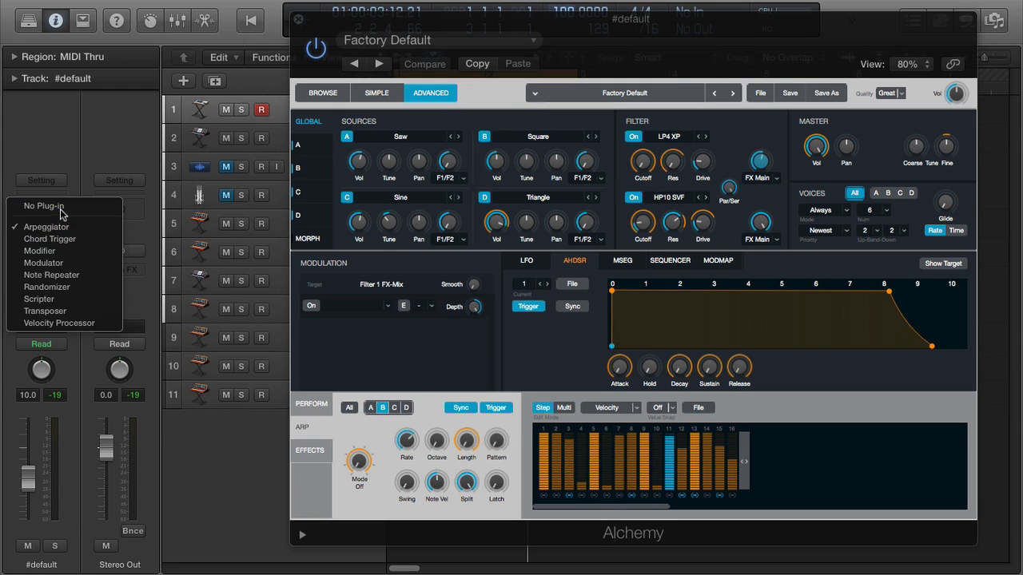
pyautogui.click(60, 204)
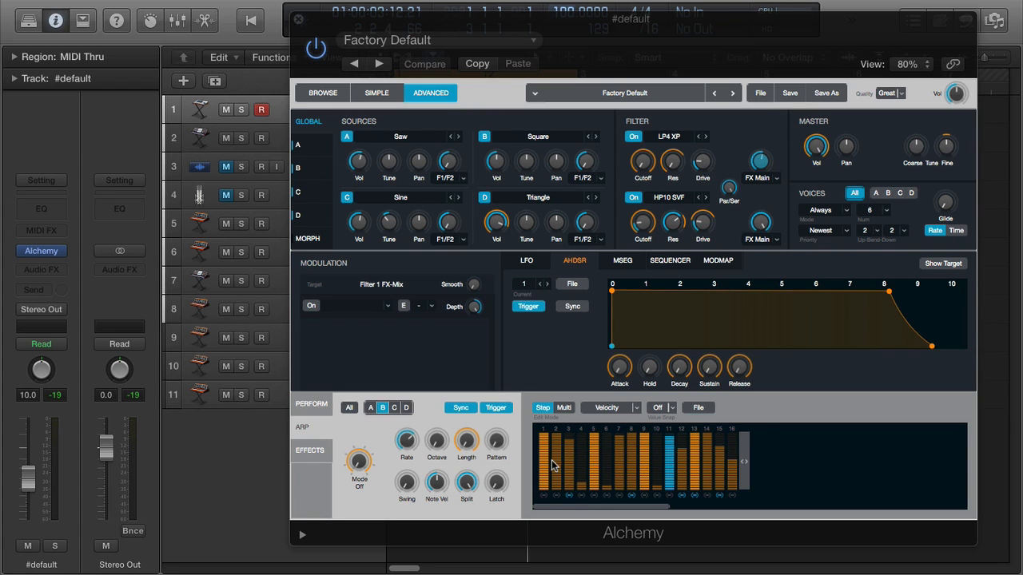
# Compare the Multi and Step edit modes of Alchemy's arpeggiator sequence and return to Step.
pyautogui.click(564, 409)
pyautogui.click(546, 408)
pyautogui.click(565, 408)
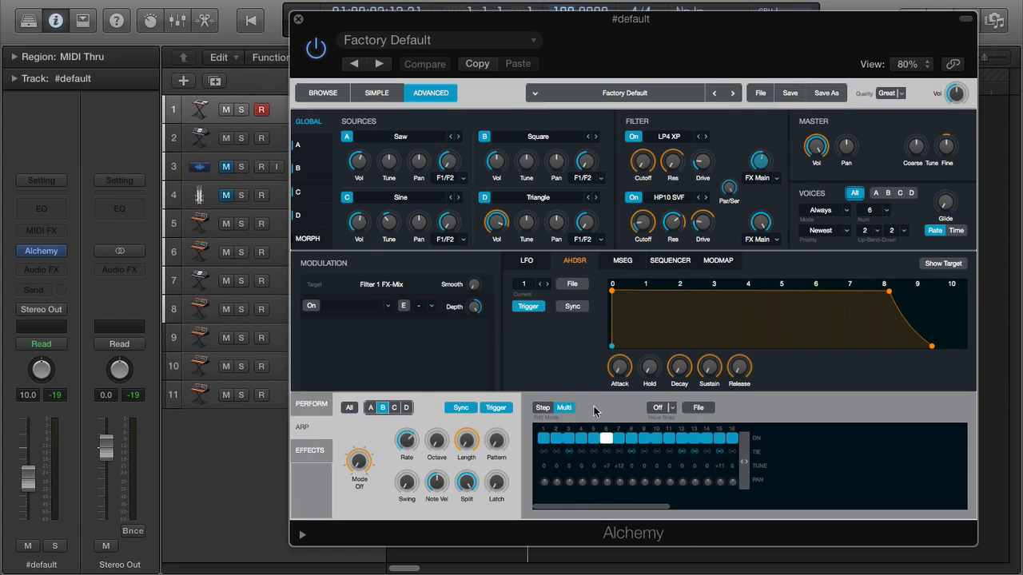
pyautogui.click(536, 408)
# View the arpeggiator sequence's Tune, Pan and Swing step values and review the value snap options without choosing one.
pyautogui.click(636, 408)
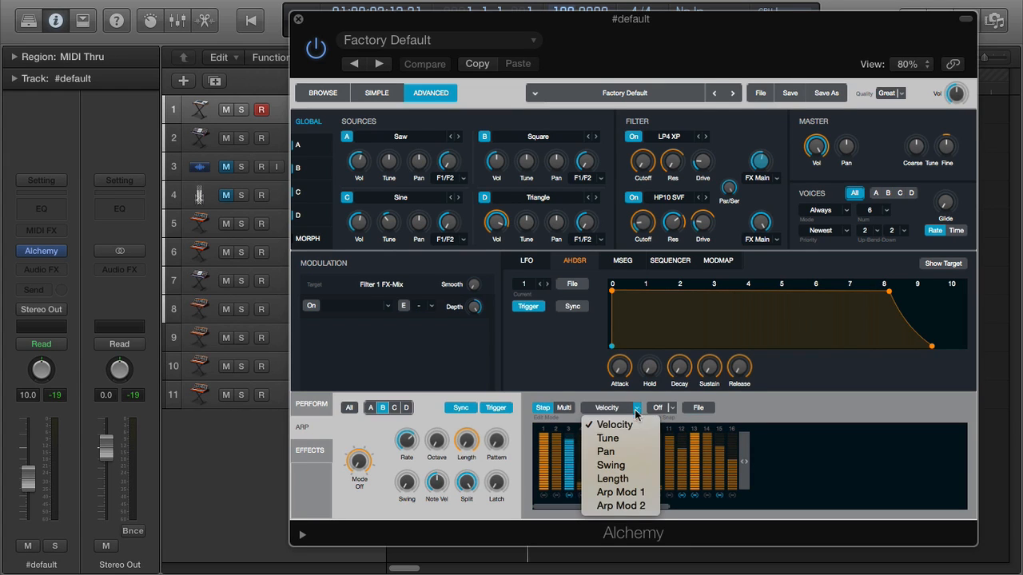
pyautogui.click(632, 439)
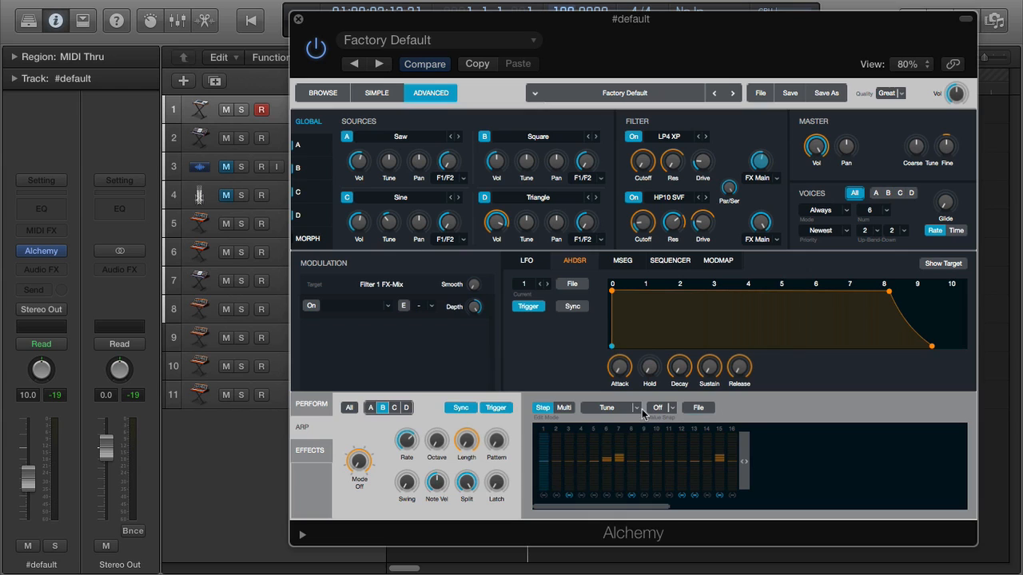
pyautogui.click(638, 408)
pyautogui.click(631, 451)
pyautogui.click(637, 407)
pyautogui.click(632, 465)
pyautogui.click(669, 410)
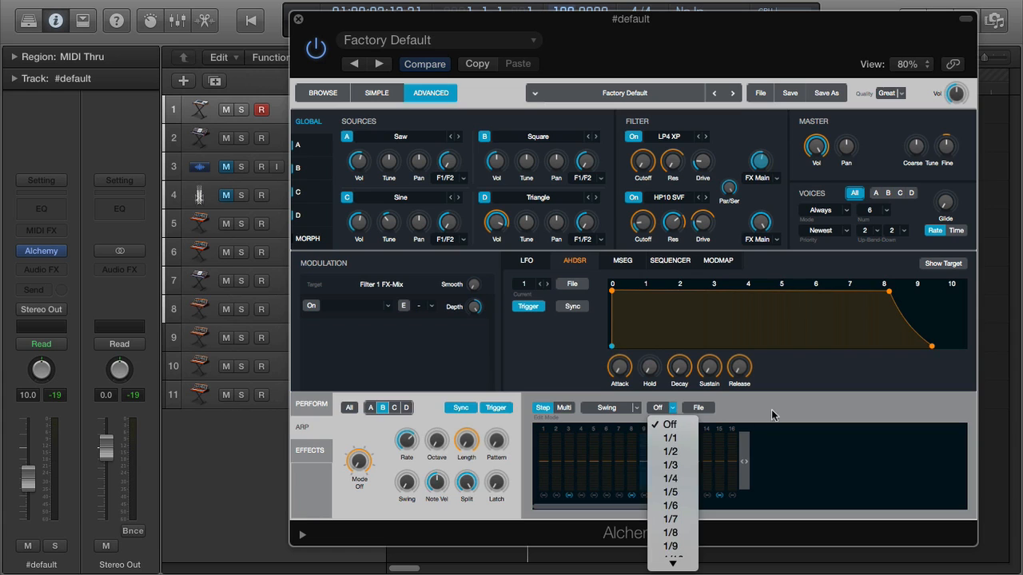
pyautogui.click(669, 411)
# Return the arpeggiator's step editor to Velocity and switch the arpeggiator from source B to All.
pyautogui.click(621, 414)
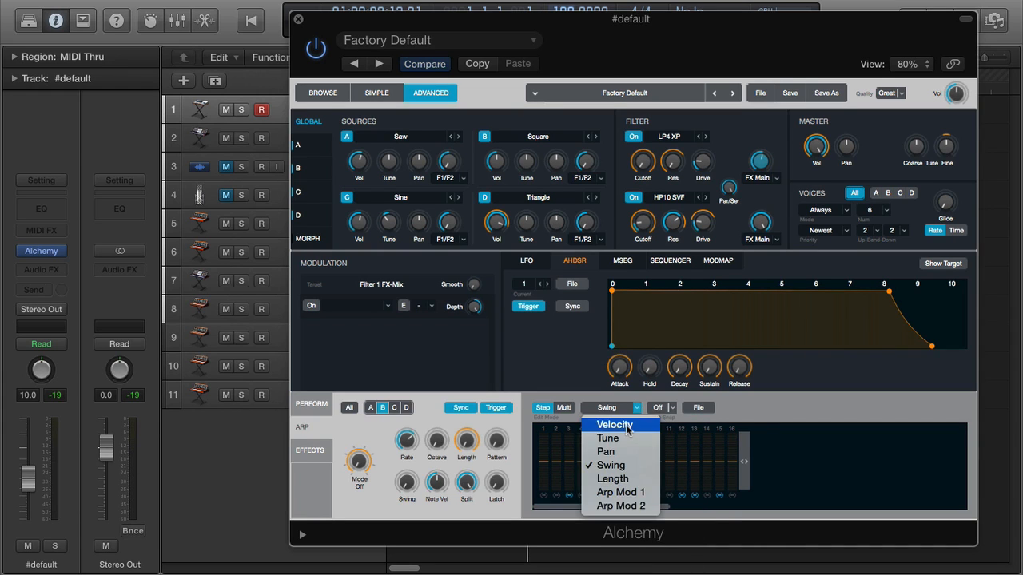
pyautogui.click(621, 423)
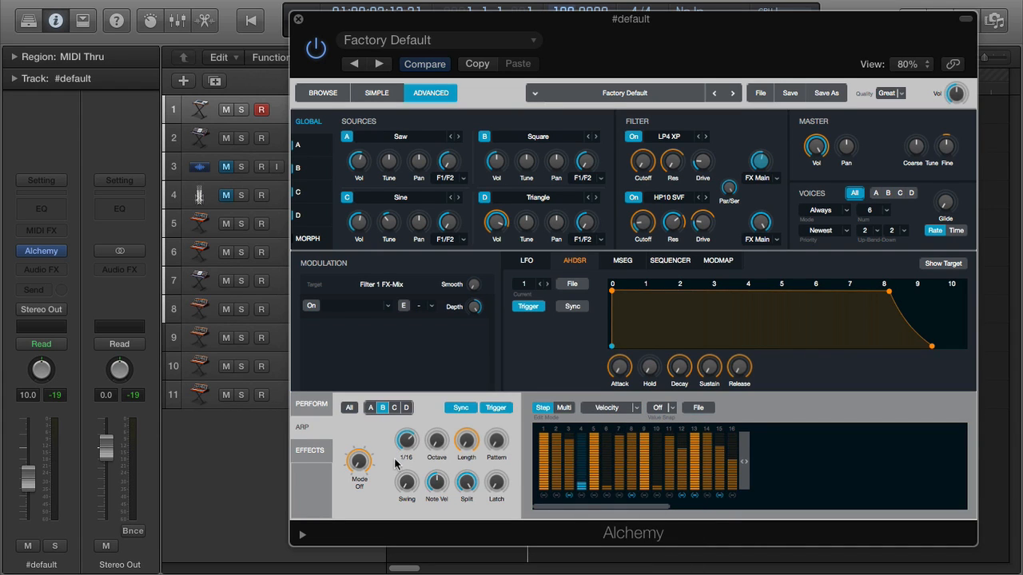
pyautogui.click(350, 408)
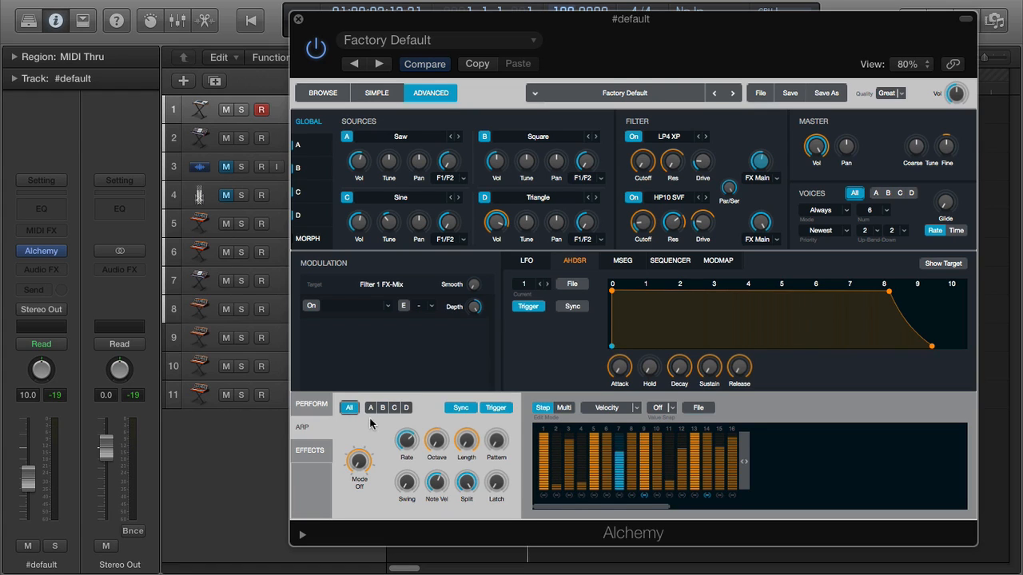
# Open Alchemy's effects section and examine the Main rack's list of effects.
pyautogui.click(312, 450)
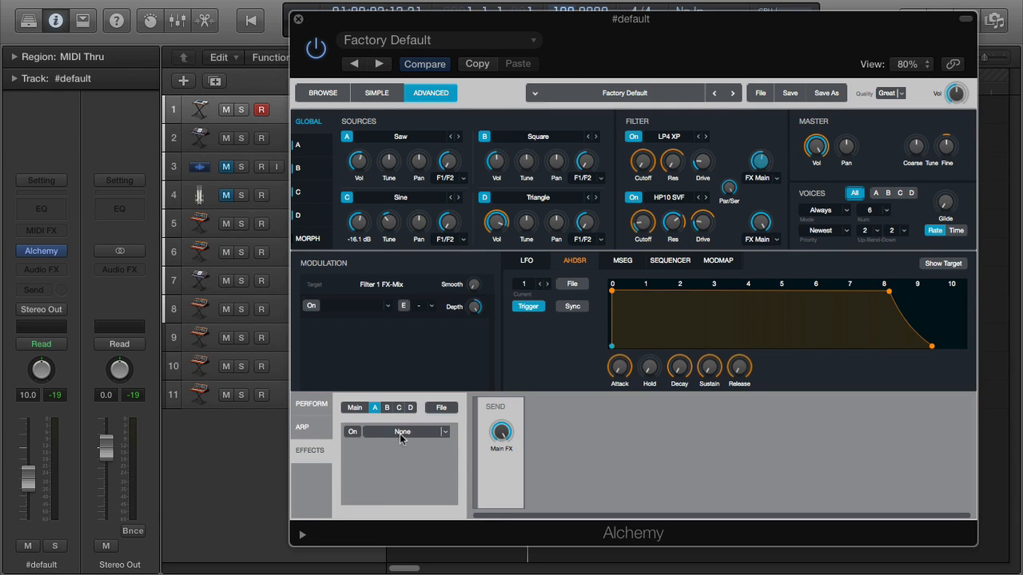
pyautogui.click(355, 408)
pyautogui.scroll(-1, 446, 432)
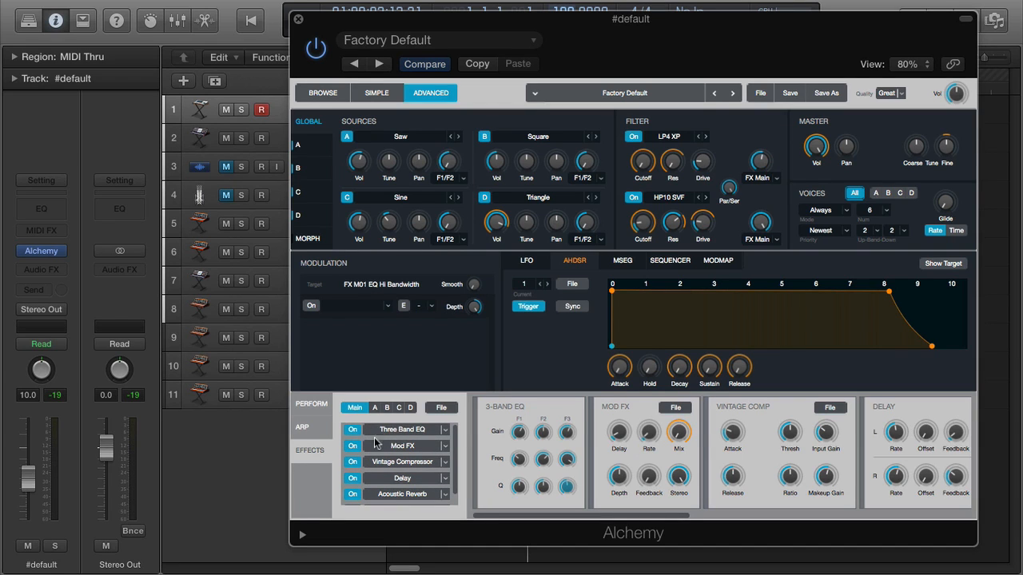
pyautogui.scroll(1, 372, 501)
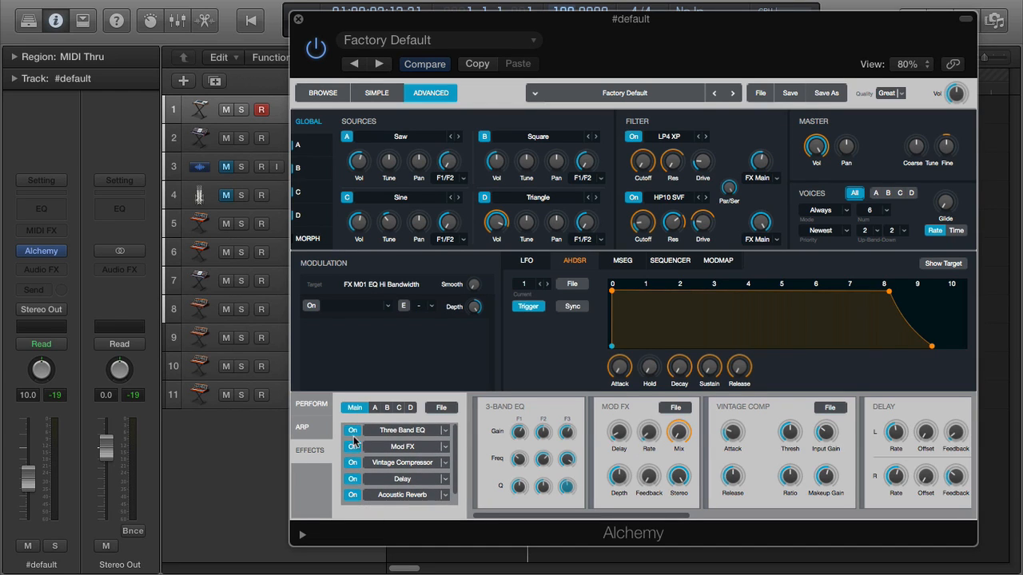
# Add a Delay and two Mod FX modules to effects rack A.
pyautogui.click(375, 407)
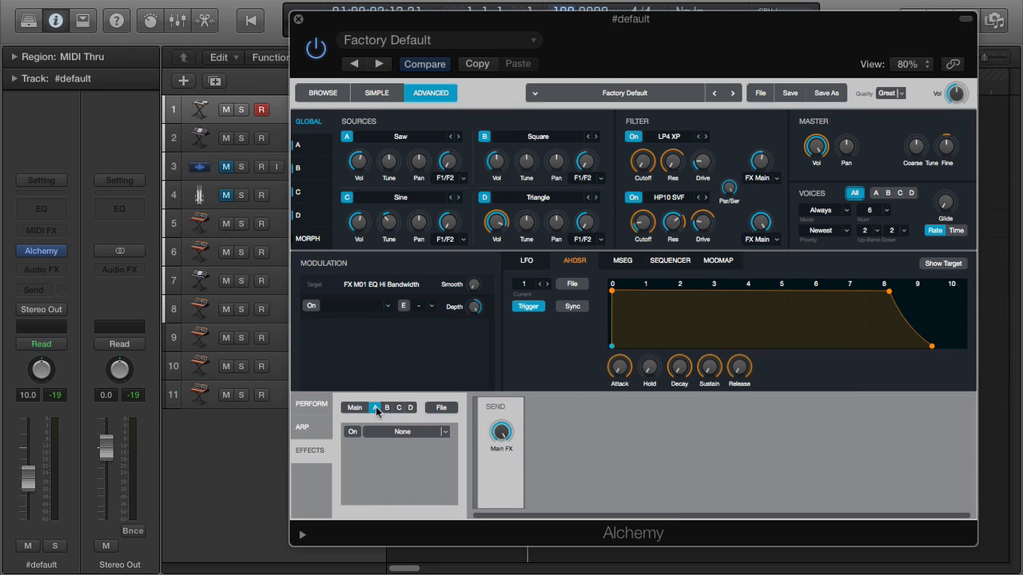
pyautogui.click(442, 432)
pyautogui.click(436, 446)
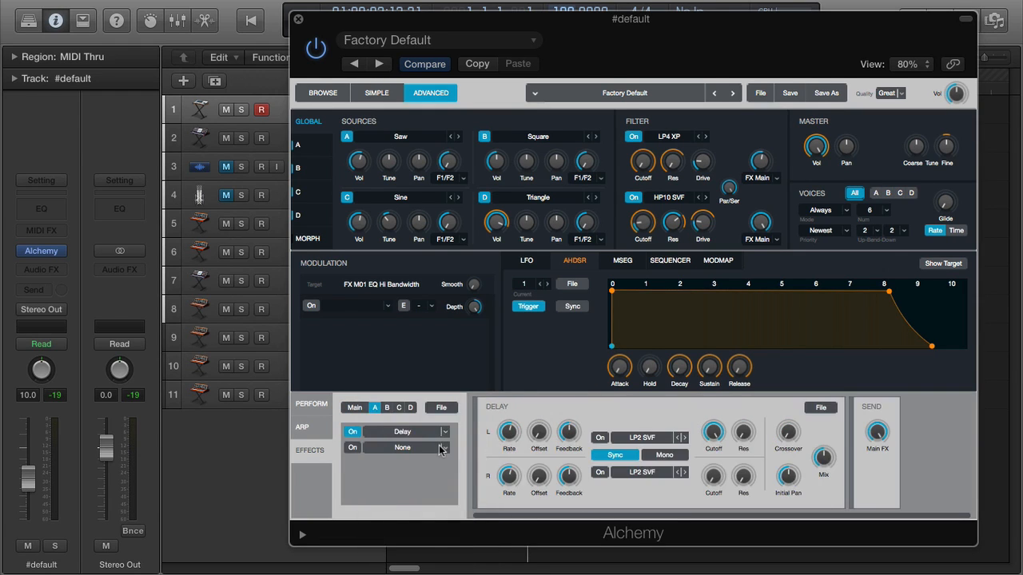
pyautogui.click(440, 448)
pyautogui.click(437, 475)
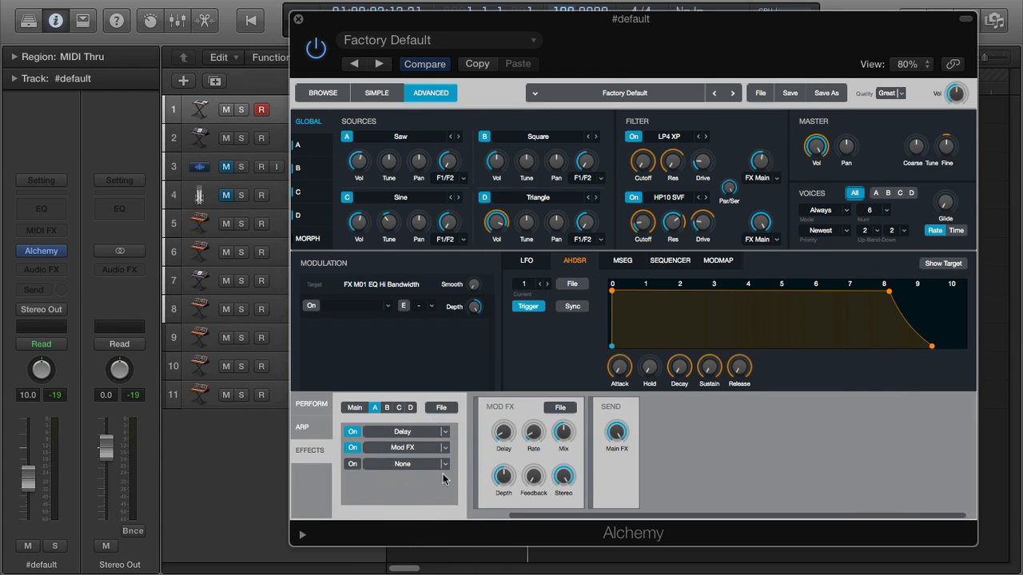
pyautogui.click(441, 466)
pyautogui.click(436, 493)
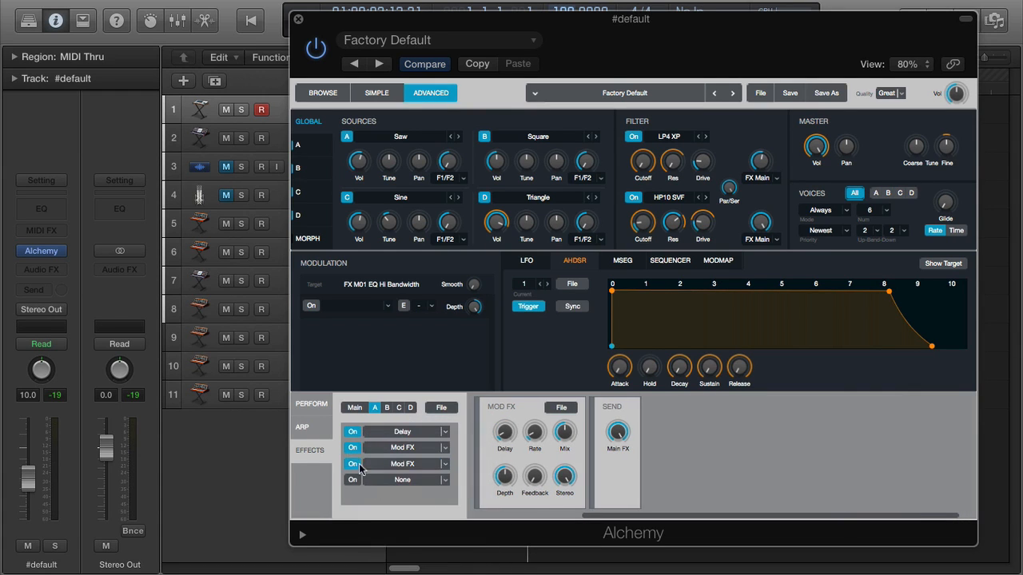
# Compare effects racks D, A and Main, ending on rack A.
pyautogui.click(410, 408)
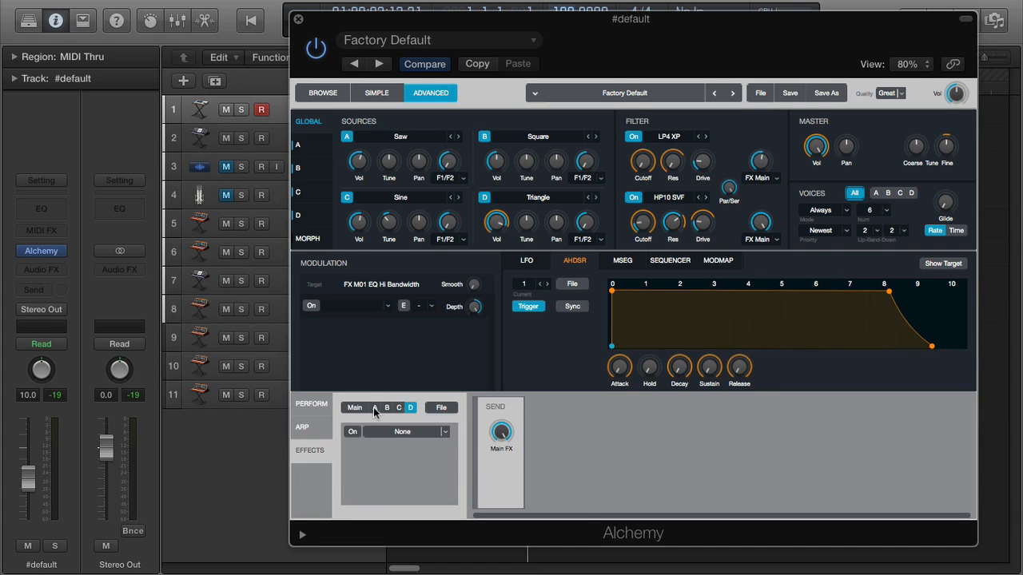
pyautogui.click(374, 407)
pyautogui.click(359, 407)
pyautogui.click(374, 407)
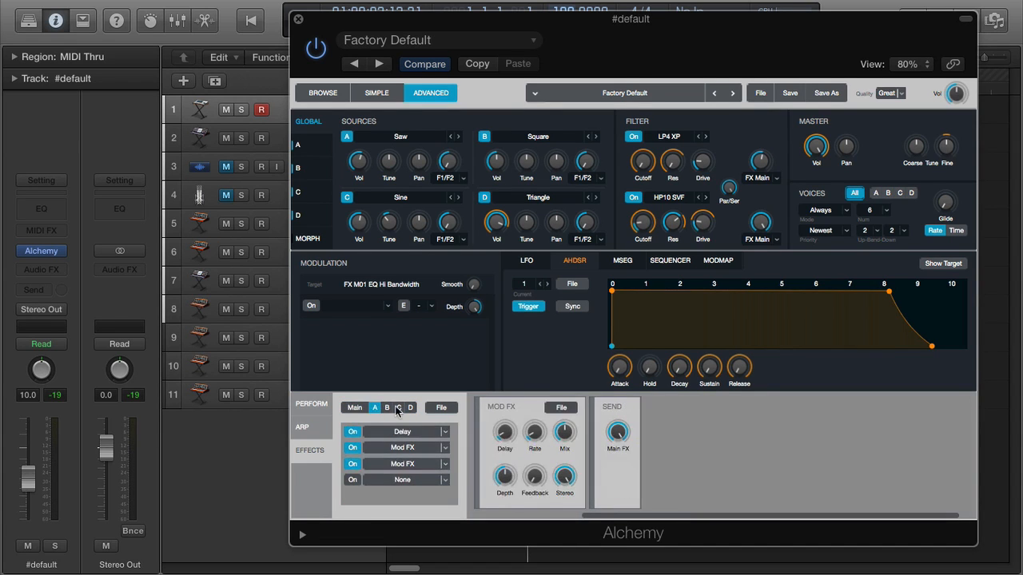
# Examine the effect modules of the Main rack, look at racks A and B, and return to rack A.
pyautogui.click(354, 408)
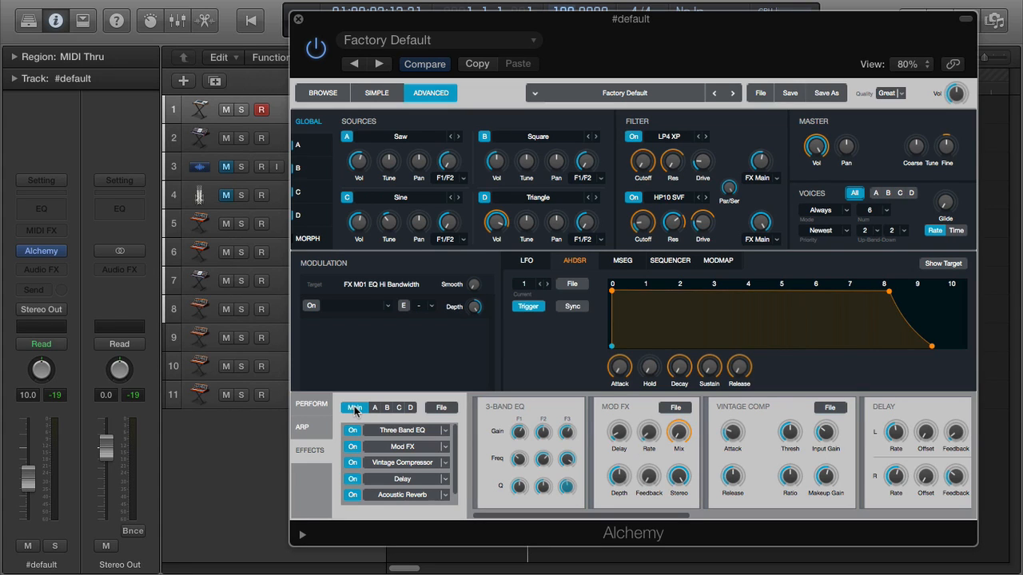
pyautogui.moveTo(515, 418)
pyautogui.moveTo(537, 452)
pyautogui.moveTo(624, 514); pyautogui.dragTo(568, 512)
pyautogui.click(376, 409)
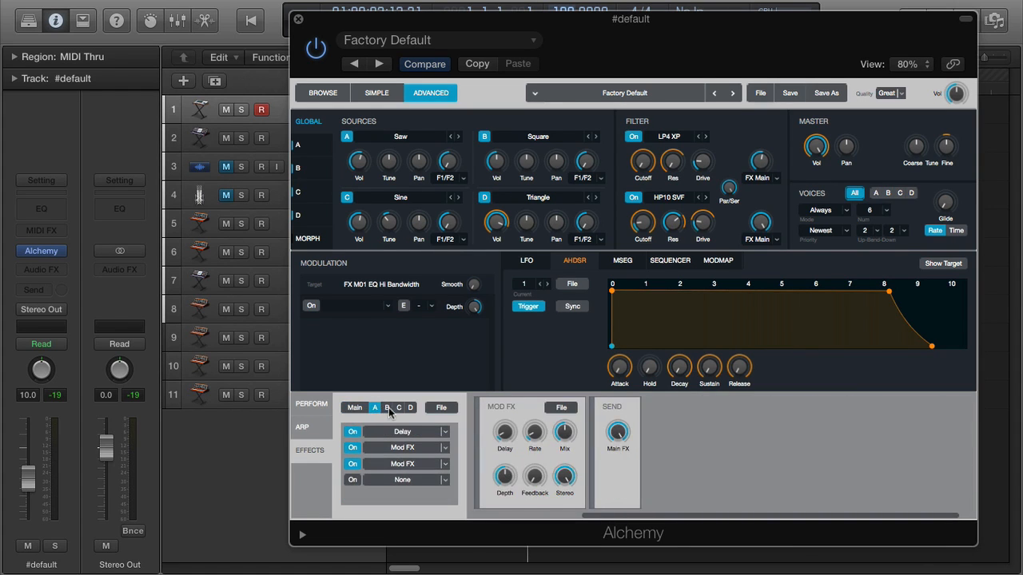
pyautogui.click(388, 409)
pyautogui.click(377, 408)
# Revisit Alchemy's preset browser and Advanced view, finishing in the Browse view.
pyautogui.moveTo(727, 185)
pyautogui.click(323, 93)
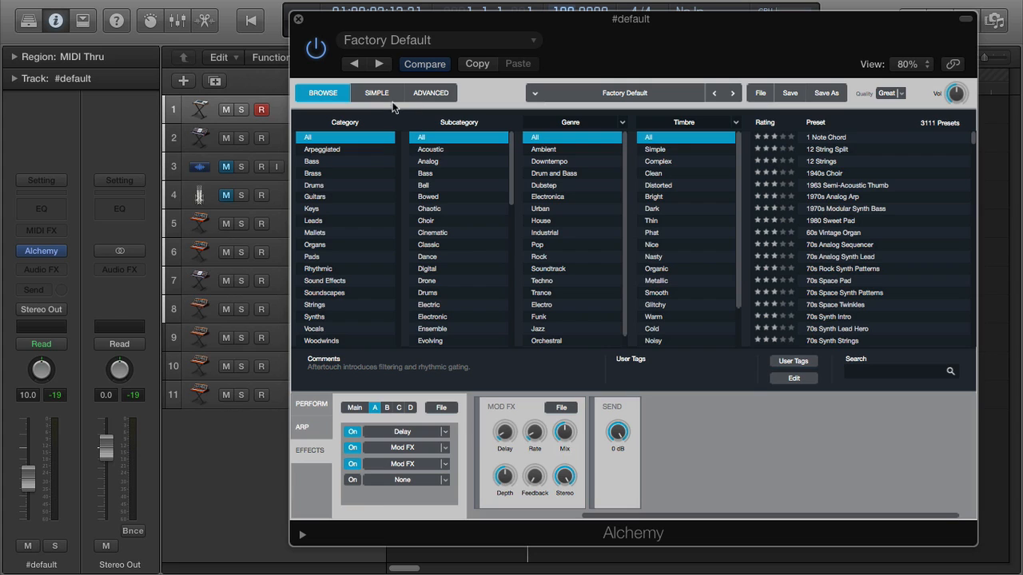
pyautogui.click(430, 93)
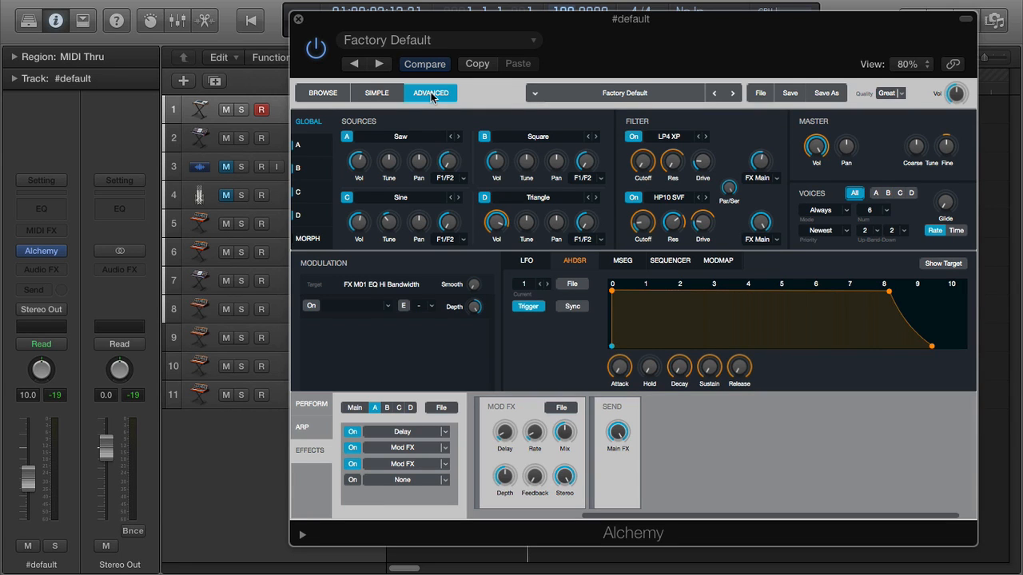
pyautogui.click(334, 94)
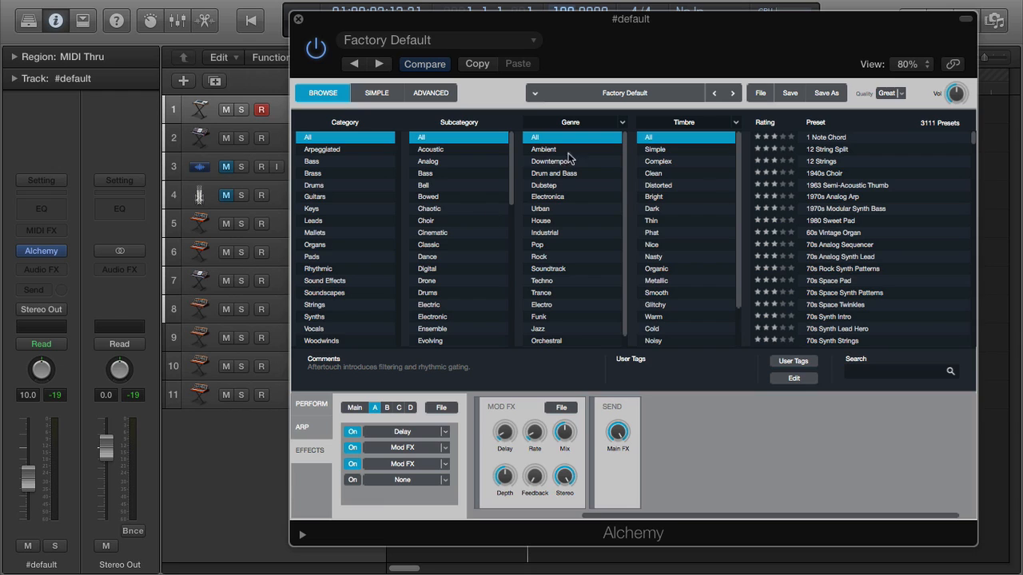
# Switch between Alchemy's Simple and Browse views, ending in the Advanced view.
pyautogui.click(370, 96)
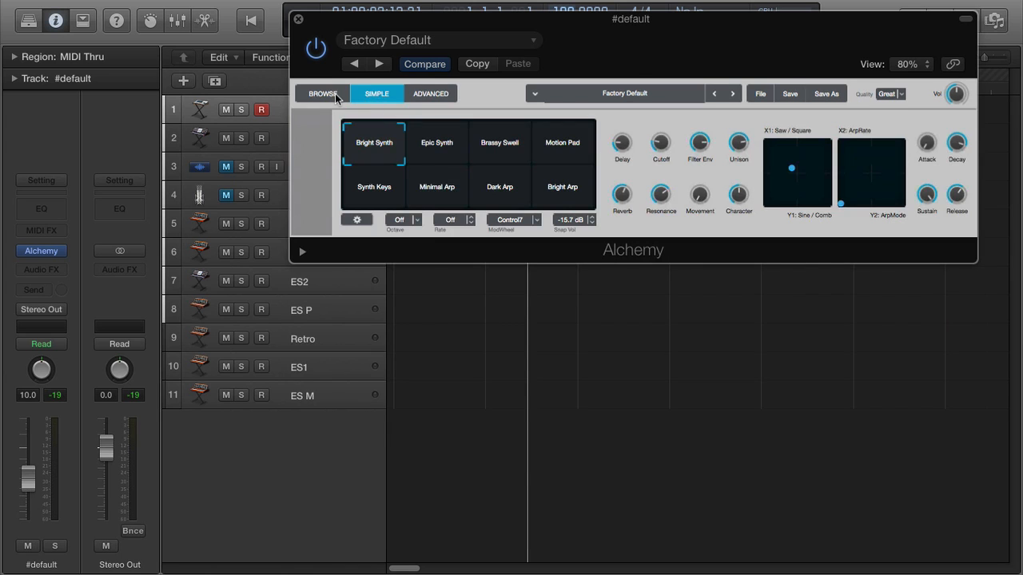
pyautogui.click(336, 94)
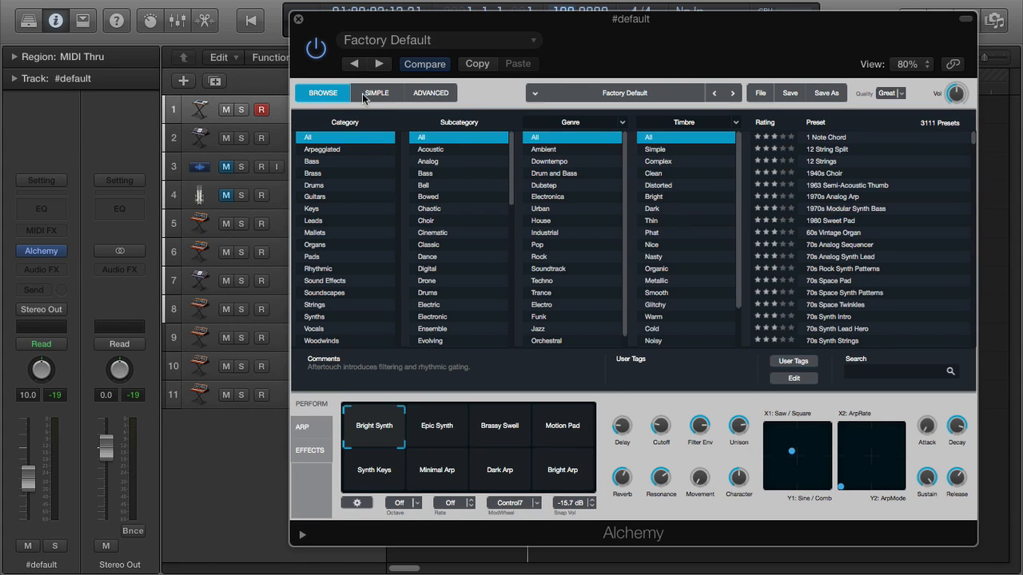
pyautogui.click(365, 97)
pyautogui.click(432, 95)
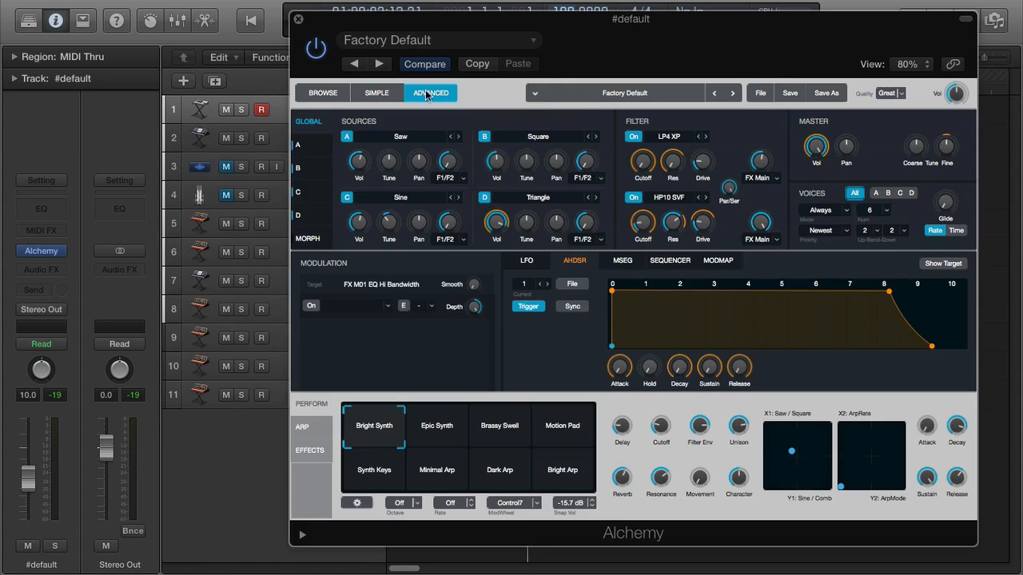
# Look through the preset drop-down list, close it, and look over the presets in the Browse view.
pyautogui.click(620, 97)
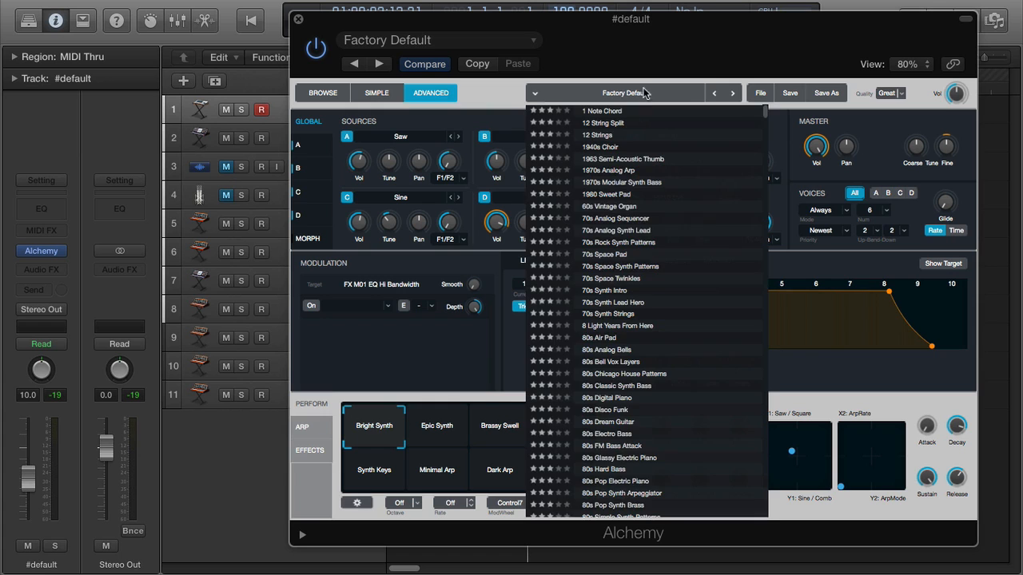
pyautogui.click(508, 122)
pyautogui.click(341, 98)
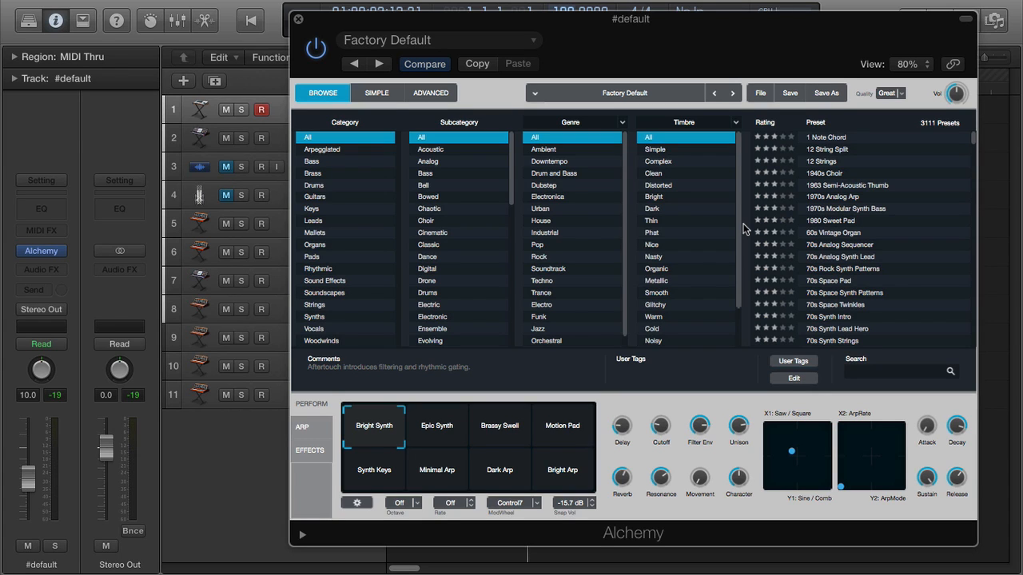
pyautogui.scroll(-3, 743, 228)
pyautogui.scroll(3, 745, 231)
# Return to the Advanced view, look at the settings of sources A and B, and go back to the Global overview.
pyautogui.click(440, 92)
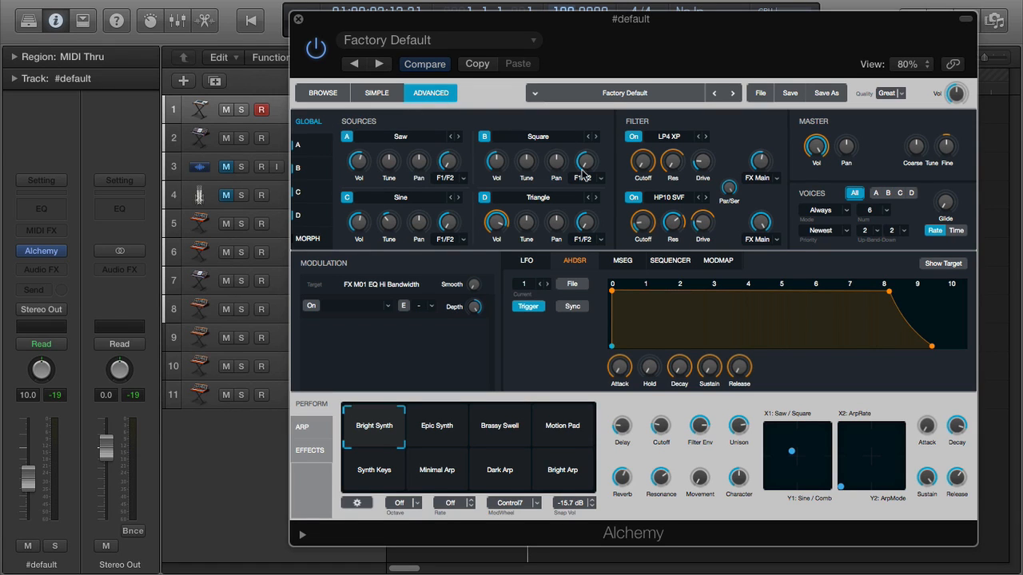
pyautogui.click(324, 144)
pyautogui.click(319, 170)
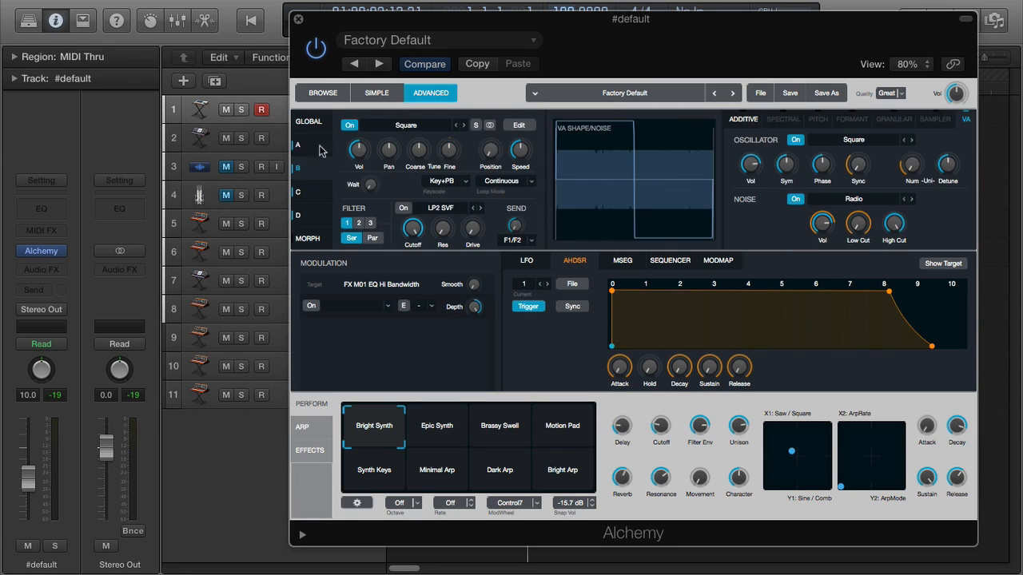
pyautogui.click(318, 126)
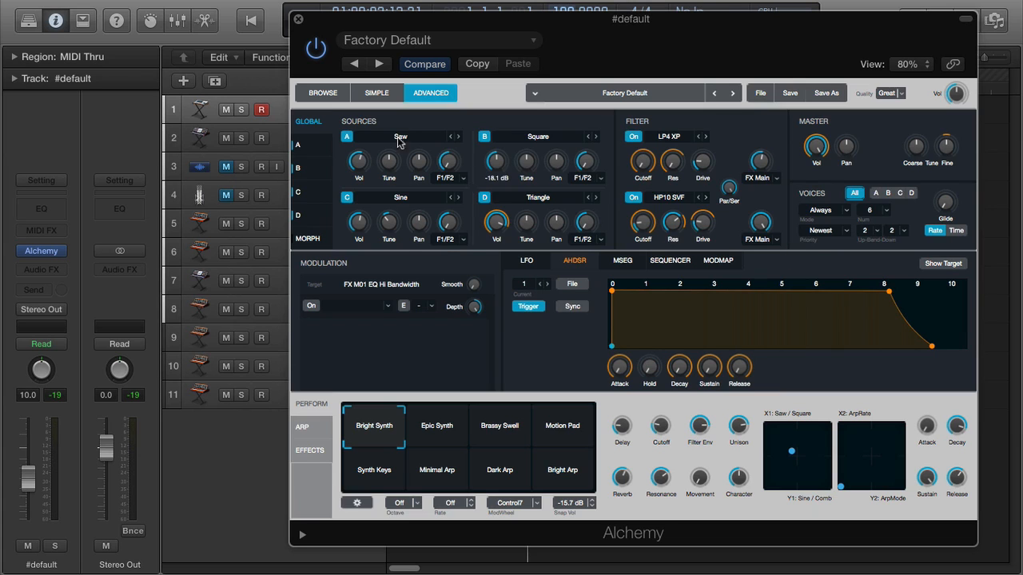
# Open source A's detailed editor to view its groups and zones, close it, and return to the Global overview.
pyautogui.click(311, 141)
pyautogui.click(531, 133)
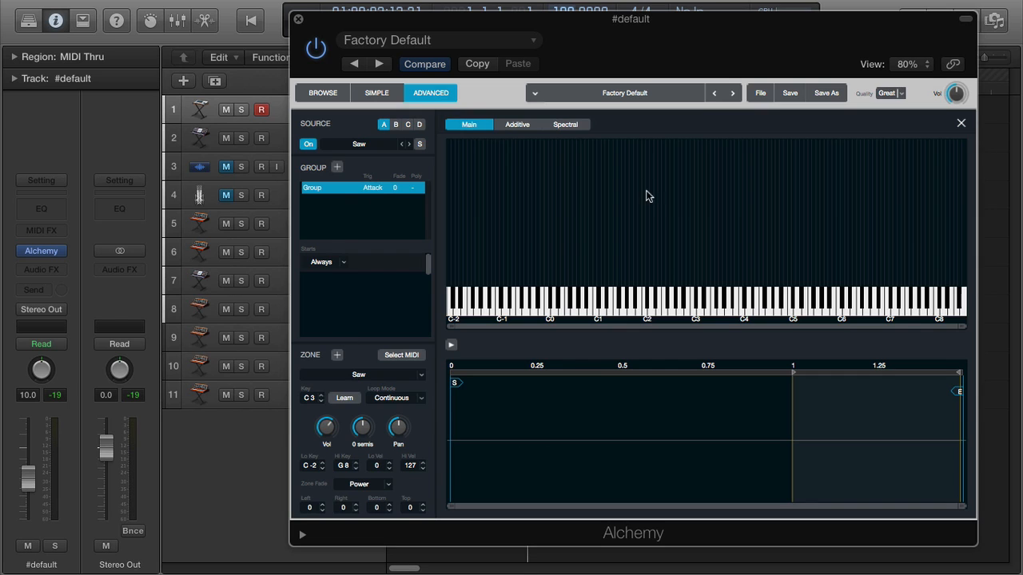
pyautogui.click(962, 125)
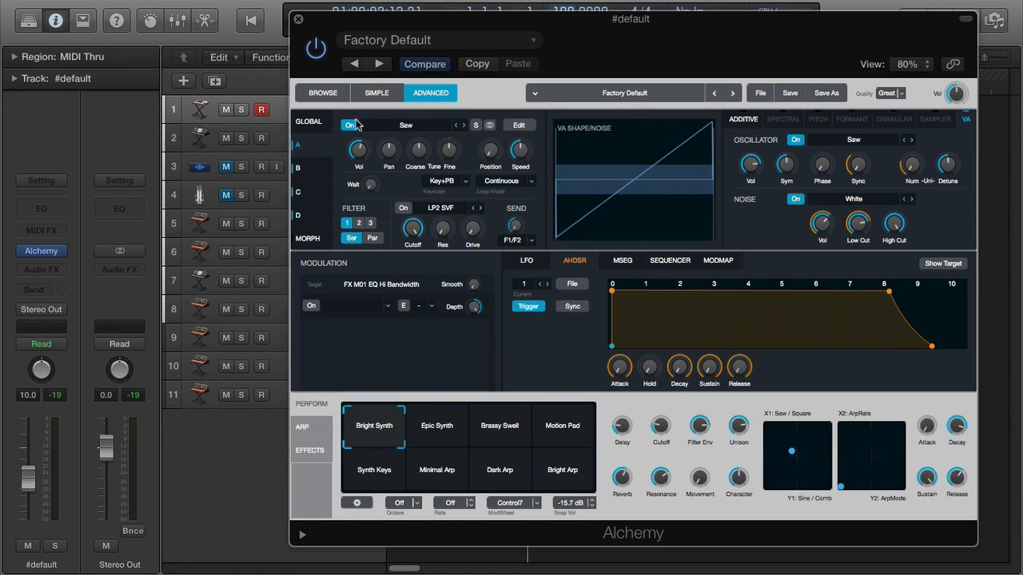
pyautogui.click(308, 123)
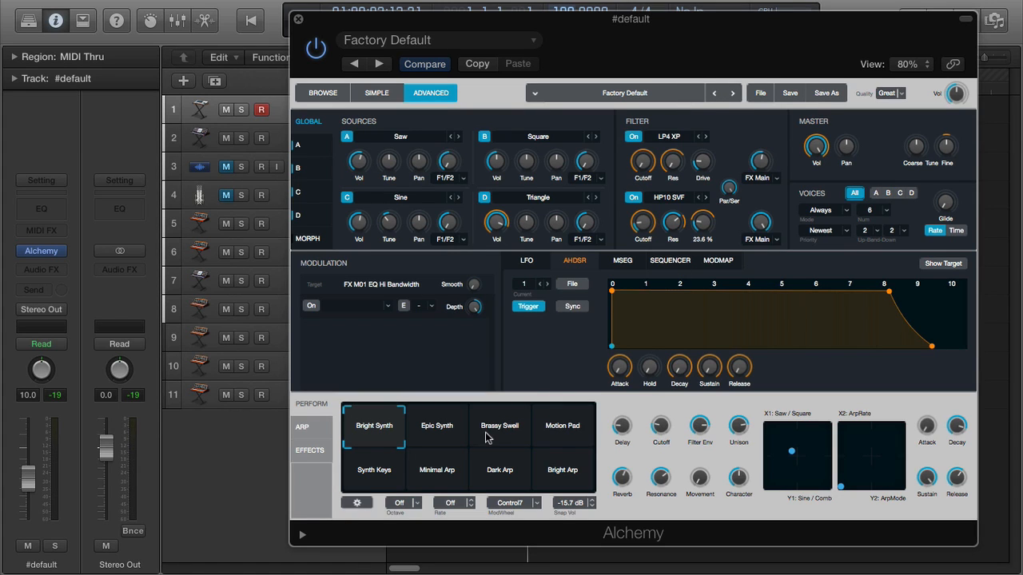
# Review the arpeggiator and the effects section, ending on the modules of the Main effects rack.
pyautogui.click(326, 427)
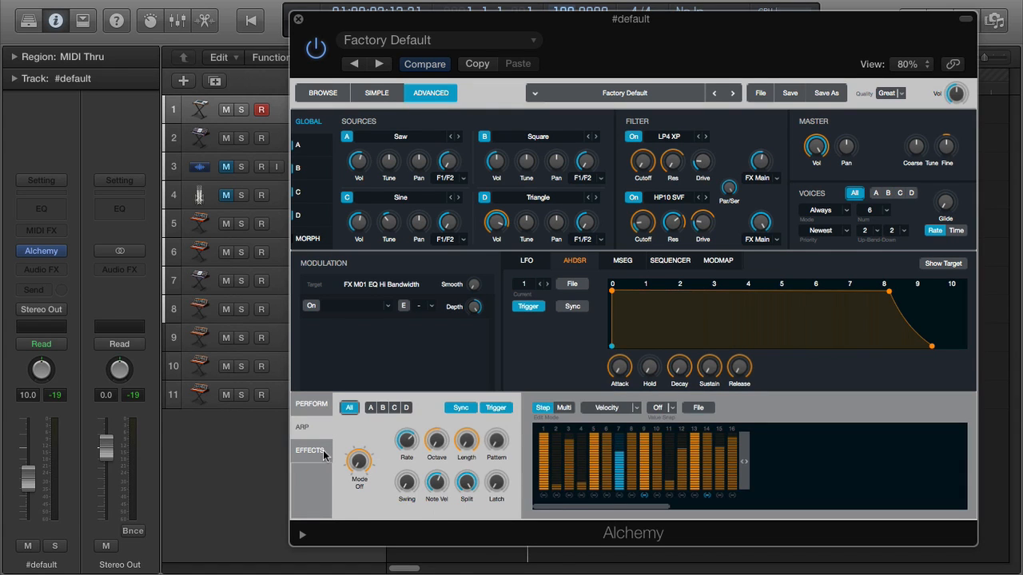
pyautogui.click(324, 454)
pyautogui.click(318, 432)
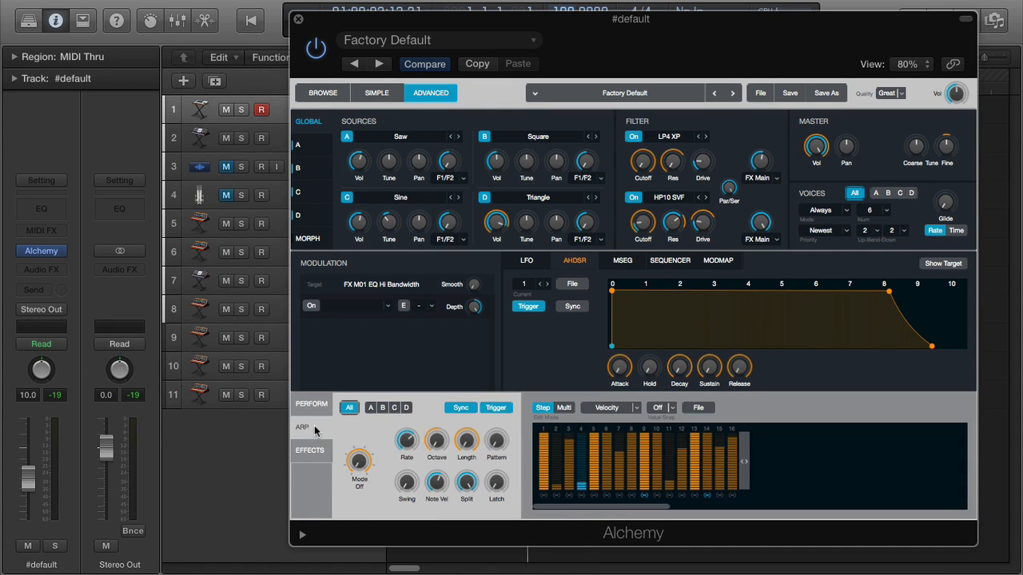
pyautogui.click(307, 460)
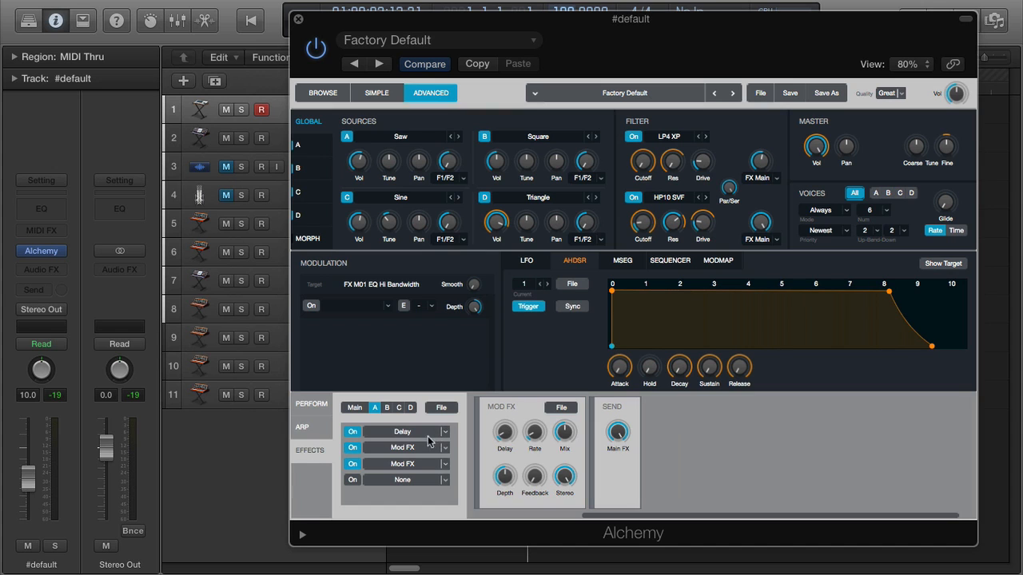
pyautogui.click(357, 409)
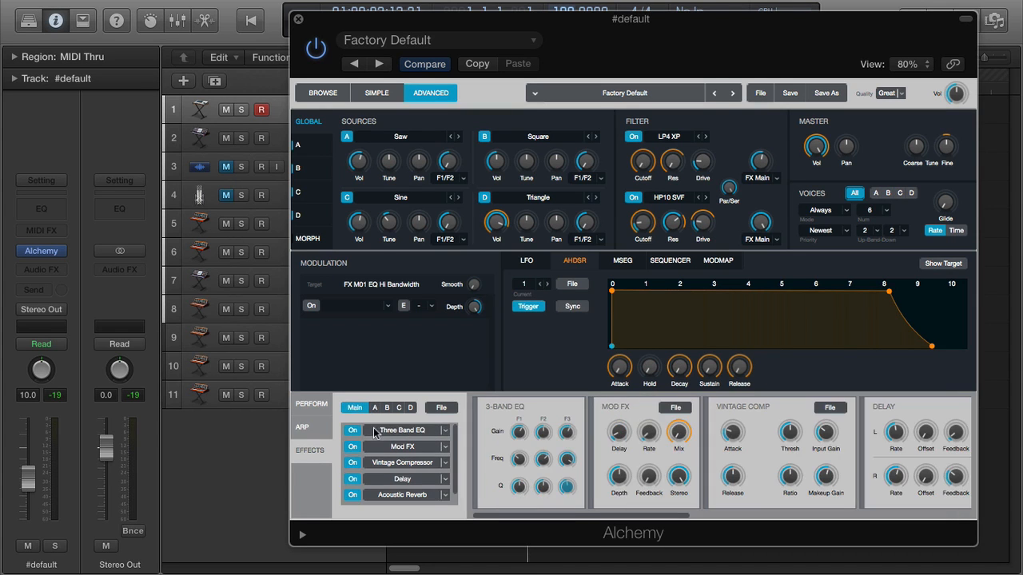
pyautogui.moveTo(619, 514); pyautogui.dragTo(534, 519)
# Show the performance controls again and return to the Browse view.
pyautogui.click(312, 404)
pyautogui.click(312, 405)
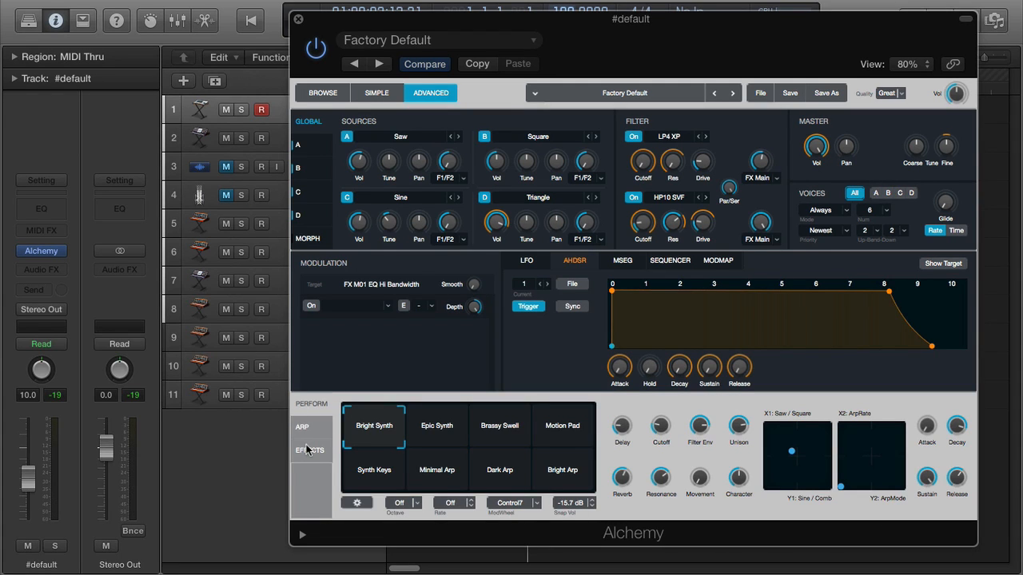
pyautogui.click(331, 95)
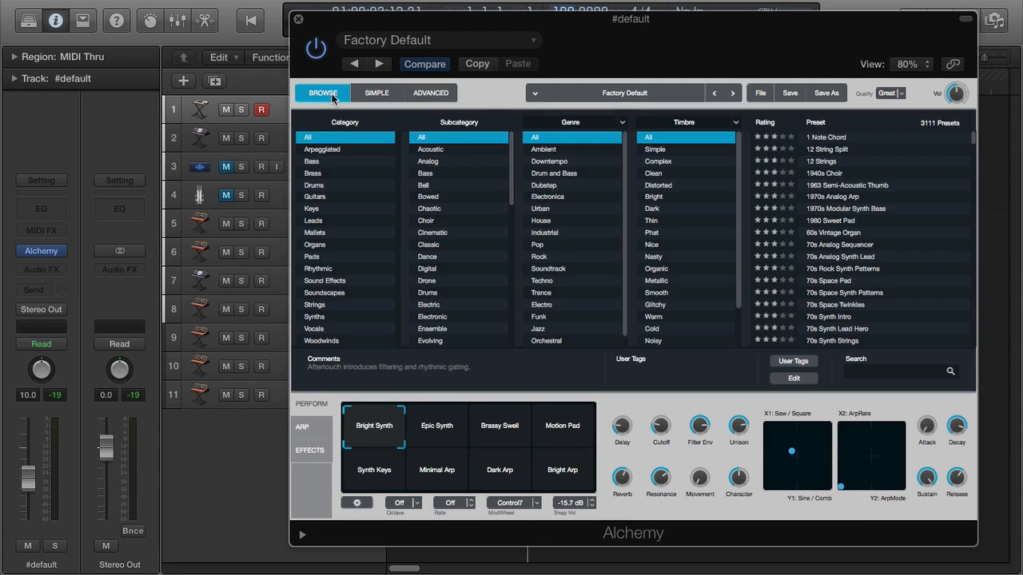